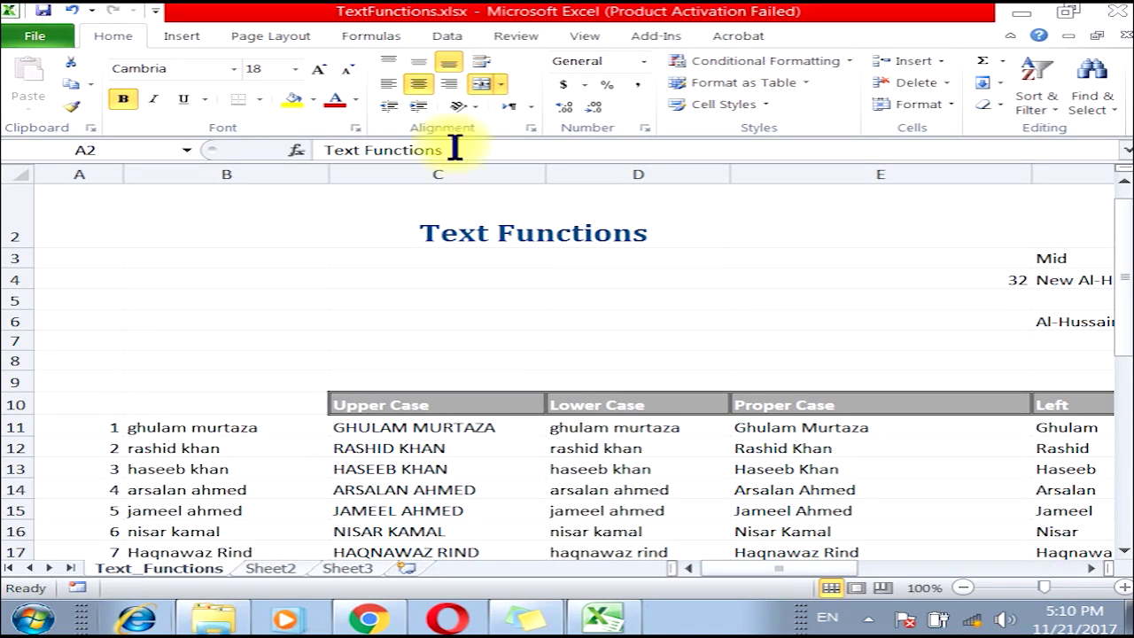
Browse the Text function list on the Formulas ribbon, then close it.
{"action": "left_click", "coordinate": [379, 36]}
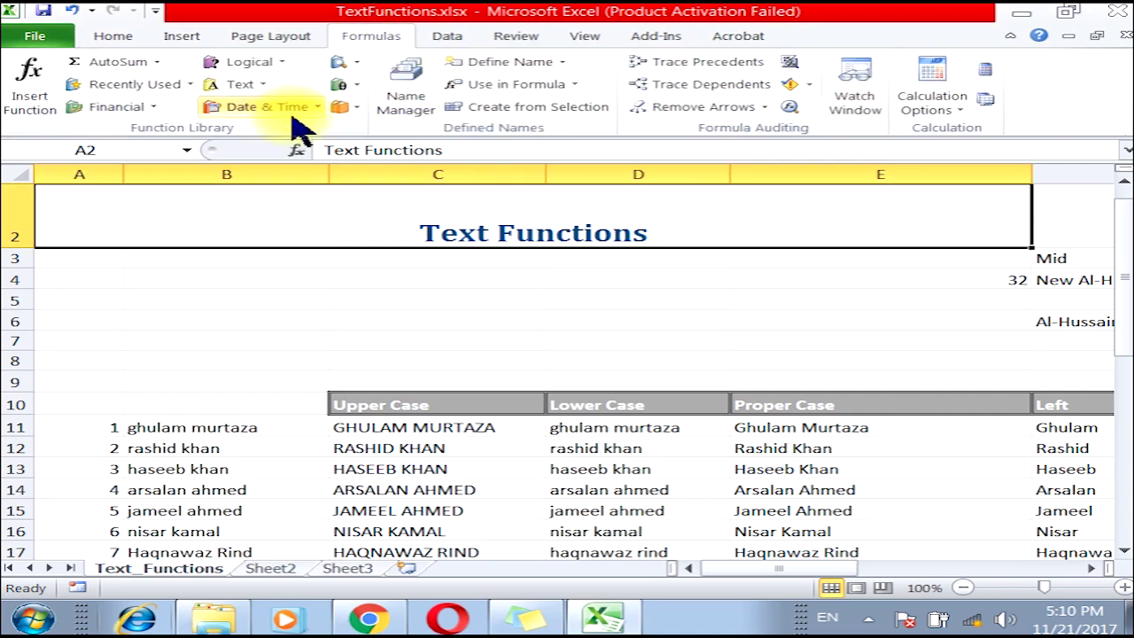
{"action": "left_click", "coordinate": [239, 85]}
{"action": "mouse_move", "coordinate": [380, 177]}
{"action": "left_mouse_down"}
{"action": "mouse_move", "coordinate": [380, 329]}
{"action": "mouse_move", "coordinate": [386, 158]}
{"action": "left_mouse_up"}
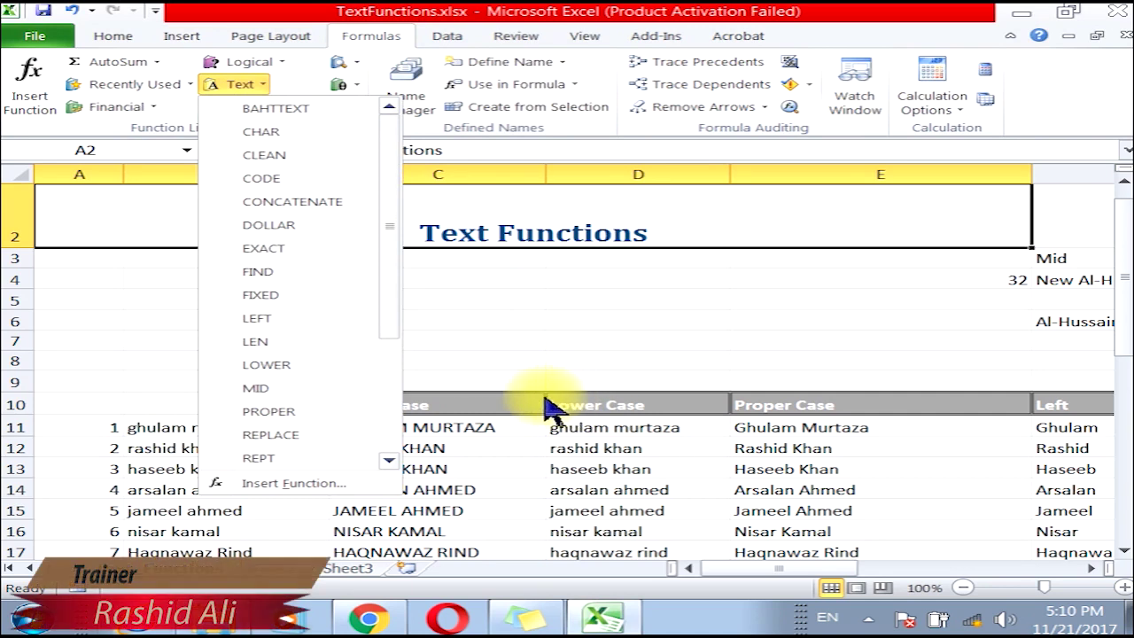
{"action": "left_click", "coordinate": [546, 407]}
Select the old text-function results block from C11 through L40.
{"action": "left_click_drag", "start_coordinate": [400, 405], "coordinate": [726, 398]}
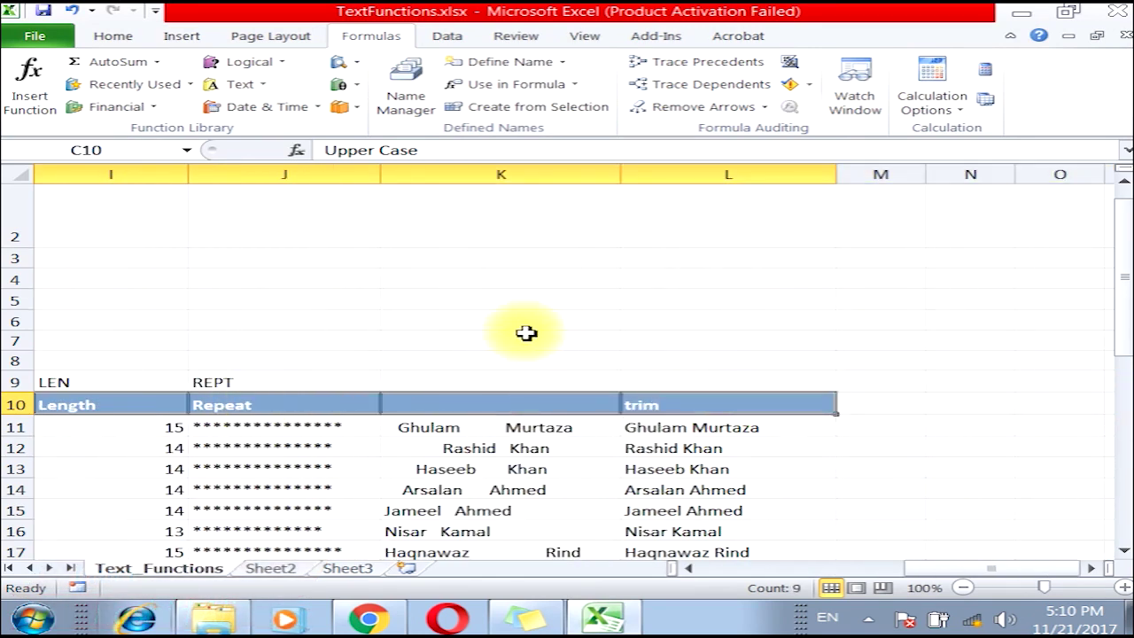
{"action": "left_click_drag", "start_coordinate": [939, 568], "coordinate": [726, 568]}
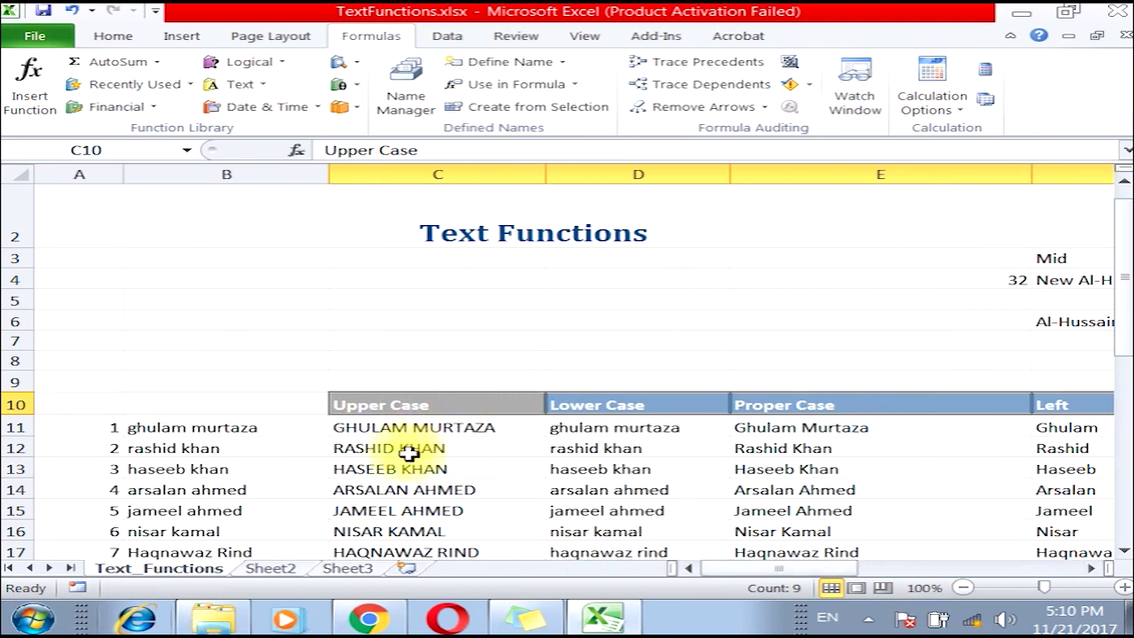
{"action": "scroll", "coordinate": [381, 460], "scroll_direction": "down", "scroll_amount": 2}
{"action": "left_click_drag", "start_coordinate": [359, 270], "coordinate": [983, 567]}
Delete the selected results and inspect the names and row-number formula in columns A–B.
{"action": "key", "text": "Delete"}
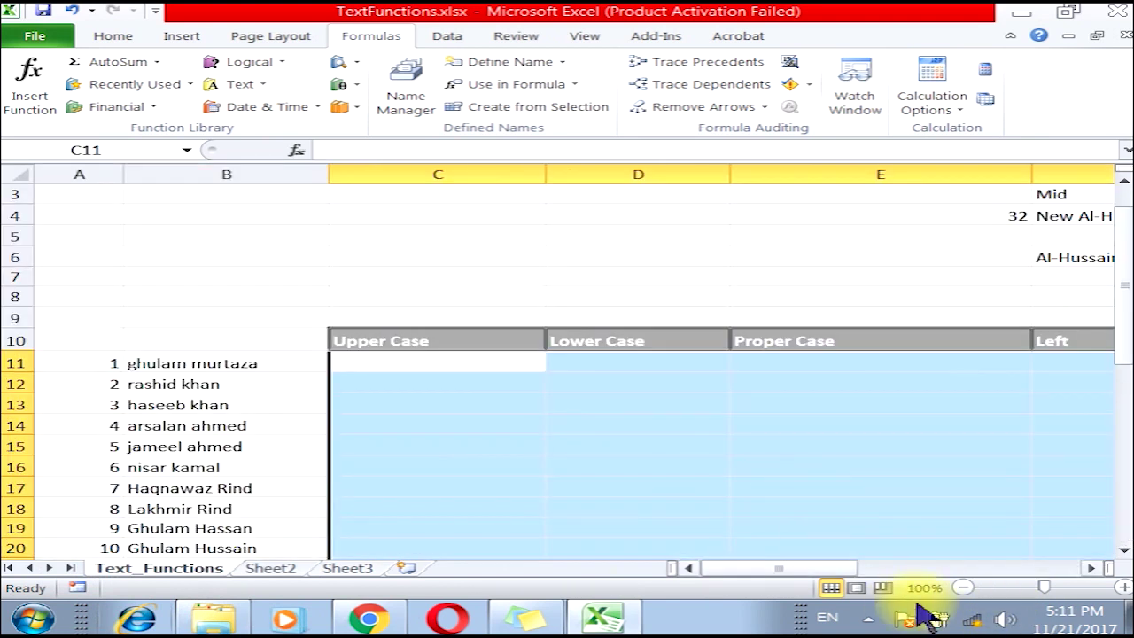
{"action": "left_click_drag", "start_coordinate": [1125, 278], "coordinate": [1127, 363]}
{"action": "left_click", "coordinate": [215, 212]}
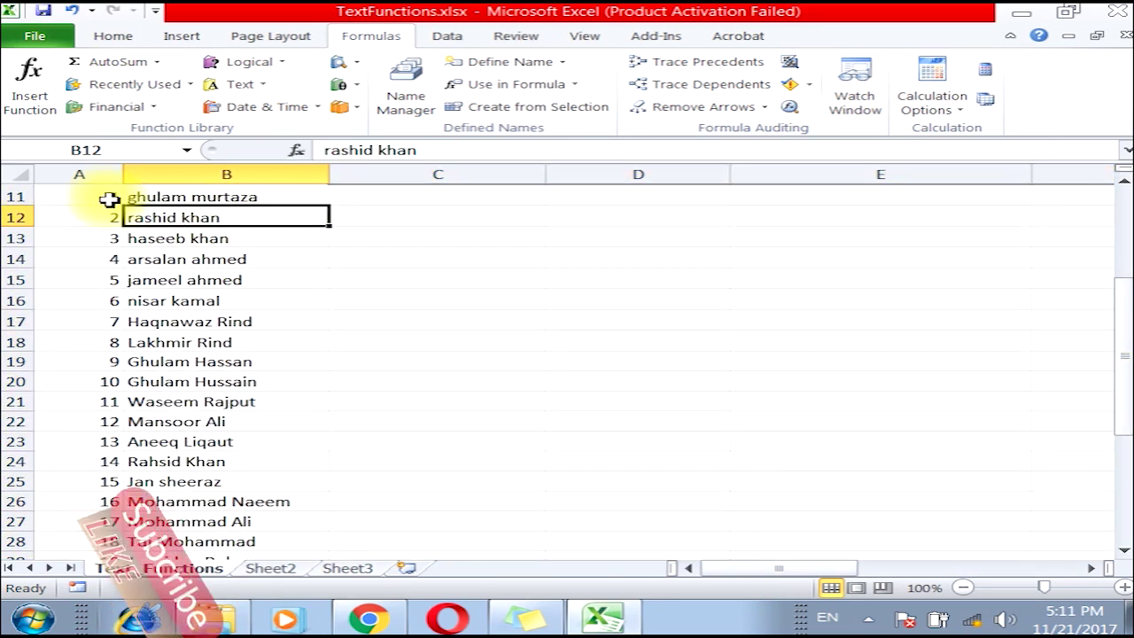
{"action": "left_click", "coordinate": [101, 197]}
{"action": "scroll", "coordinate": [121, 427], "scroll_direction": "down", "scroll_amount": 4}
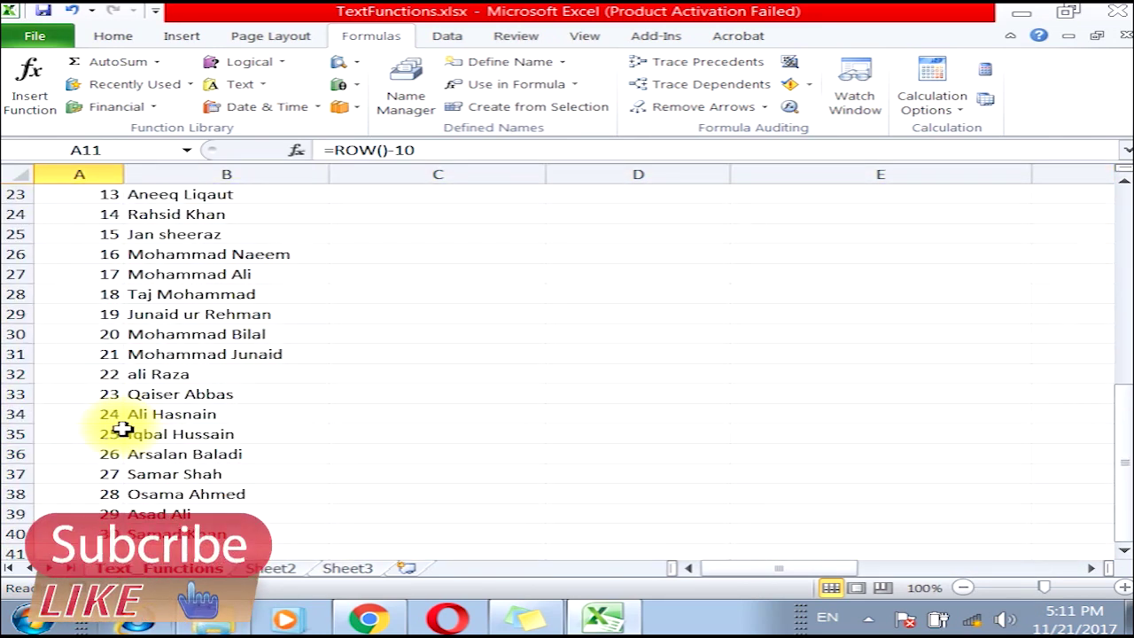
{"action": "scroll", "coordinate": [121, 427], "scroll_direction": "up", "scroll_amount": 5}
{"action": "left_click", "coordinate": [180, 264]}
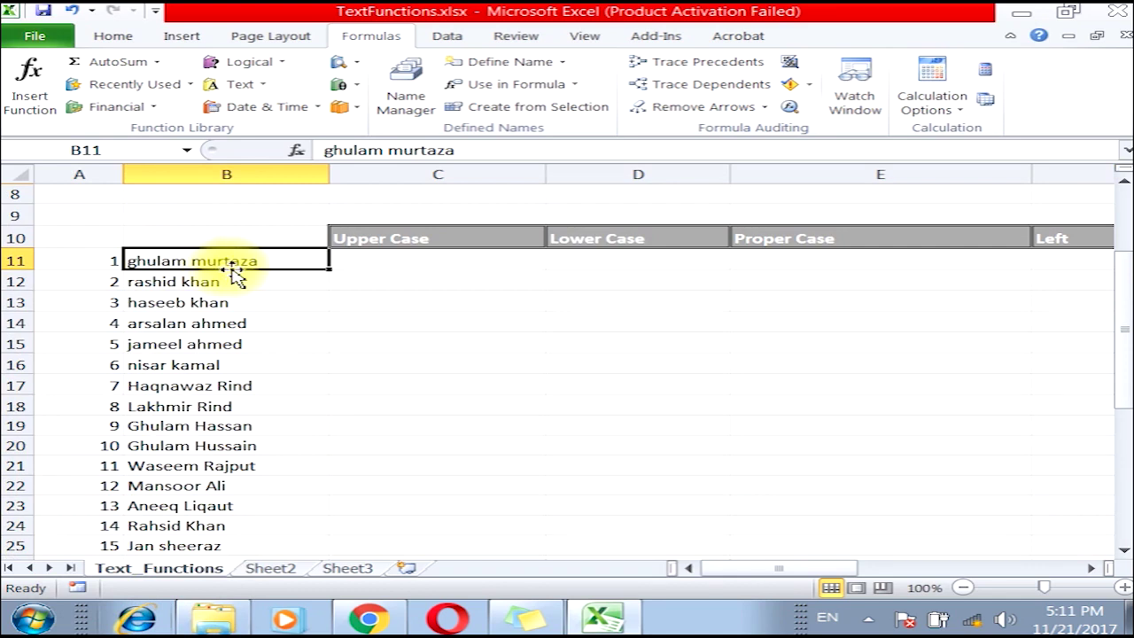
Review source name B11 and settle on C11 under Upper Case for the first result.
{"action": "left_click", "coordinate": [112, 35]}
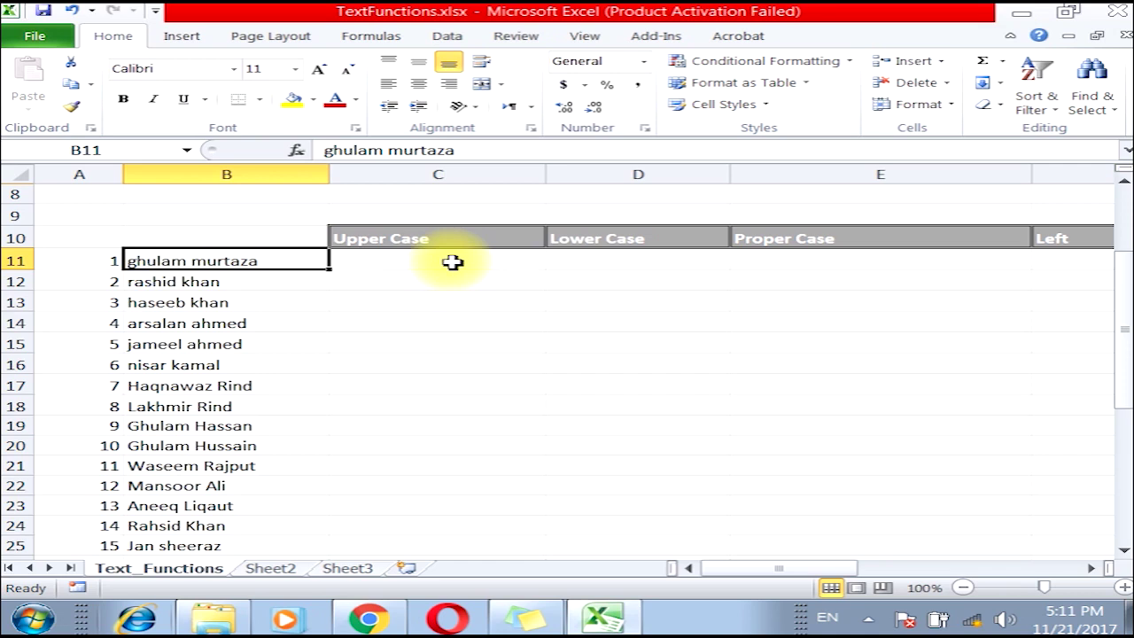
{"action": "left_click", "coordinate": [453, 263]}
{"action": "scroll", "coordinate": [1014, 543], "scroll_direction": "up", "scroll_amount": 2, "text": "ctrl"}
{"action": "left_click_drag", "start_coordinate": [835, 572], "coordinate": [773, 572]}
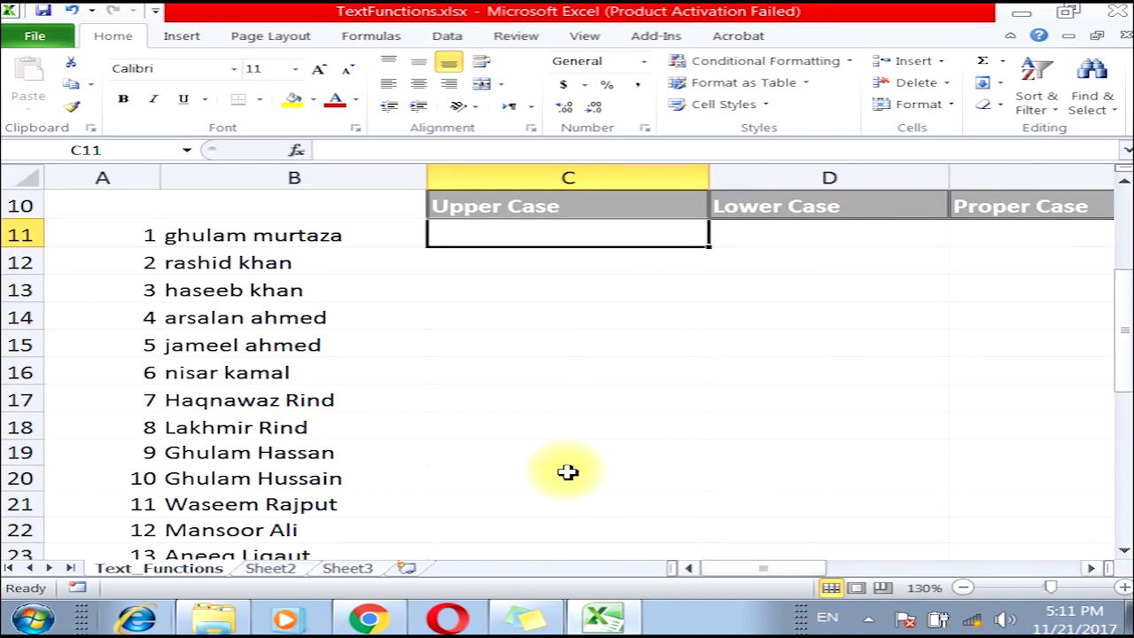
{"action": "left_click", "coordinate": [181, 242]}
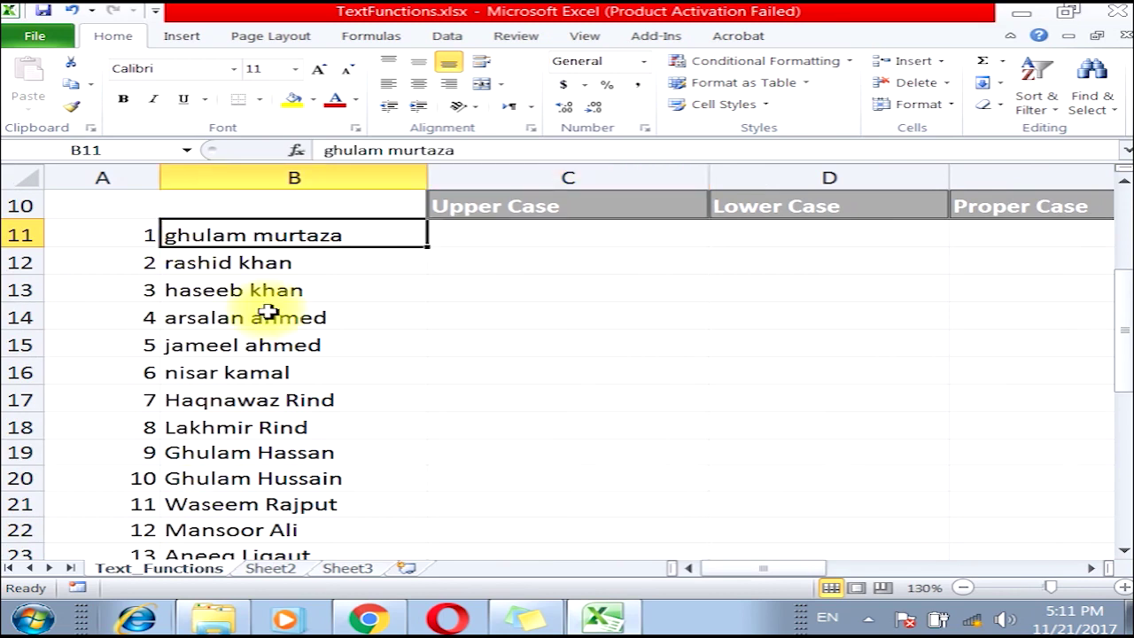
{"action": "left_click", "coordinate": [552, 239]}
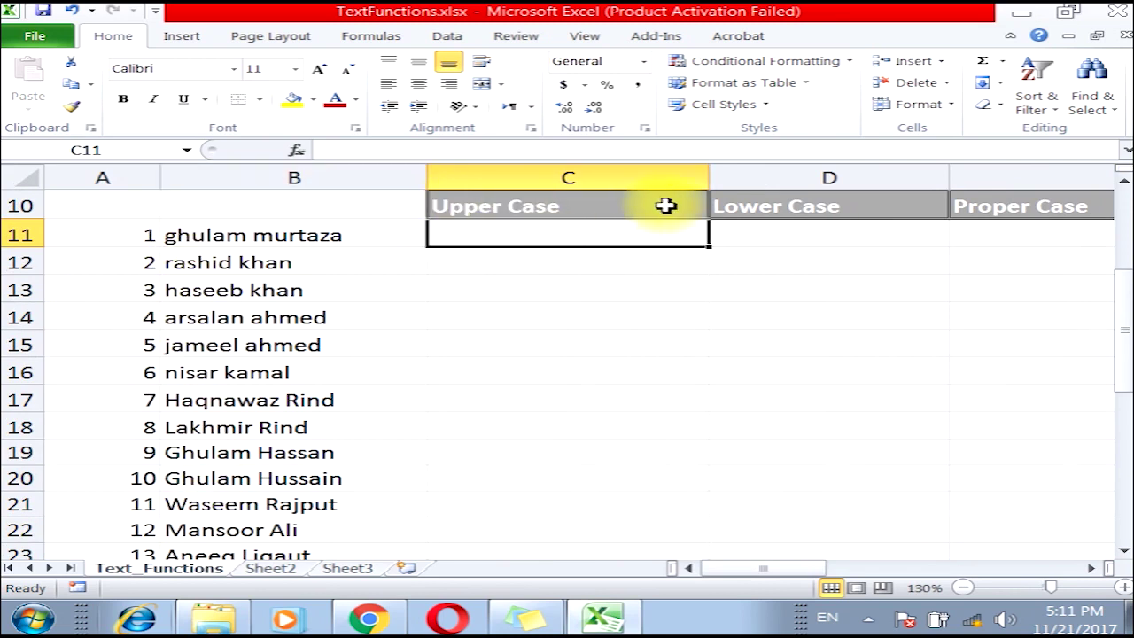
{"action": "left_click", "coordinate": [198, 235]}
{"action": "left_click", "coordinate": [513, 235]}
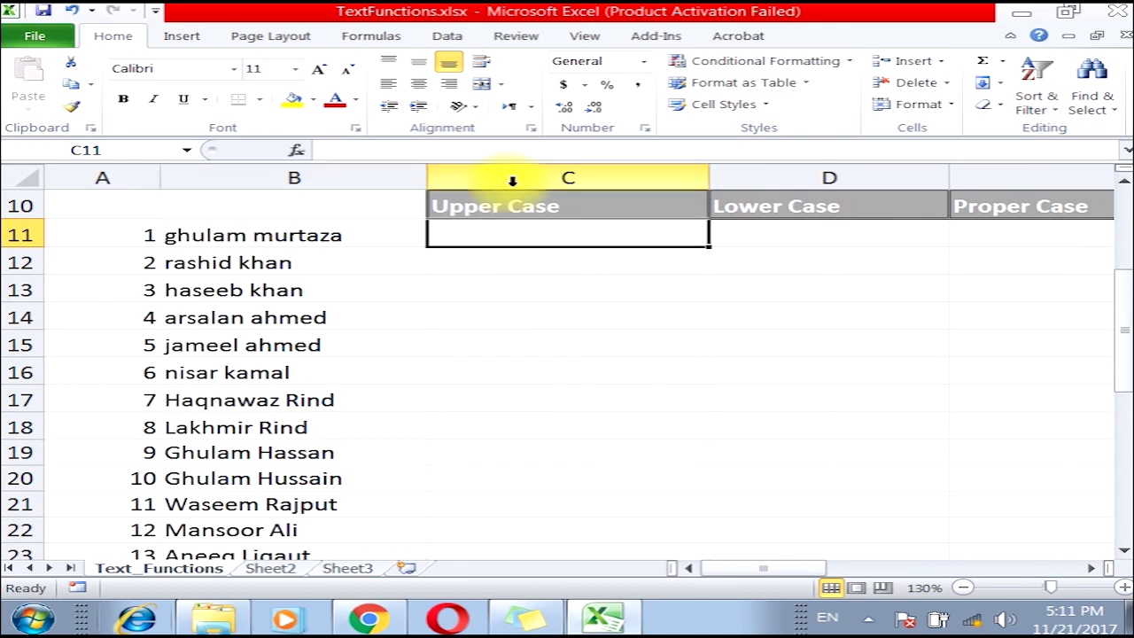
{"action": "left_click", "coordinate": [372, 35]}
{"action": "left_click", "coordinate": [252, 83]}
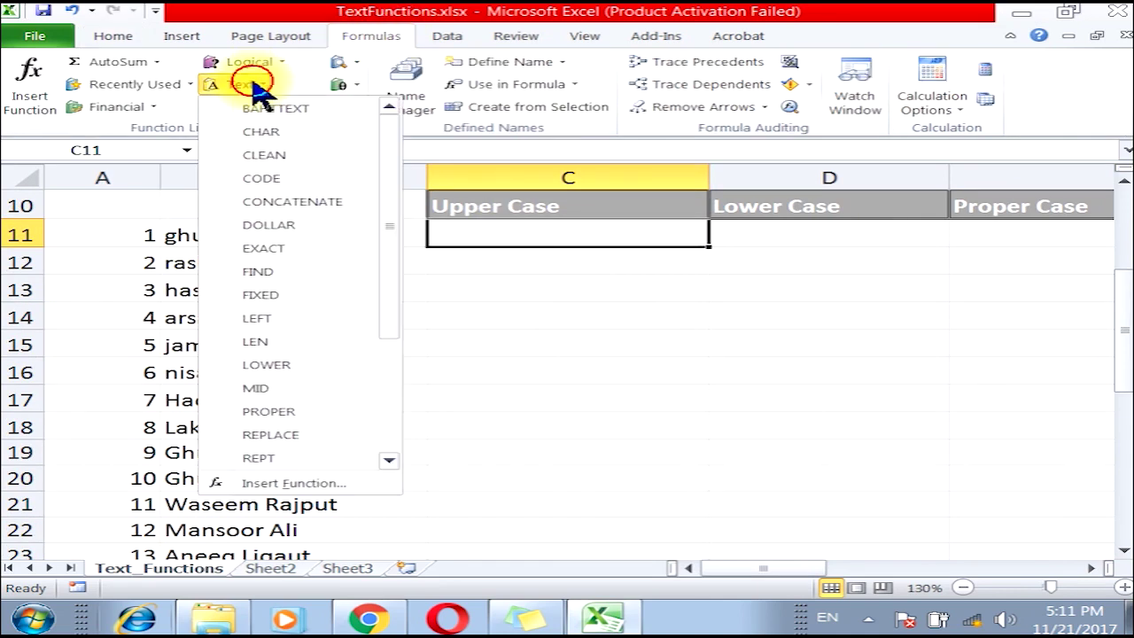
{"action": "left_click_drag", "start_coordinate": [398, 189], "coordinate": [389, 354]}
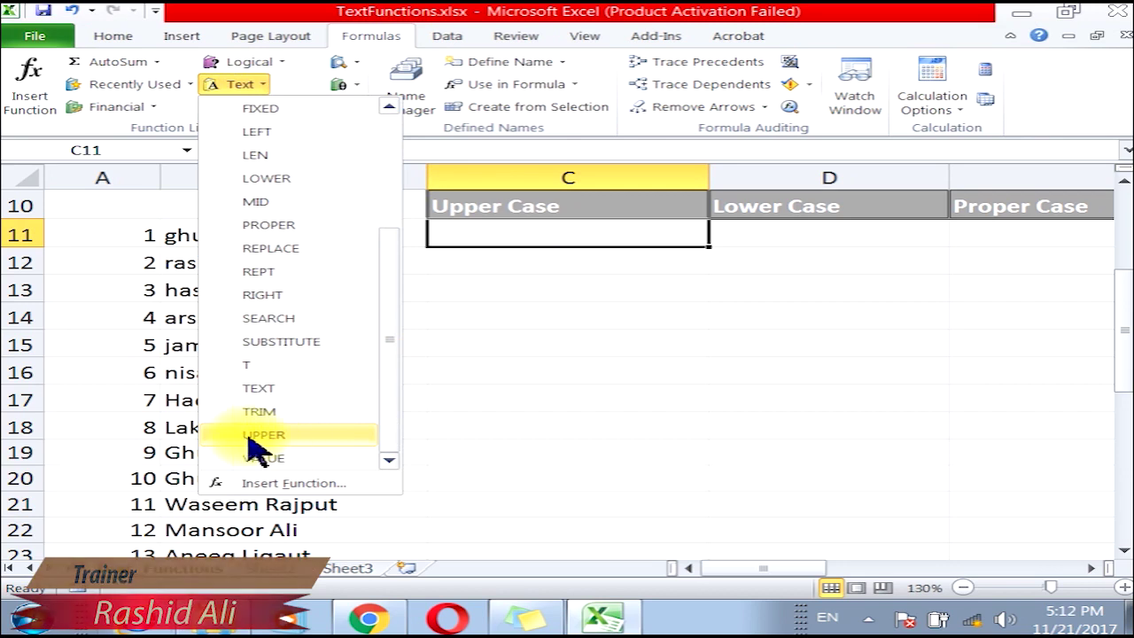
{"action": "left_click", "coordinate": [299, 434]}
{"action": "left_click_drag", "start_coordinate": [569, 182], "coordinate": [615, 292]}
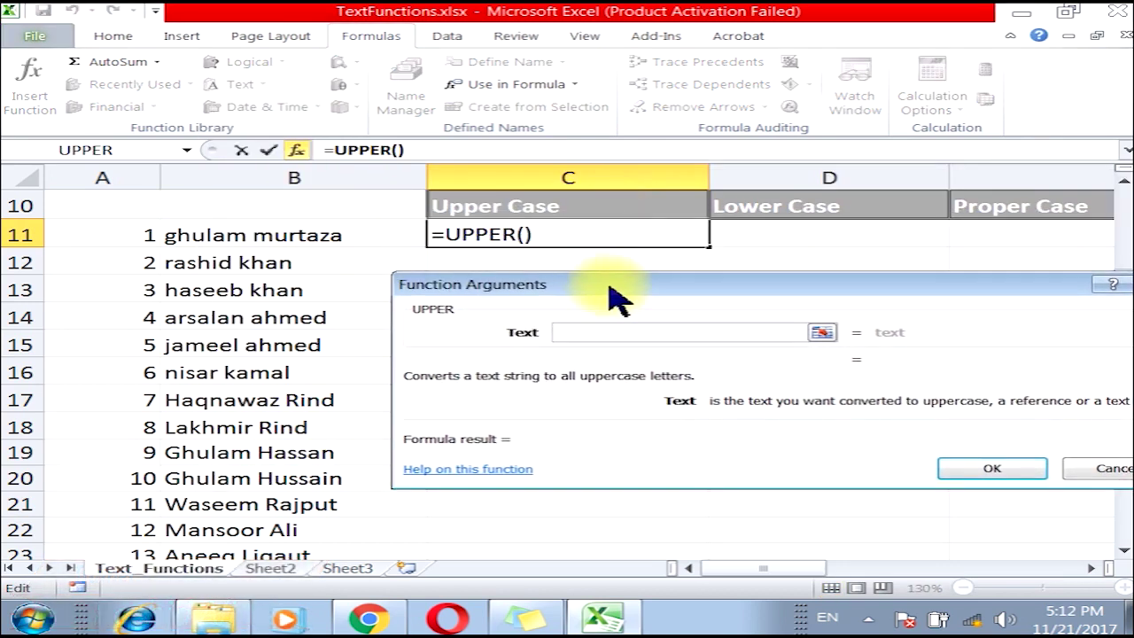
{"action": "left_click", "coordinate": [612, 337]}
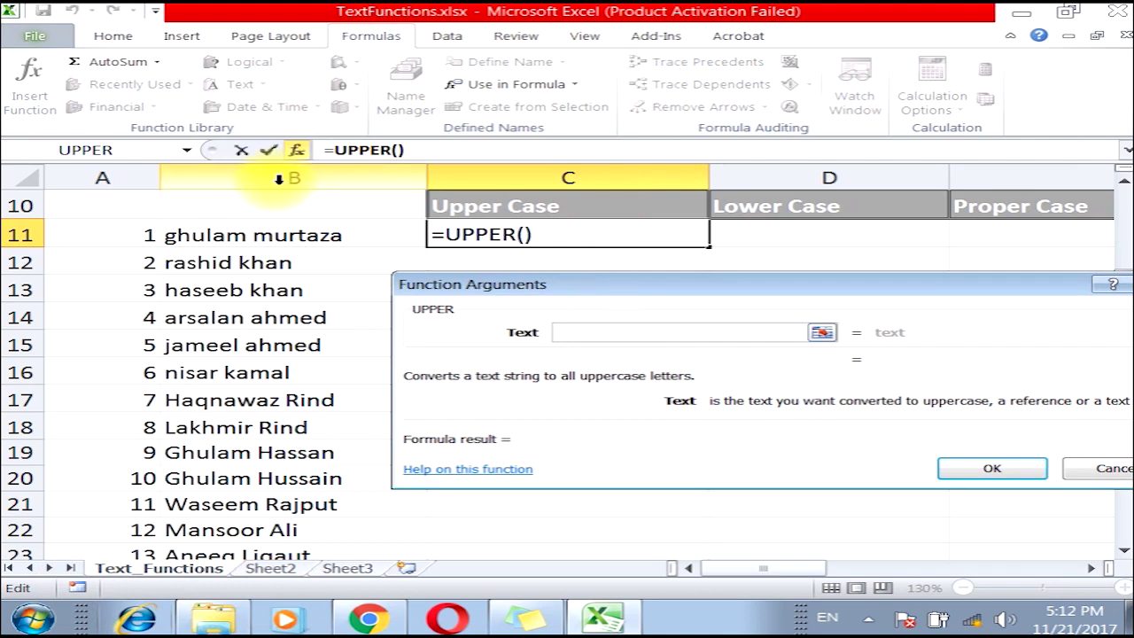
{"action": "left_click", "coordinate": [277, 243]}
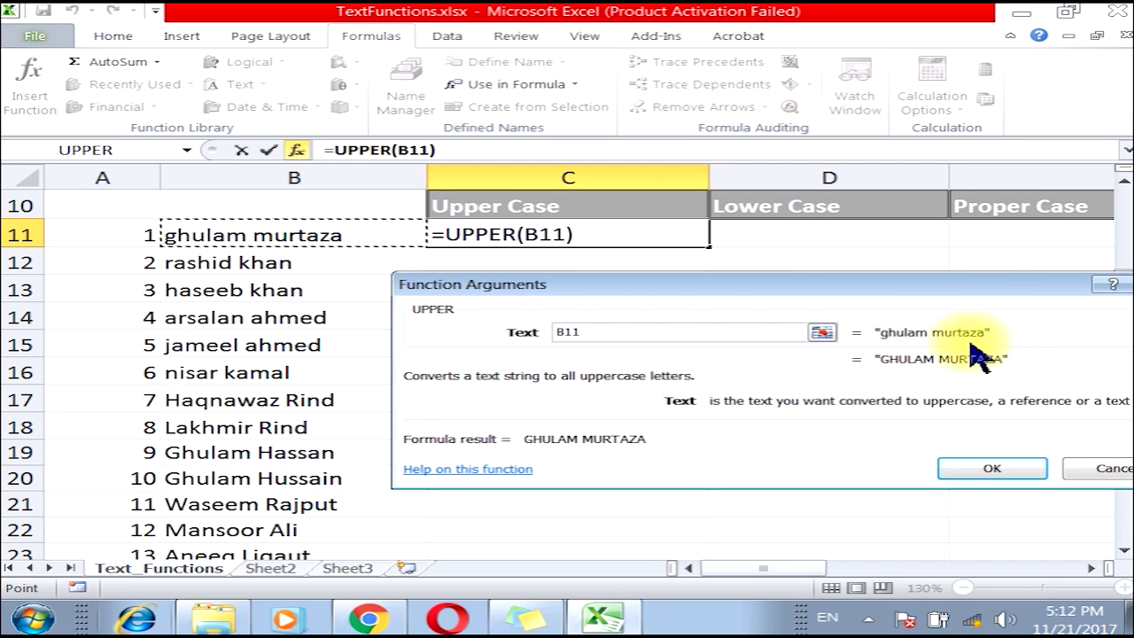
{"action": "left_click", "coordinate": [963, 469]}
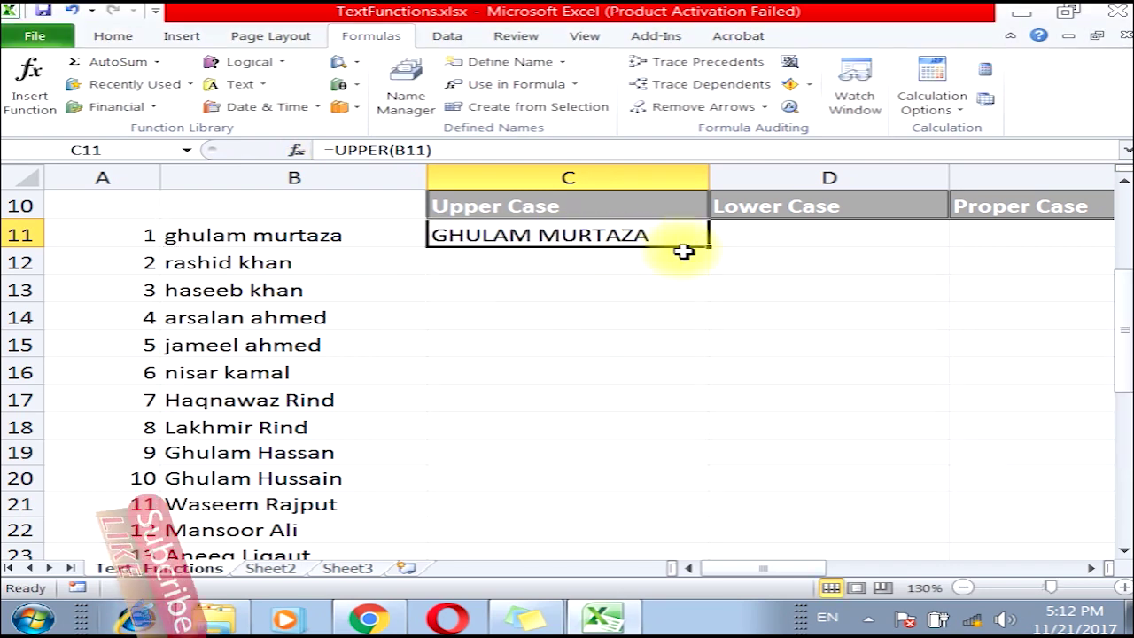
Fill the UPPER formula from C11 down through C40.
{"action": "left_click_drag", "start_coordinate": [711, 247], "coordinate": [716, 277]}
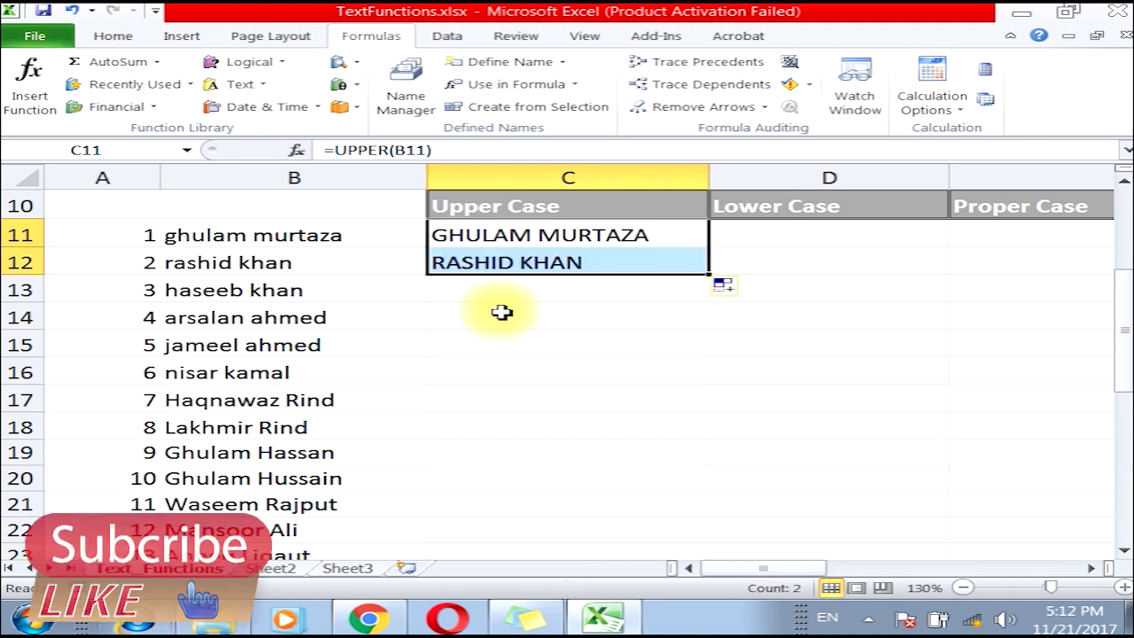
{"action": "left_click_drag", "start_coordinate": [714, 276], "coordinate": [714, 276]}
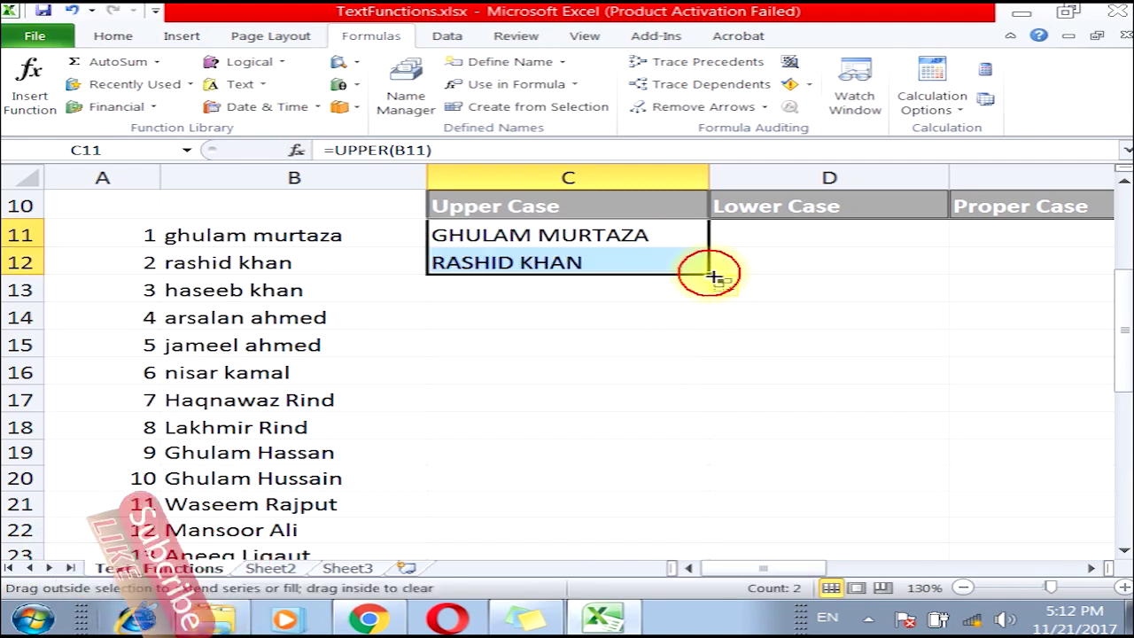
{"action": "double_click", "coordinate": [714, 276]}
{"action": "scroll", "coordinate": [688, 380], "scroll_direction": "down", "scroll_amount": 9}
{"action": "scroll", "coordinate": [689, 380], "scroll_direction": "up", "scroll_amount": 11}
{"action": "scroll", "coordinate": [676, 367], "scroll_direction": "down", "scroll_amount": 1}
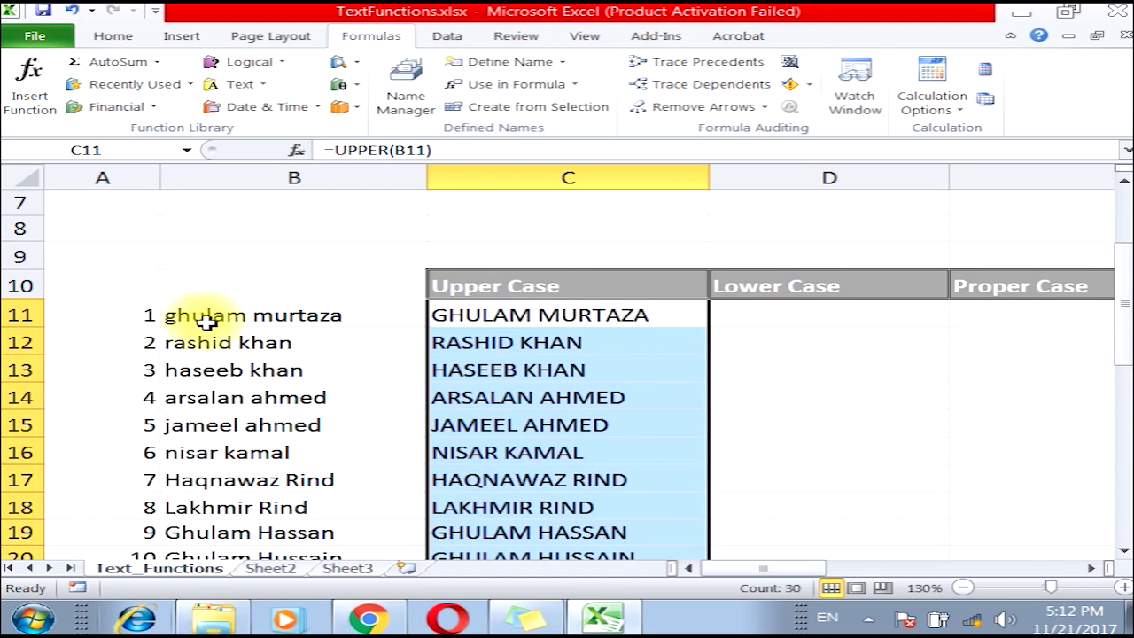
Test that C11 depends on B11 by deleting the name, then undoing.
{"action": "left_click", "coordinate": [206, 324]}
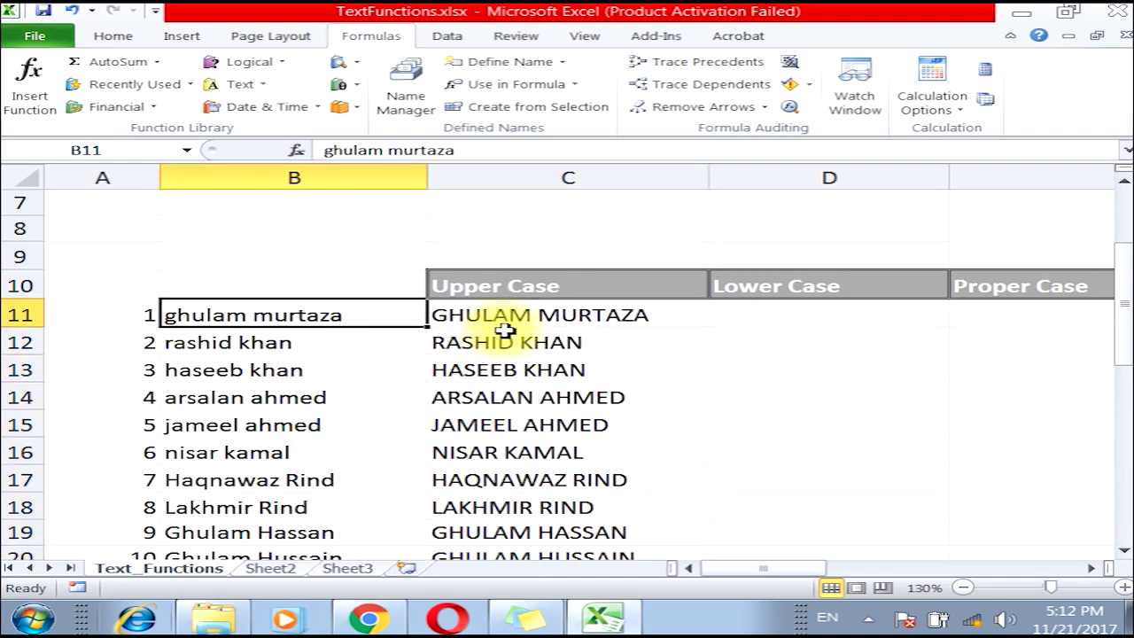
{"action": "left_click", "coordinate": [522, 314]}
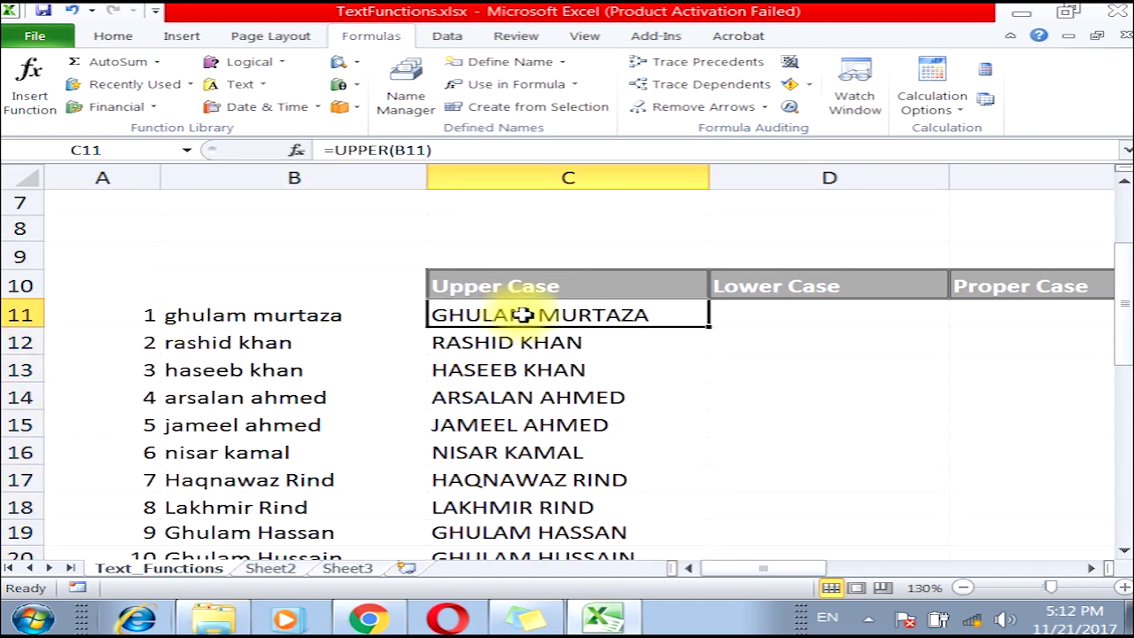
{"action": "left_click", "coordinate": [364, 314]}
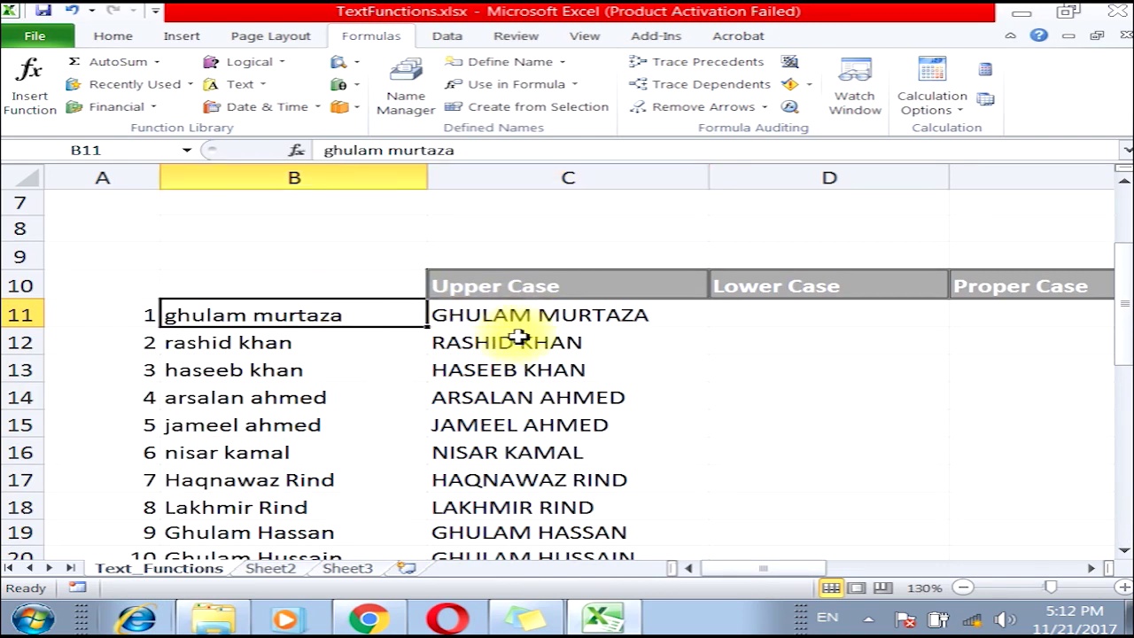
{"action": "key", "text": "Delete"}
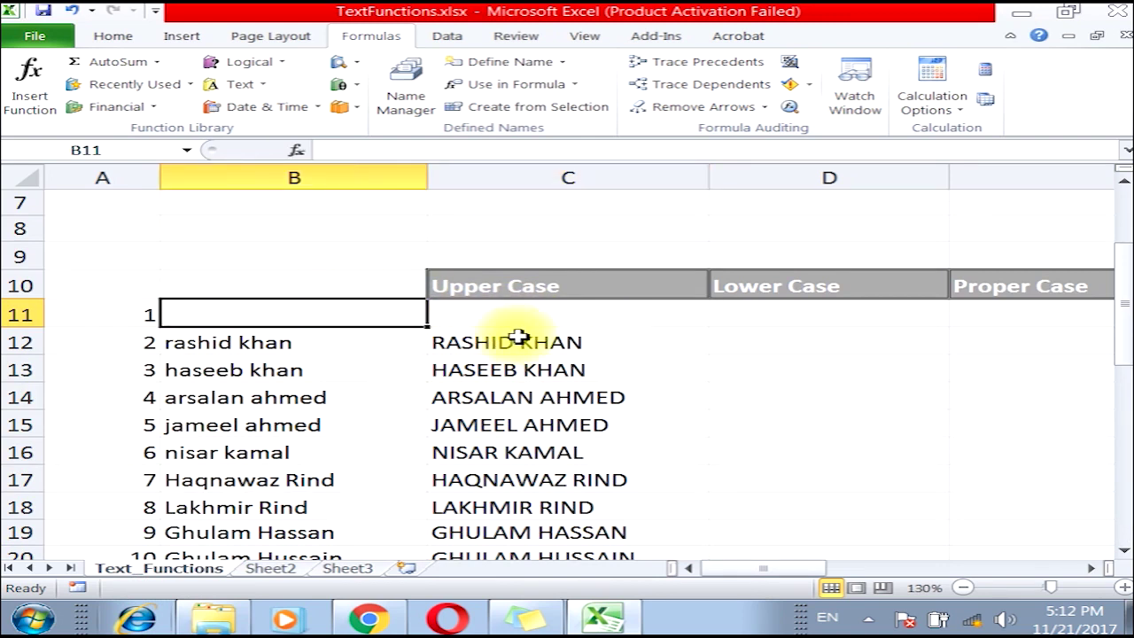
{"action": "left_click", "coordinate": [74, 11]}
{"action": "left_click", "coordinate": [519, 329]}
{"action": "left_click", "coordinate": [496, 314]}
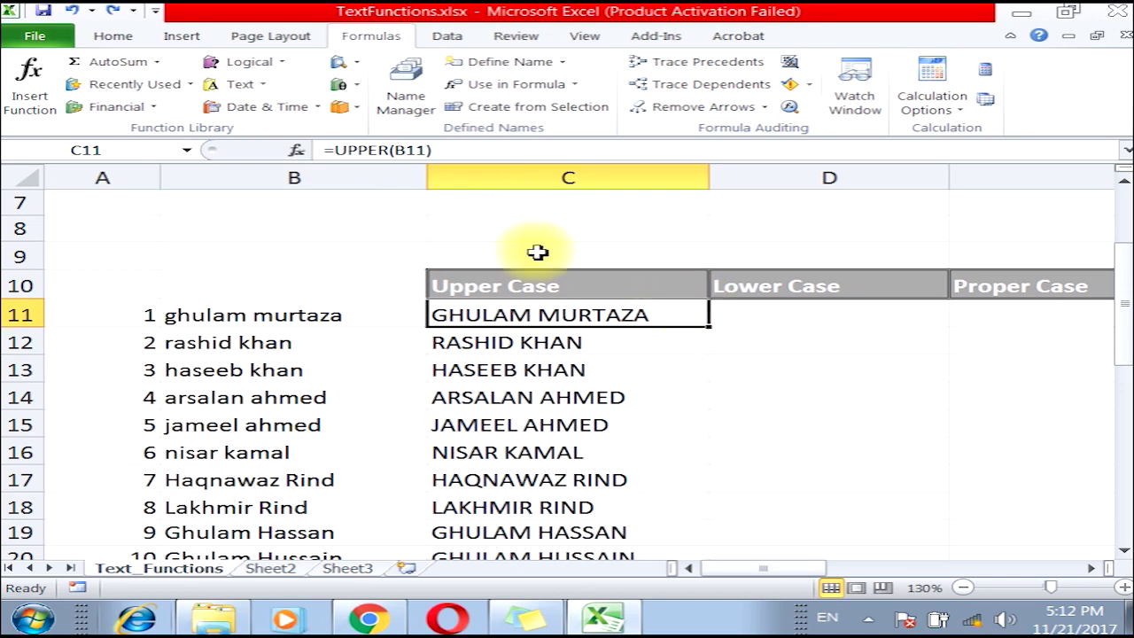
{"action": "left_click", "coordinate": [310, 312]}
{"action": "left_click", "coordinate": [502, 321]}
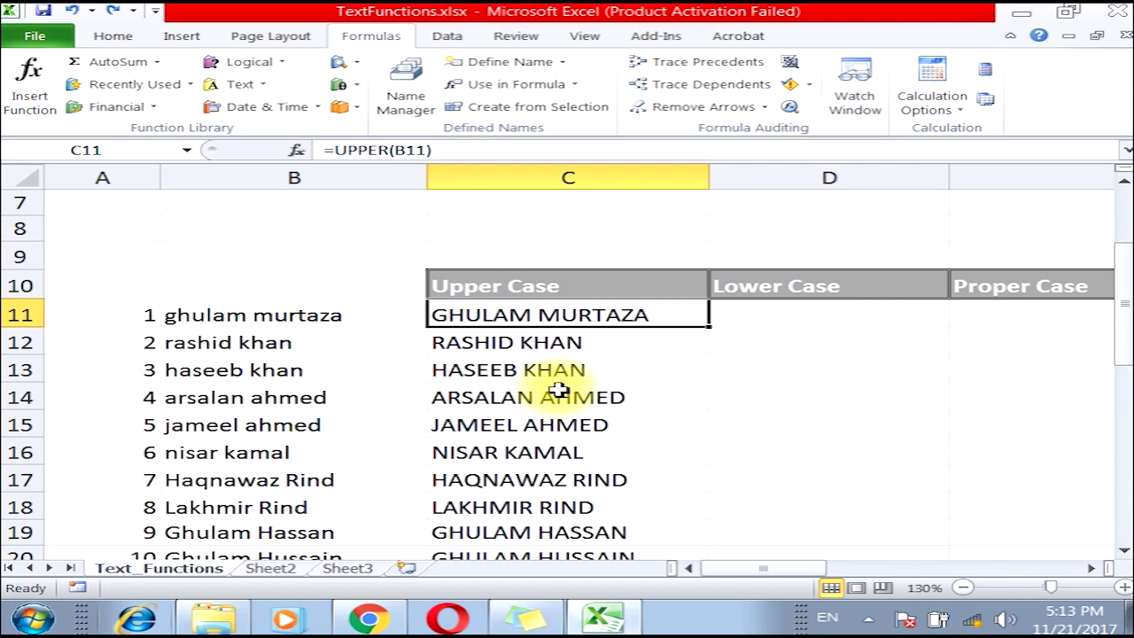
Select the upper-case results C11:C40 and copy them.
{"action": "left_click_drag", "start_coordinate": [483, 312], "coordinate": [519, 511]}
{"action": "scroll", "coordinate": [525, 503], "scroll_direction": "up", "scroll_amount": 5}
{"action": "scroll", "coordinate": [521, 498], "scroll_direction": "up", "scroll_amount": 1}
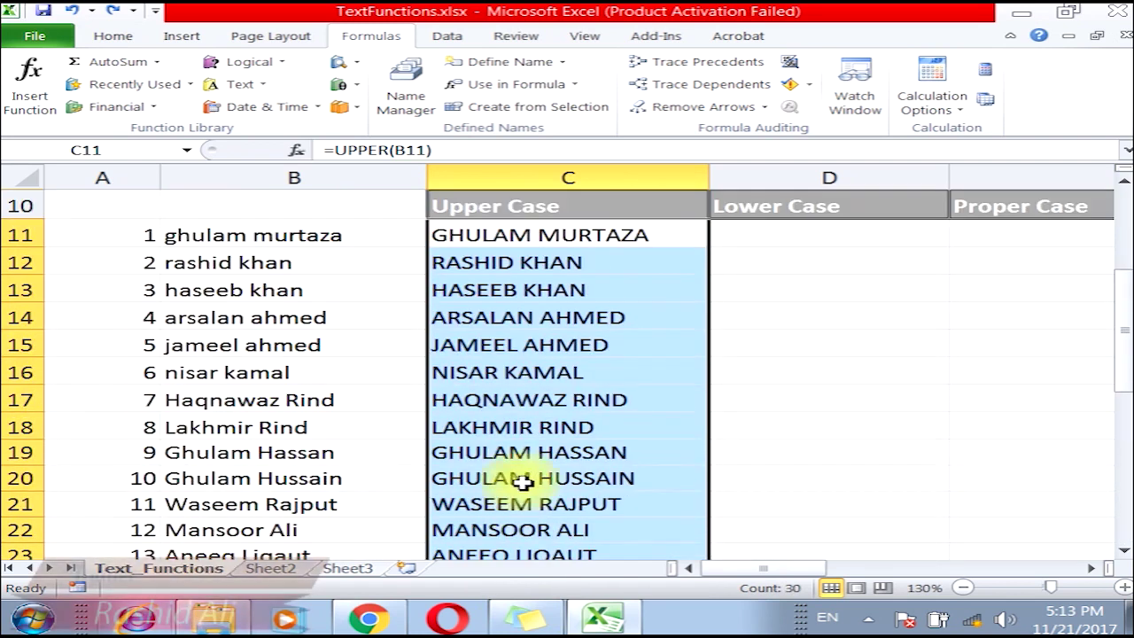
{"action": "left_click", "coordinate": [98, 35]}
{"action": "left_click", "coordinate": [70, 83]}
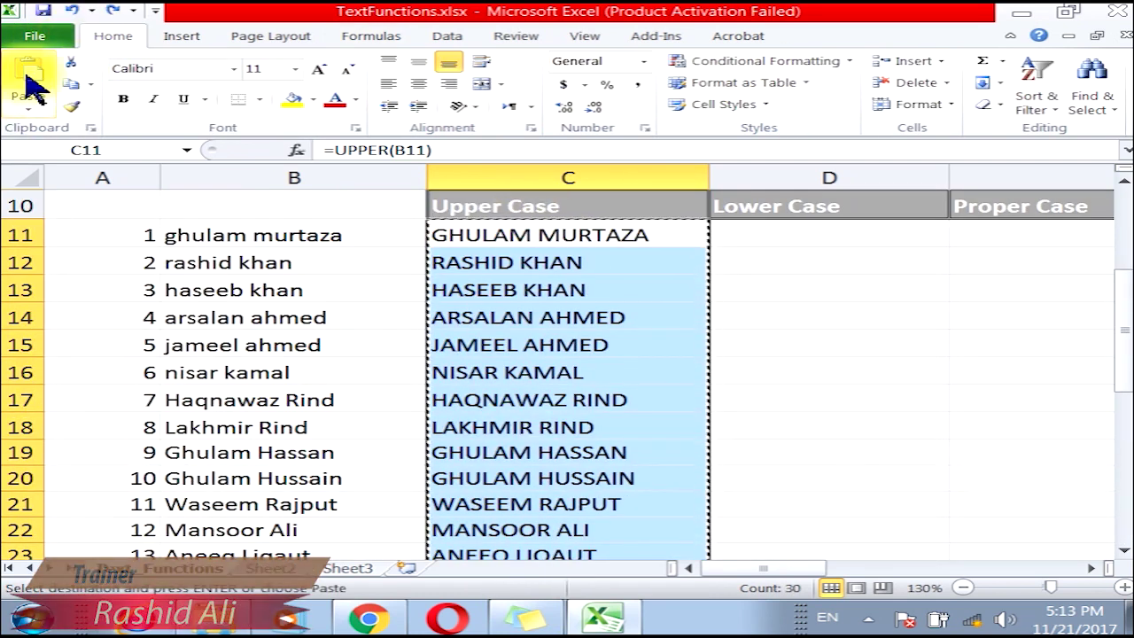
Paste Special the copied Upper Case results back as Values and verify C12, C13.
{"action": "left_click", "coordinate": [33, 120]}
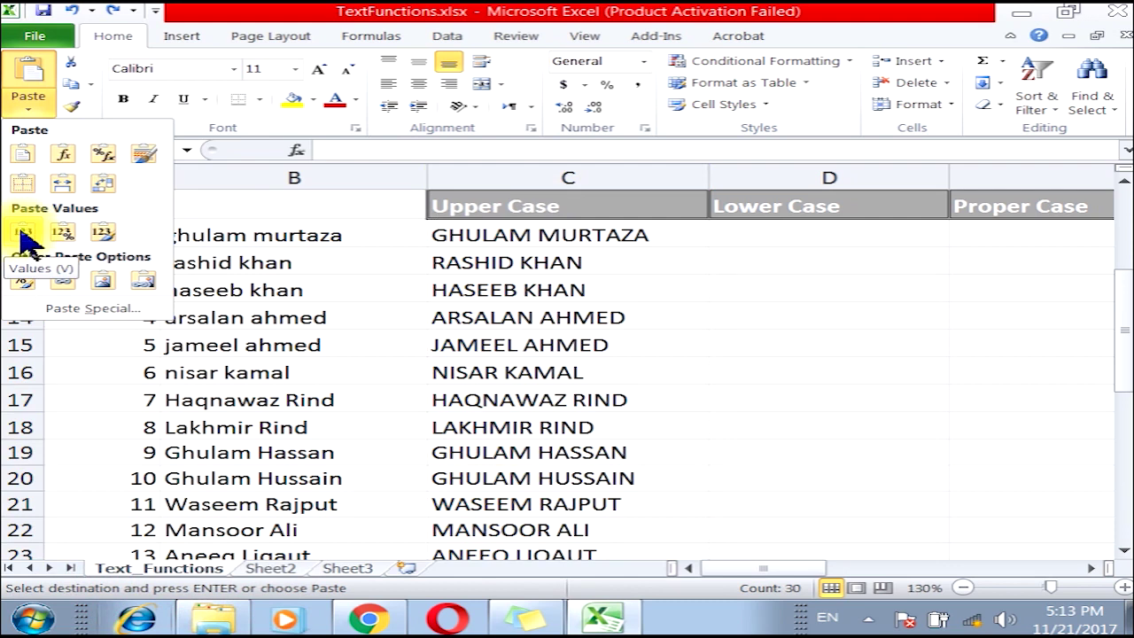
{"action": "left_click", "coordinate": [83, 309]}
{"action": "left_click", "coordinate": [604, 313]}
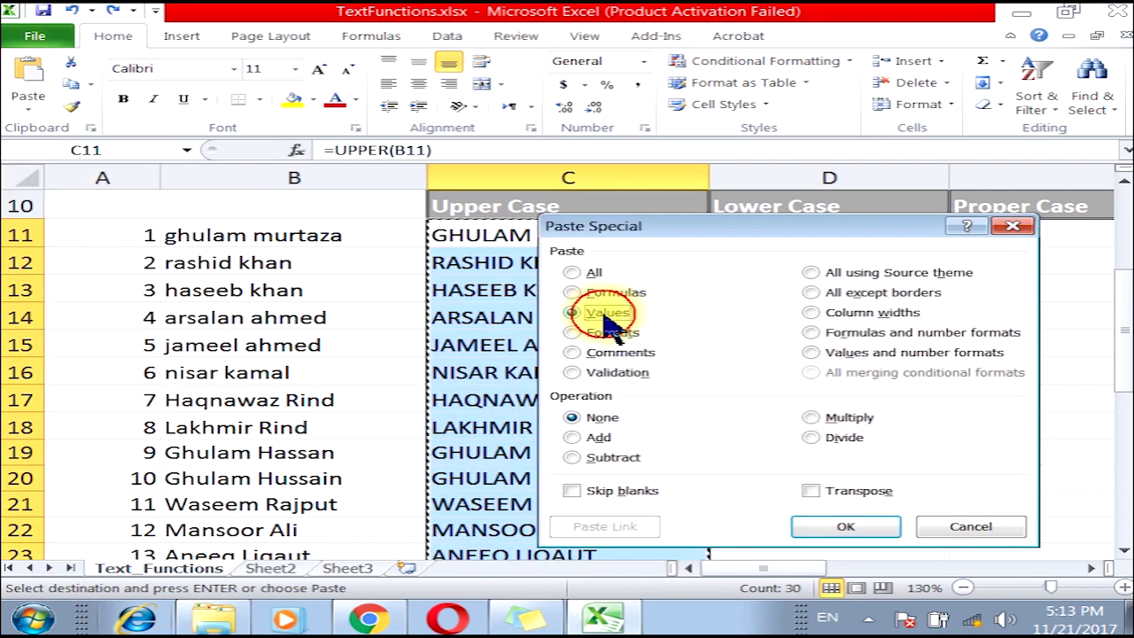
{"action": "left_click", "coordinate": [849, 530]}
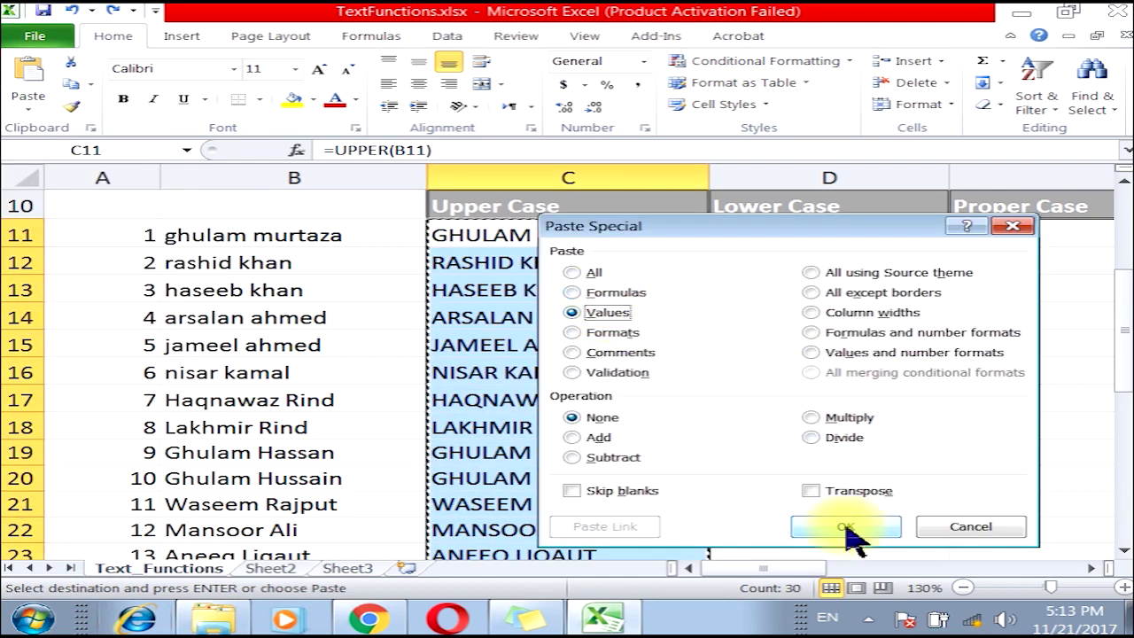
{"action": "left_click", "coordinate": [481, 291]}
{"action": "left_click", "coordinate": [537, 236]}
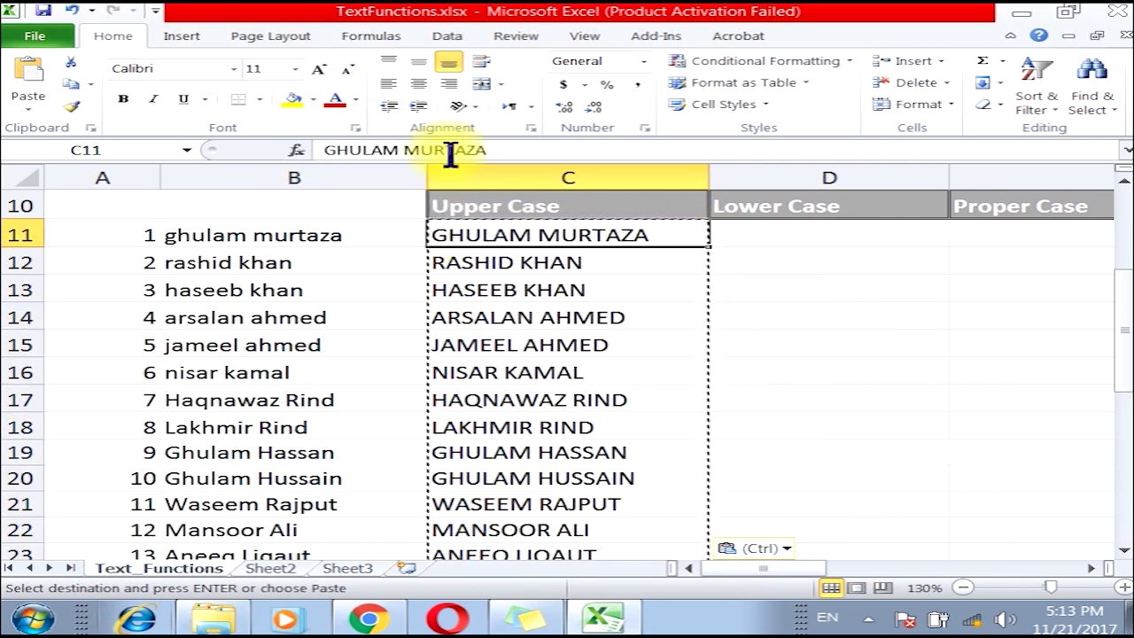
{"action": "left_click", "coordinate": [468, 262]}
{"action": "left_click", "coordinate": [451, 291]}
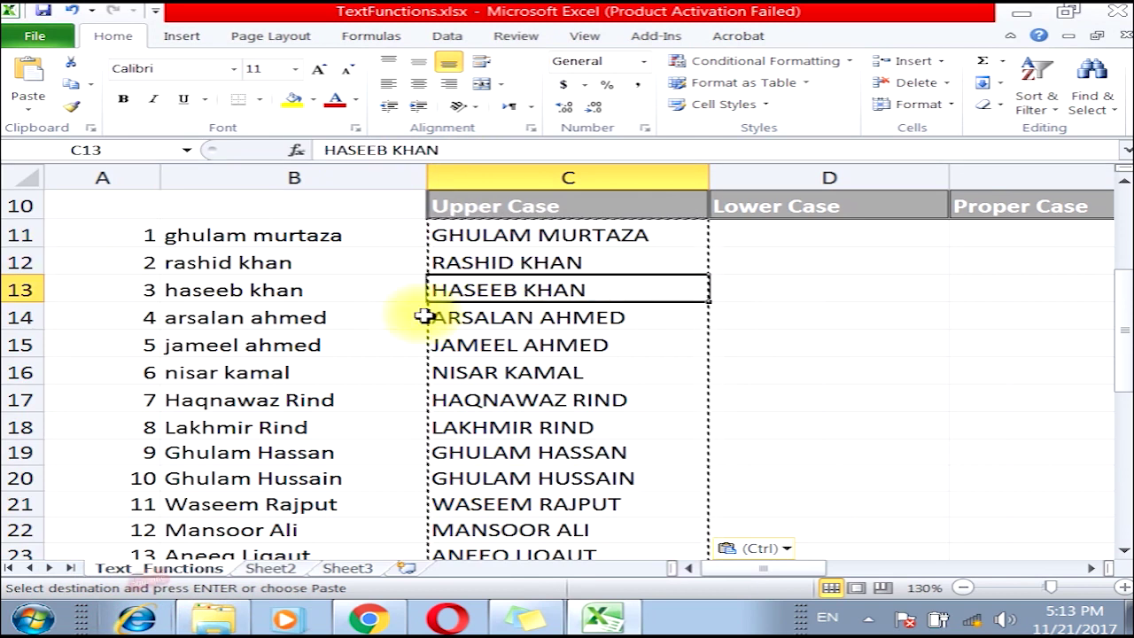
{"action": "left_click", "coordinate": [448, 232]}
{"action": "left_click_drag", "start_coordinate": [449, 232], "coordinate": [463, 432]}
Delete entire column B to show values survive, then undo and cancel the copy.
{"action": "left_click", "coordinate": [296, 235]}
{"action": "right_click", "coordinate": [296, 237]}
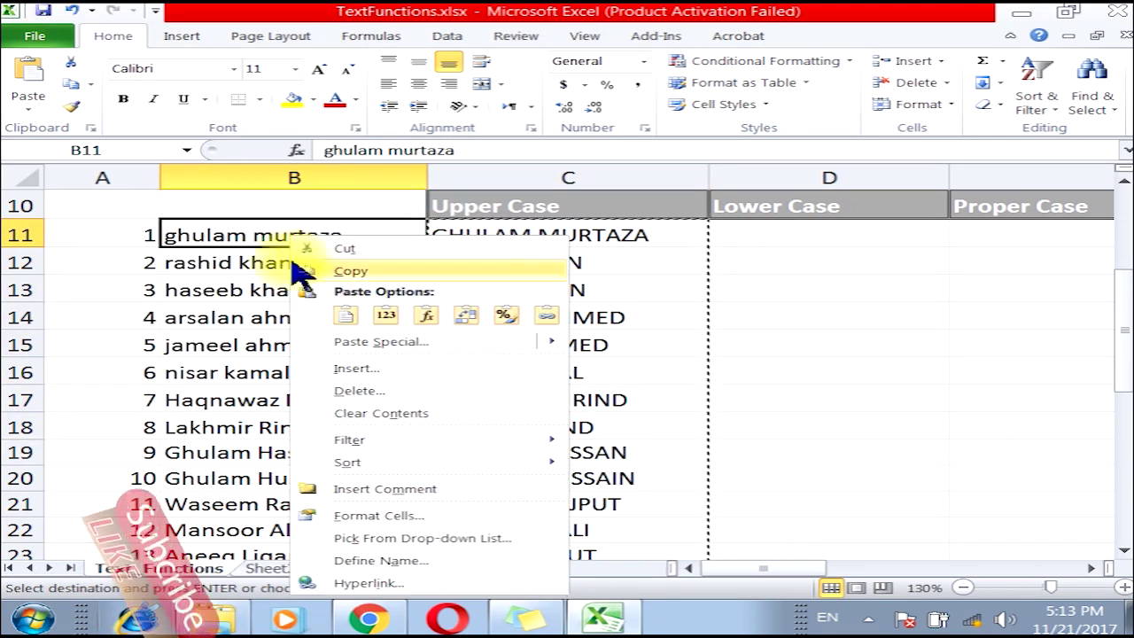
{"action": "left_click", "coordinate": [358, 391]}
{"action": "left_click", "coordinate": [212, 405]}
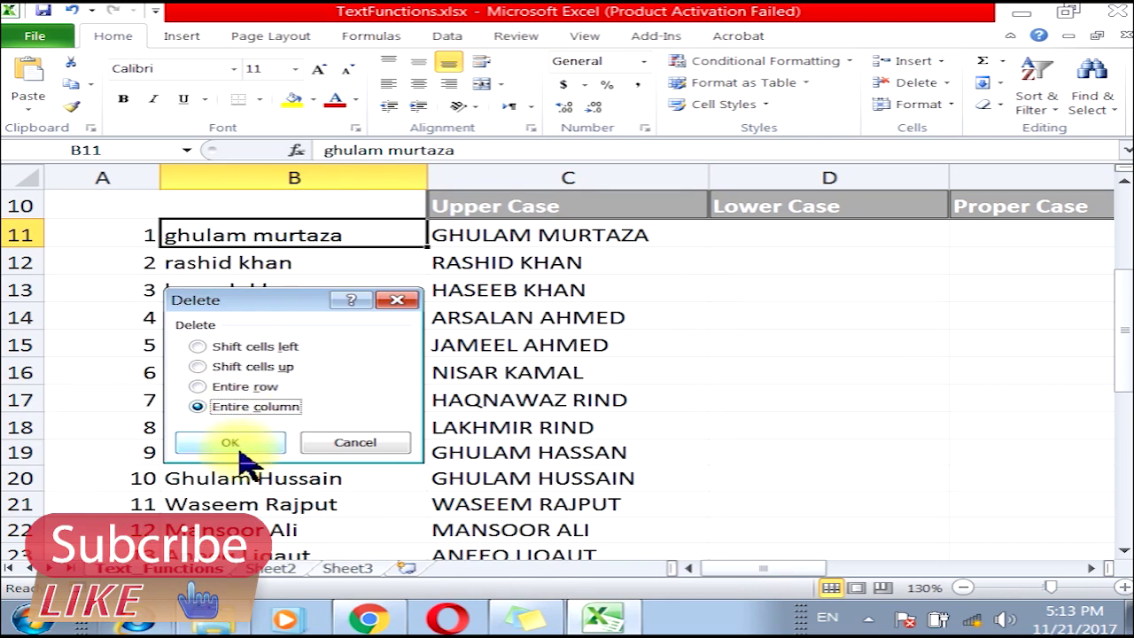
{"action": "left_click", "coordinate": [227, 440]}
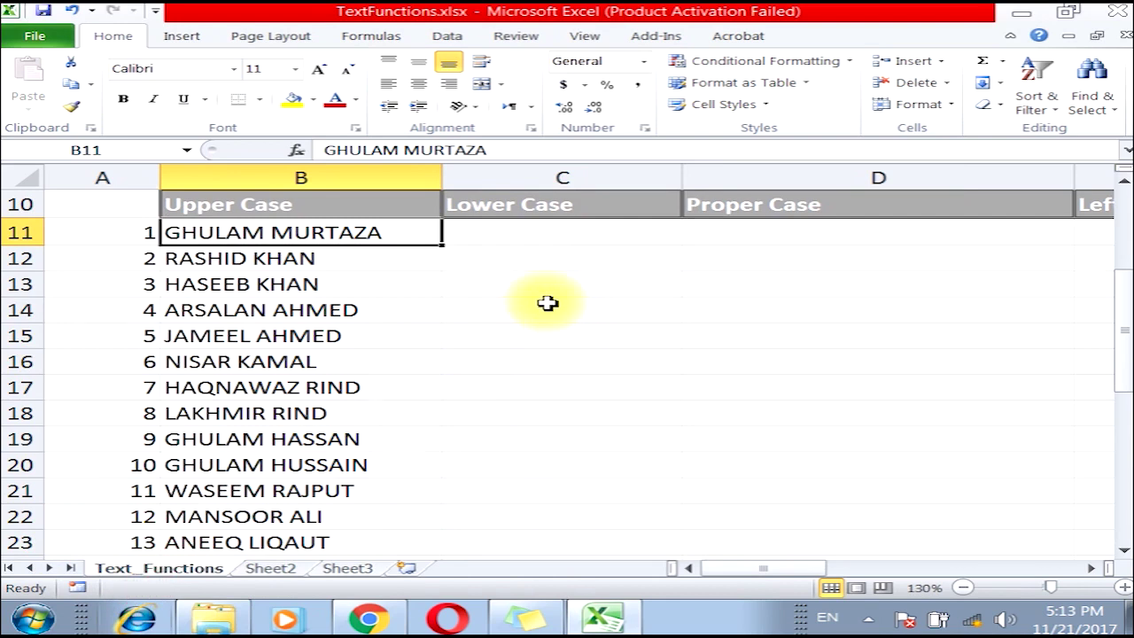
{"action": "left_click", "coordinate": [71, 11]}
{"action": "key", "text": "Escape"}
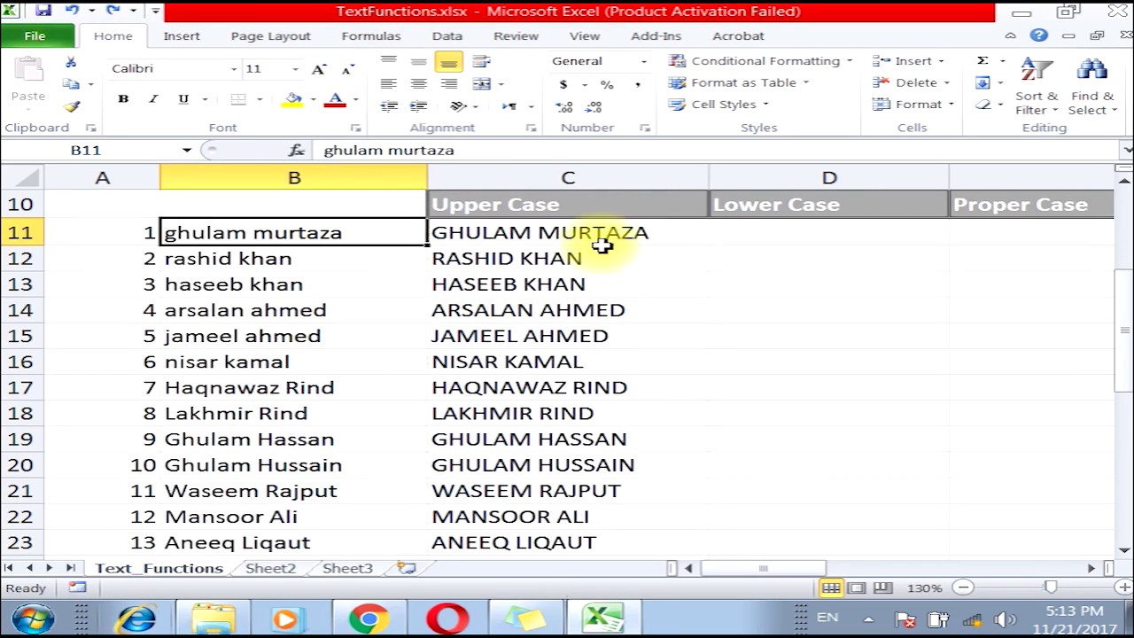
Enter =LOWER(C11) in D11 under Lower Case.
{"action": "left_click", "coordinate": [577, 232]}
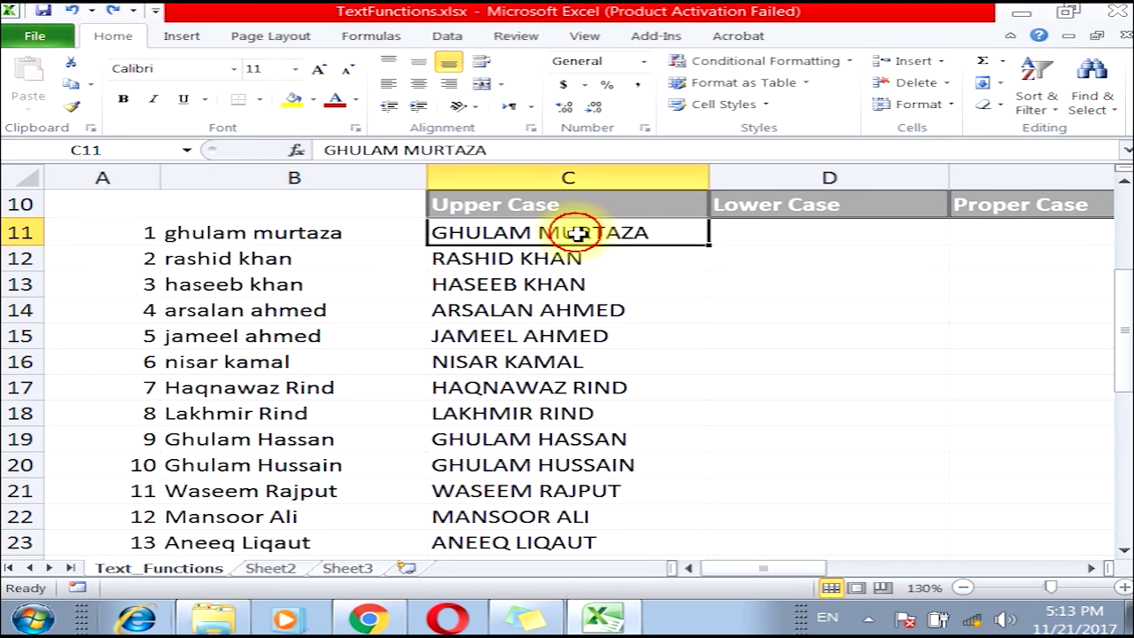
{"action": "left_click", "coordinate": [806, 247]}
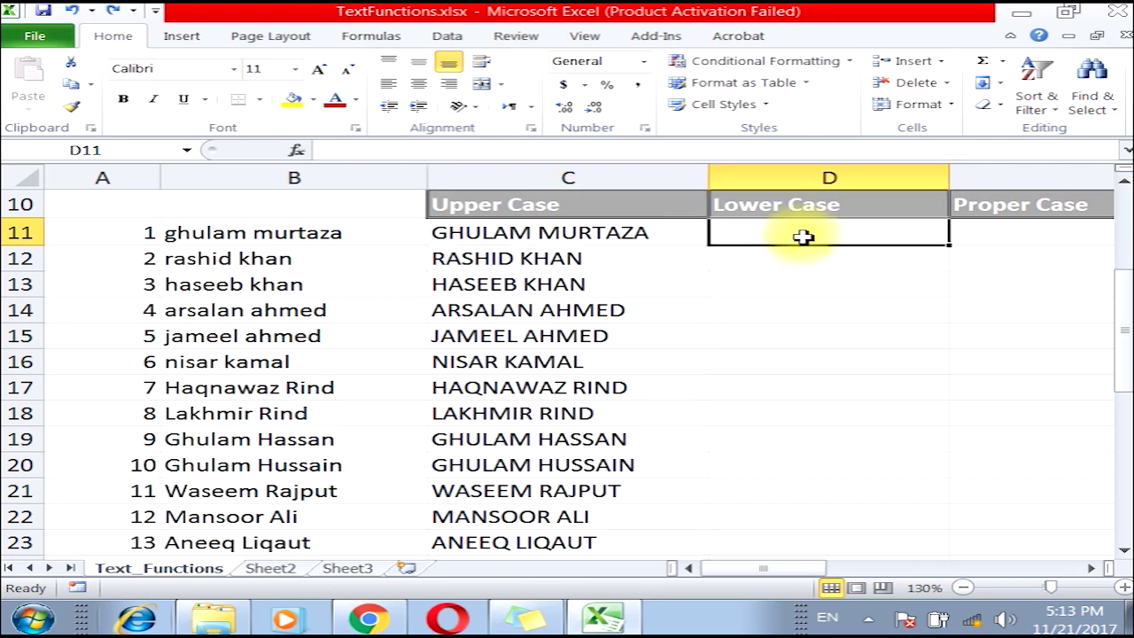
{"action": "left_click", "coordinate": [1091, 568]}
{"action": "left_click", "coordinate": [1092, 569]}
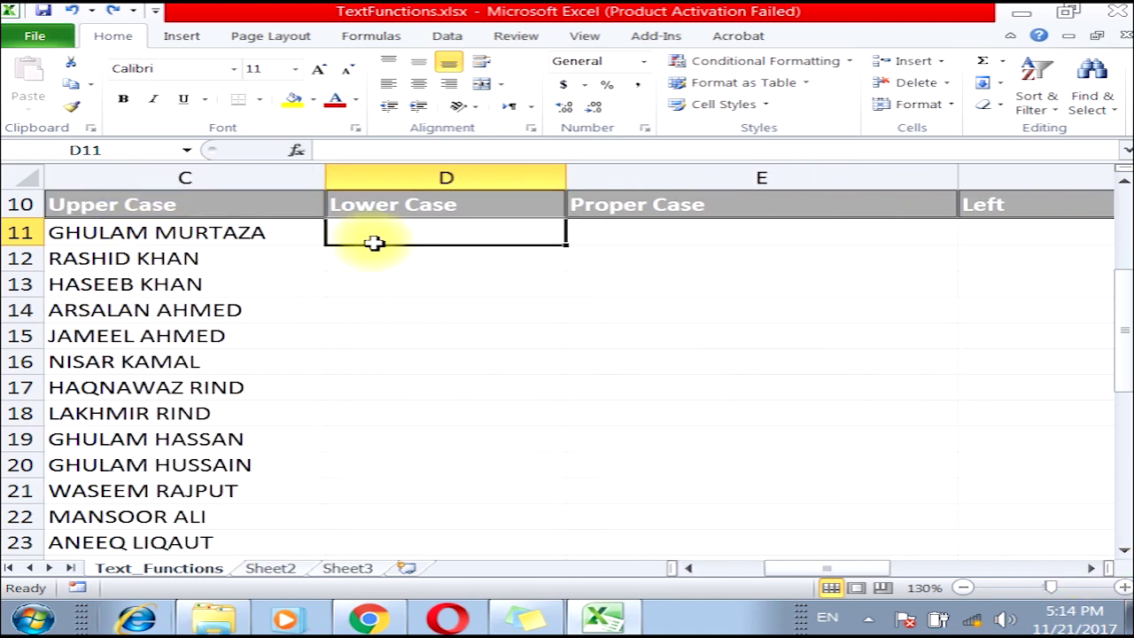
{"action": "left_click", "coordinate": [367, 34]}
{"action": "left_click", "coordinate": [235, 84]}
{"action": "scroll", "coordinate": [318, 428], "scroll_direction": "down", "scroll_amount": 2}
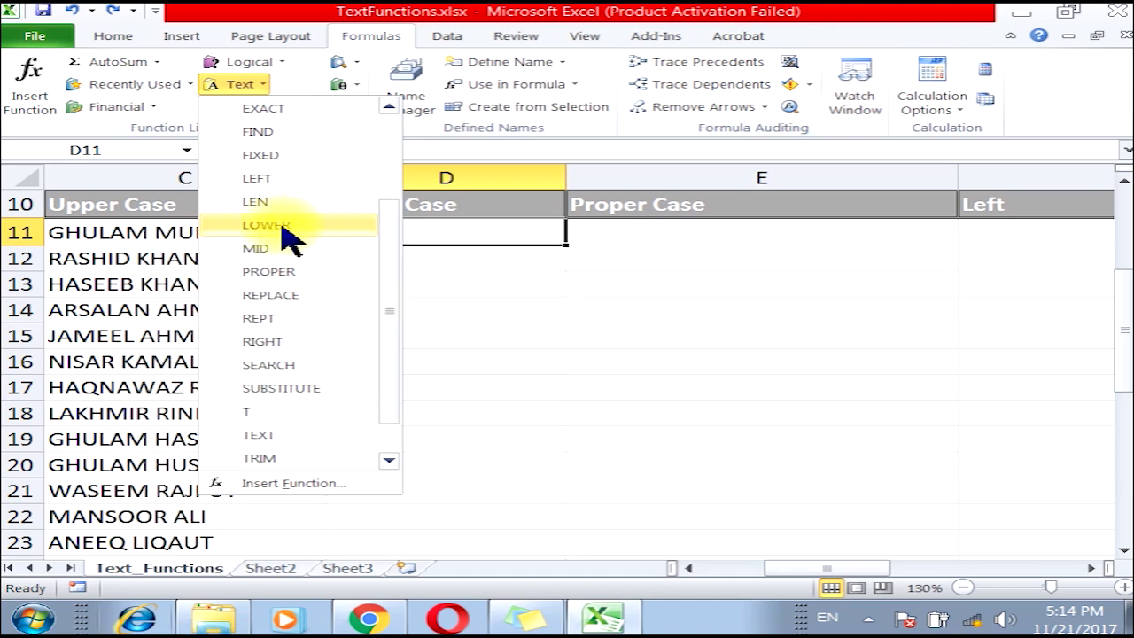
{"action": "left_click", "coordinate": [299, 232]}
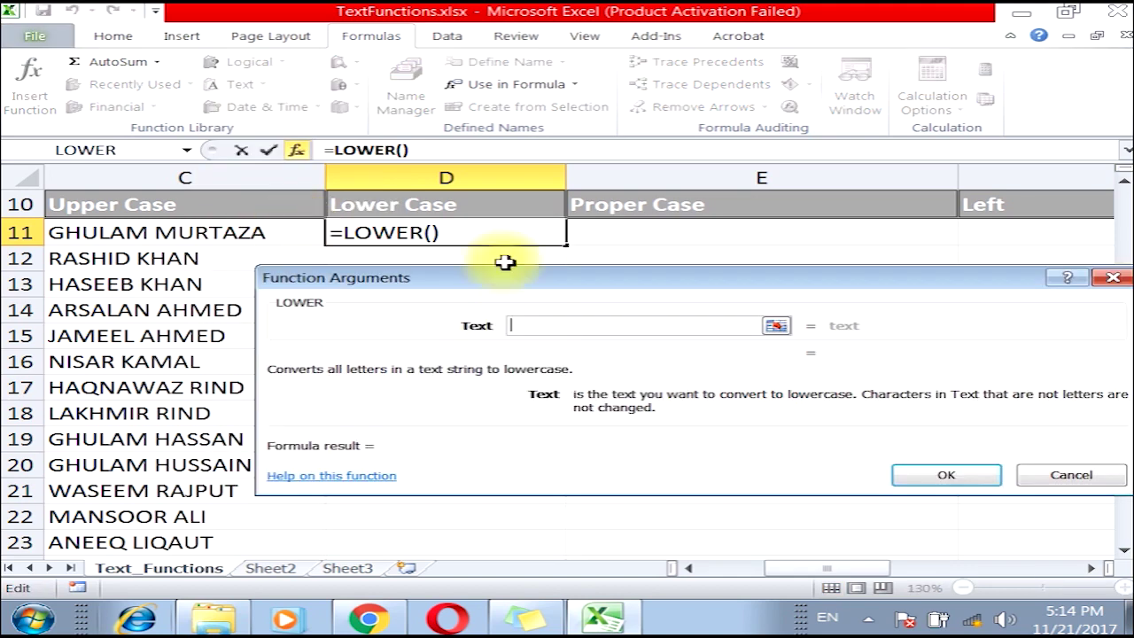
{"action": "left_click", "coordinate": [215, 235]}
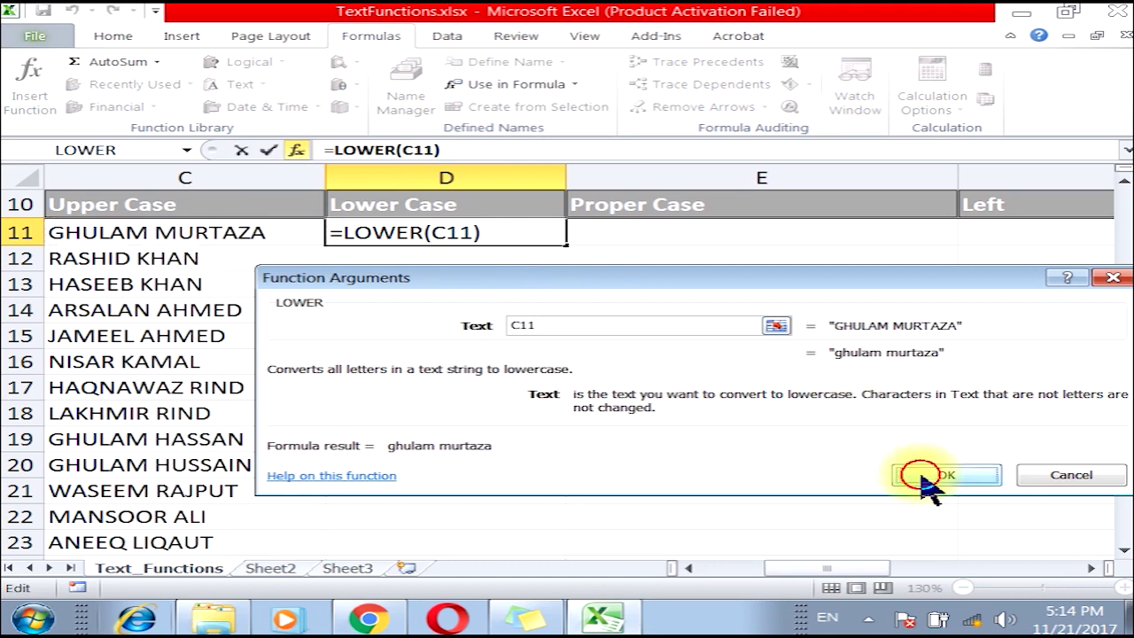
{"action": "left_click", "coordinate": [928, 478]}
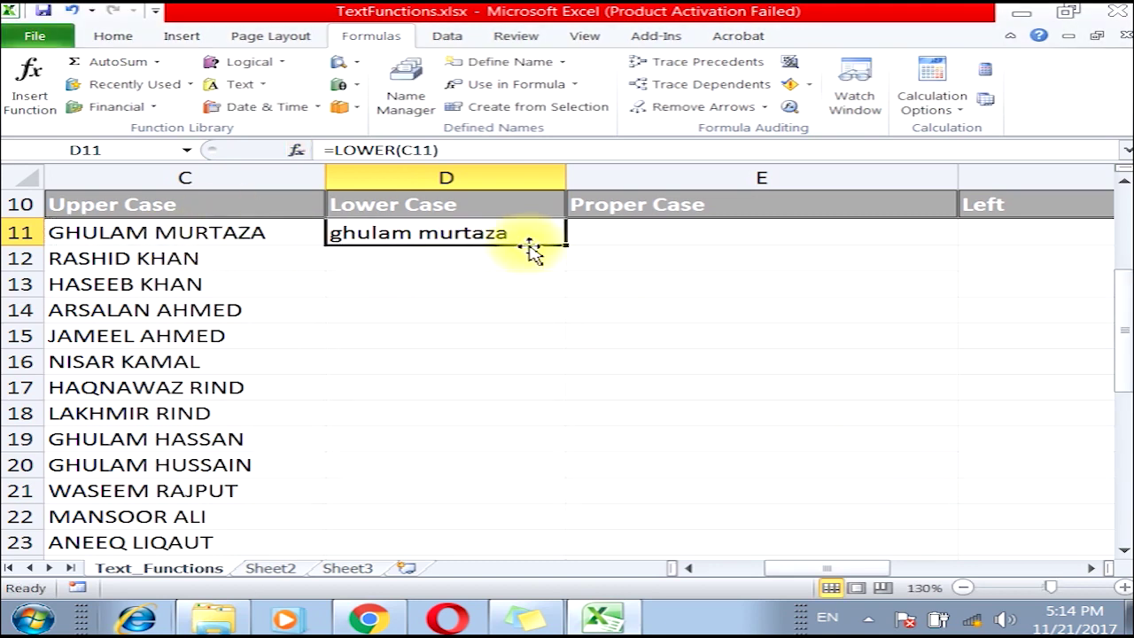
Fill the LOWER formula down to row 40, then select E11.
{"action": "double_click", "coordinate": [567, 245]}
{"action": "scroll", "coordinate": [558, 257], "scroll_direction": "down", "scroll_amount": 6}
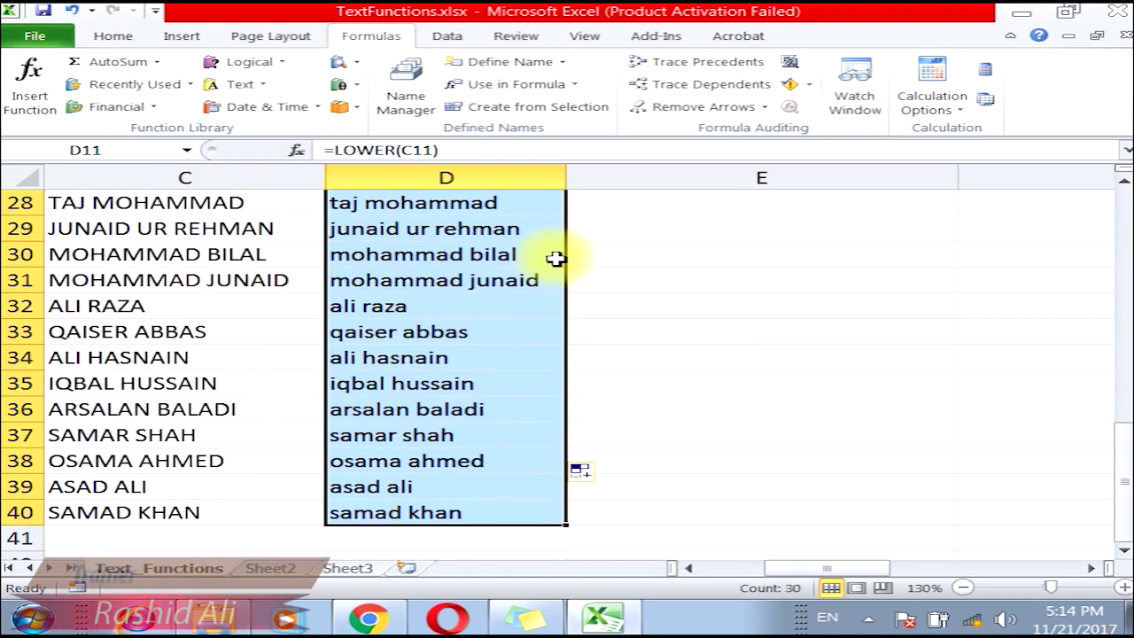
{"action": "scroll", "coordinate": [557, 258], "scroll_direction": "up", "scroll_amount": 5}
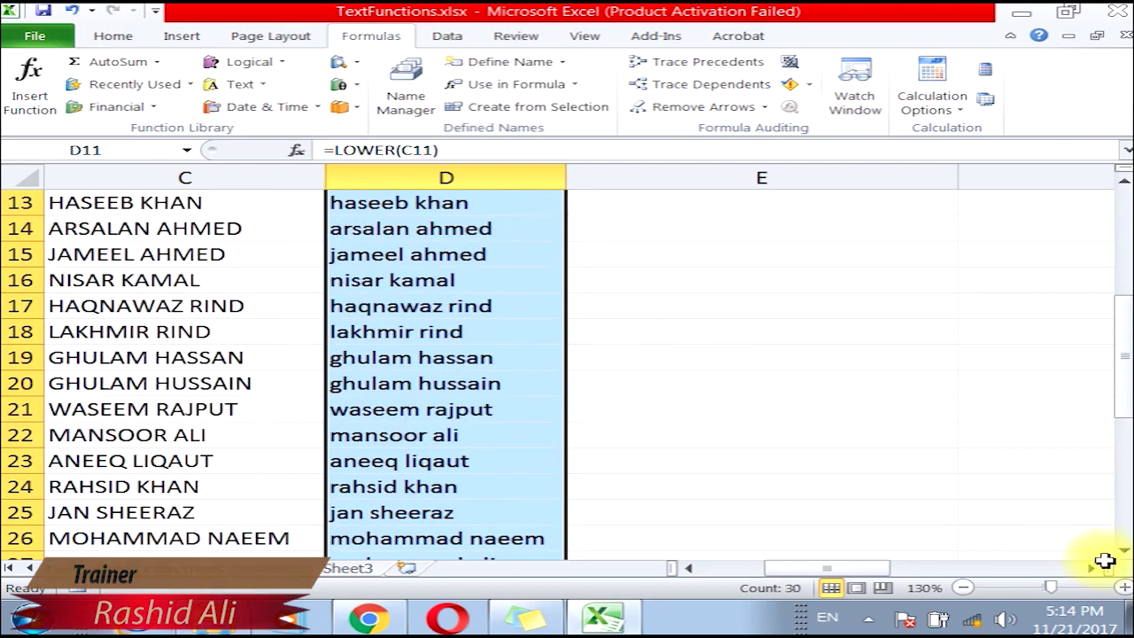
{"action": "left_click", "coordinate": [1094, 567]}
{"action": "scroll", "coordinate": [506, 382], "scroll_direction": "up", "scroll_amount": 2}
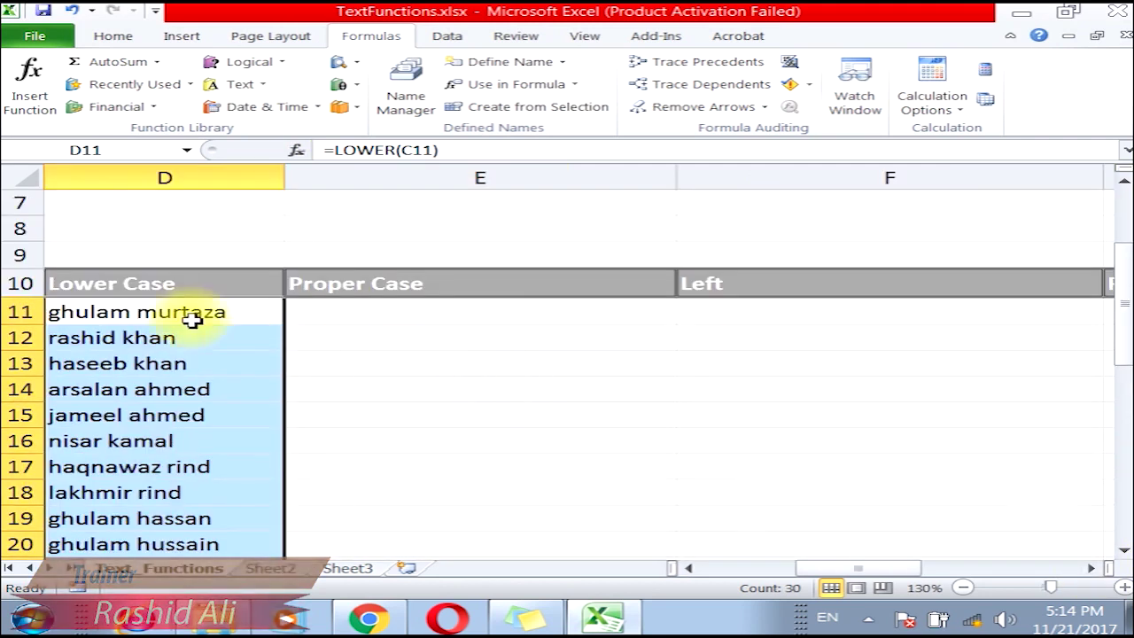
{"action": "left_click", "coordinate": [147, 306]}
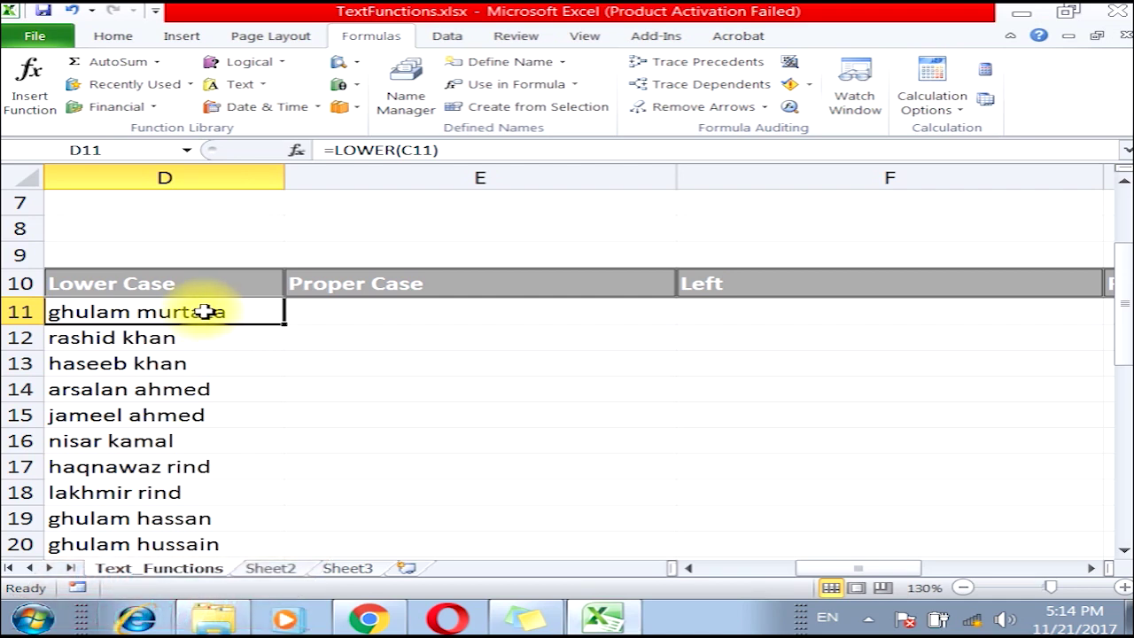
{"action": "left_click", "coordinate": [357, 315]}
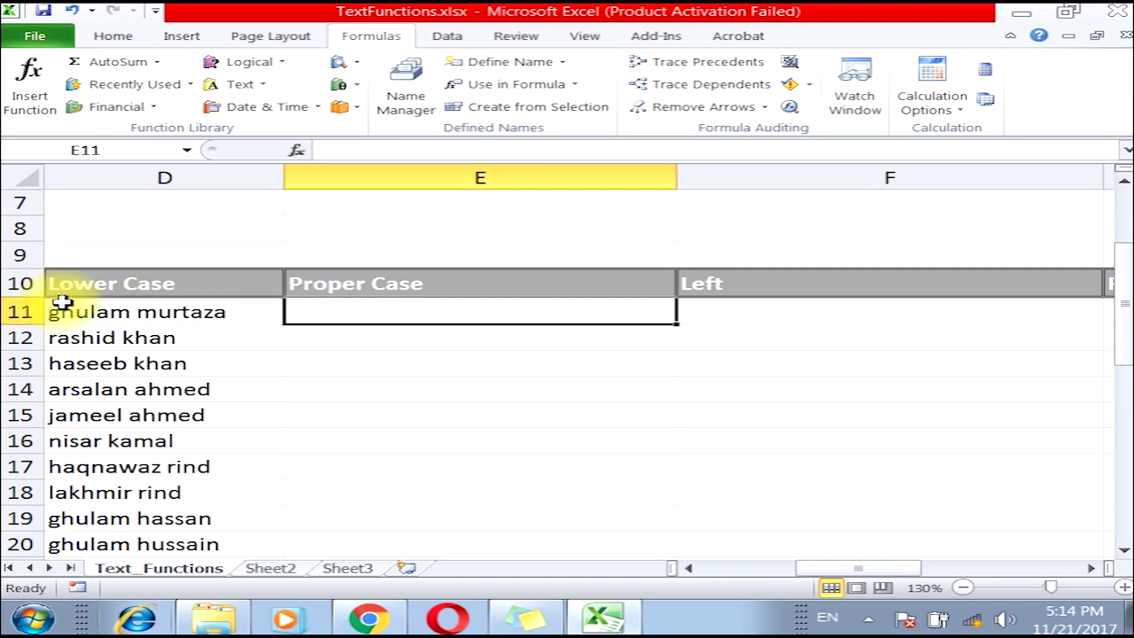
Enter =PROPER(D11) in E11 and fill it down through row 40.
{"action": "left_click", "coordinate": [241, 84]}
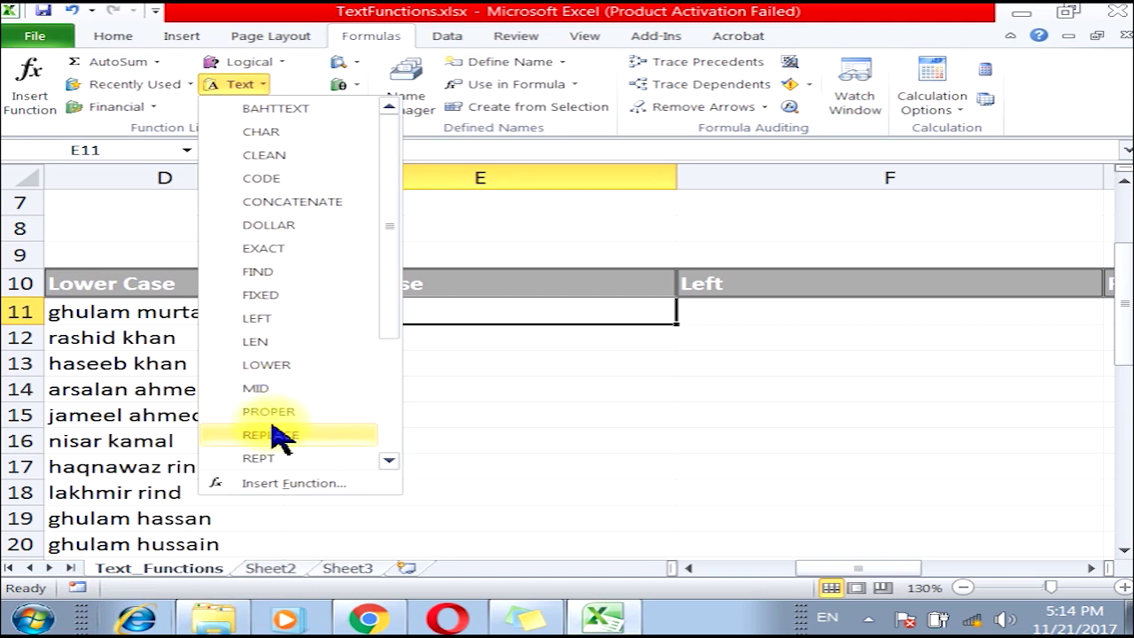
{"action": "left_click", "coordinate": [271, 412]}
{"action": "left_click_drag", "start_coordinate": [525, 289], "coordinate": [479, 51]}
{"action": "left_click", "coordinate": [133, 319]}
{"action": "left_click", "coordinate": [918, 241]}
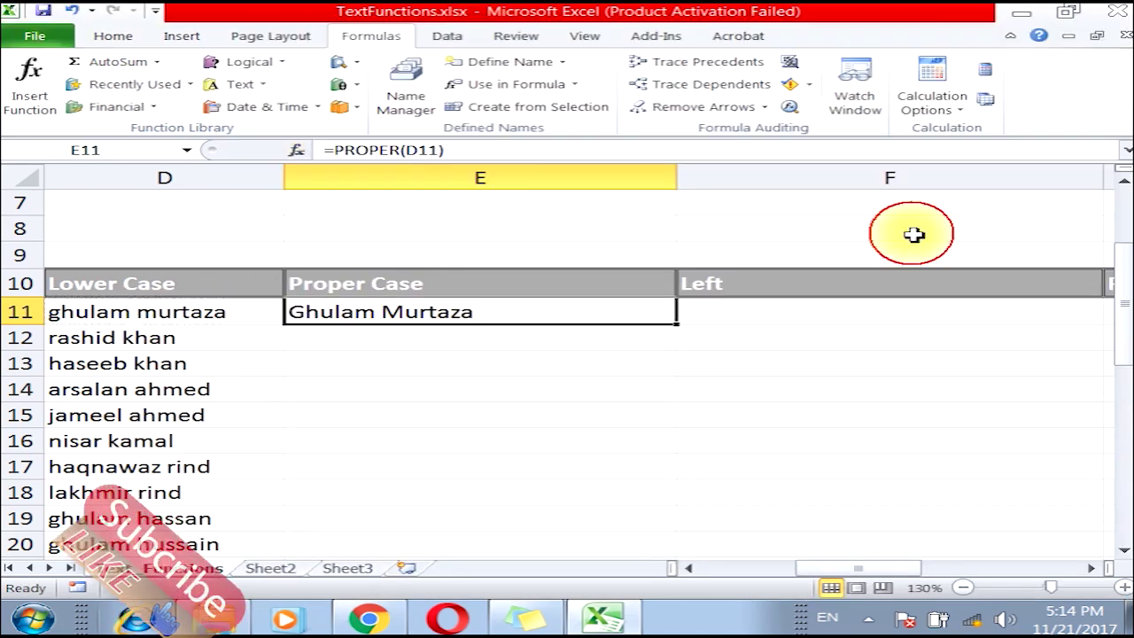
{"action": "double_click", "coordinate": [679, 325]}
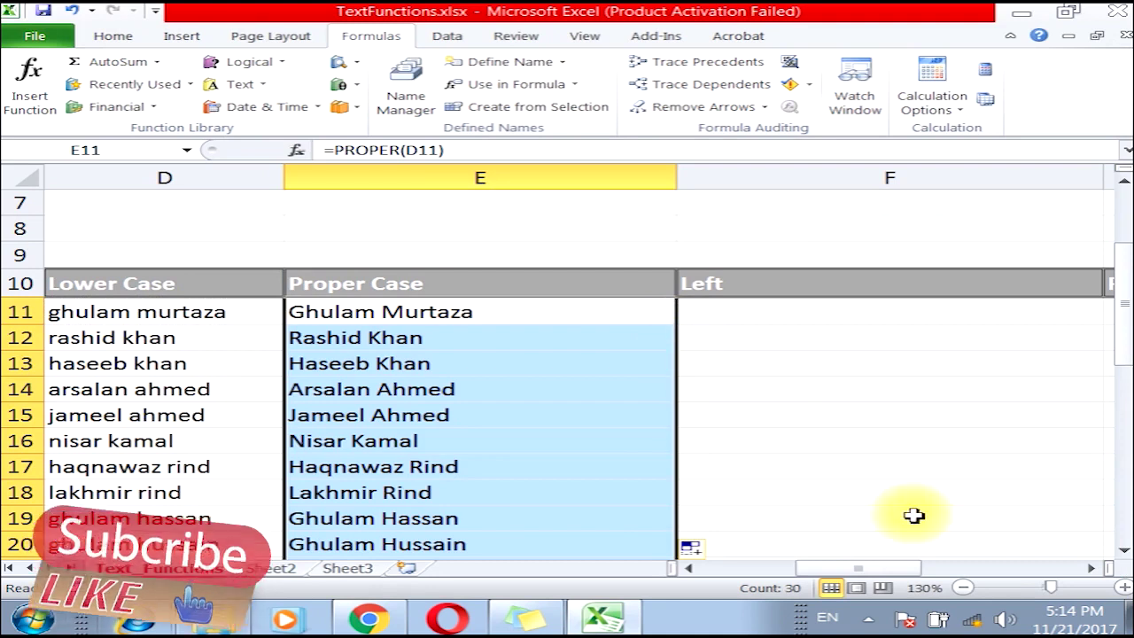
{"action": "left_click", "coordinate": [1091, 567]}
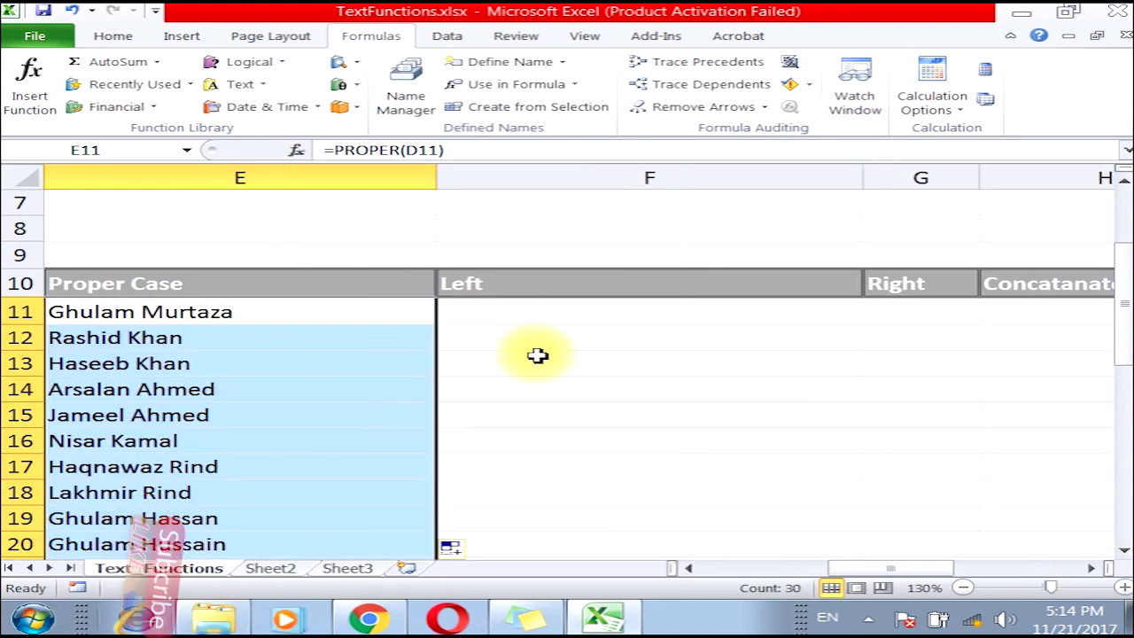
{"action": "left_click", "coordinate": [539, 313]}
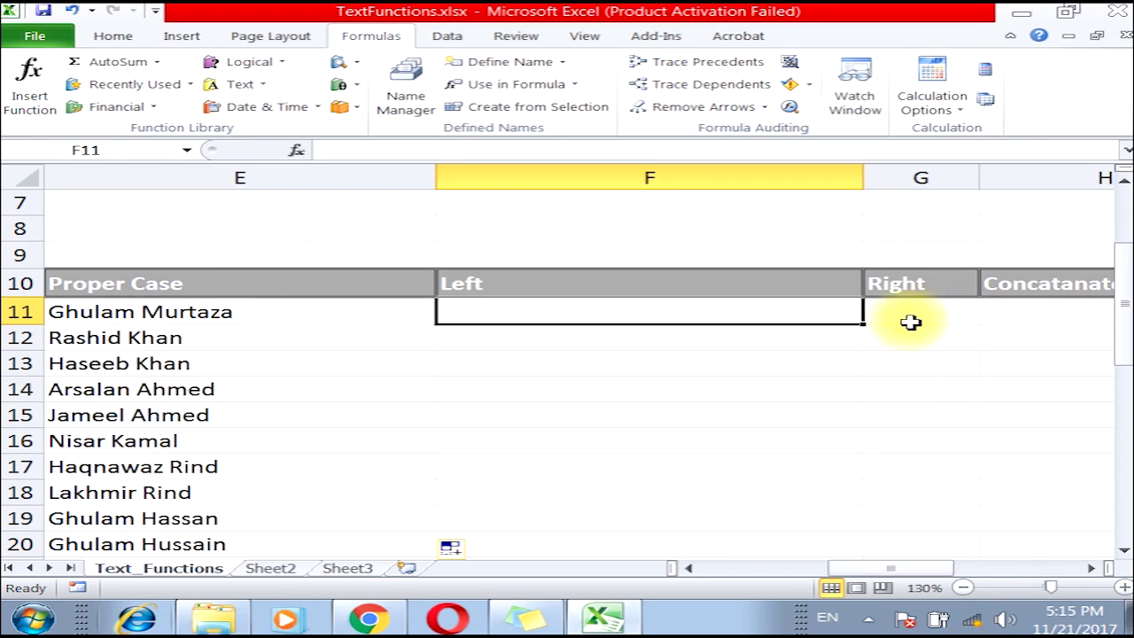
Inspect =PROPER(D11) in E11, then select the Proper Case range E11:E40.
{"action": "double_click", "coordinate": [122, 312]}
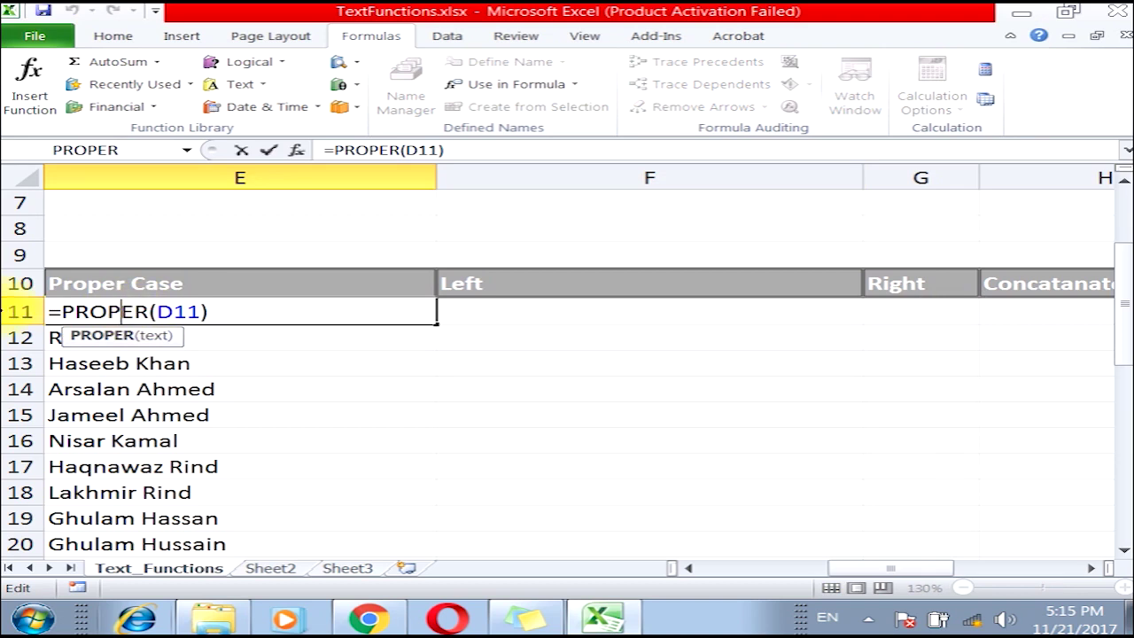
{"action": "key", "text": "Escape"}
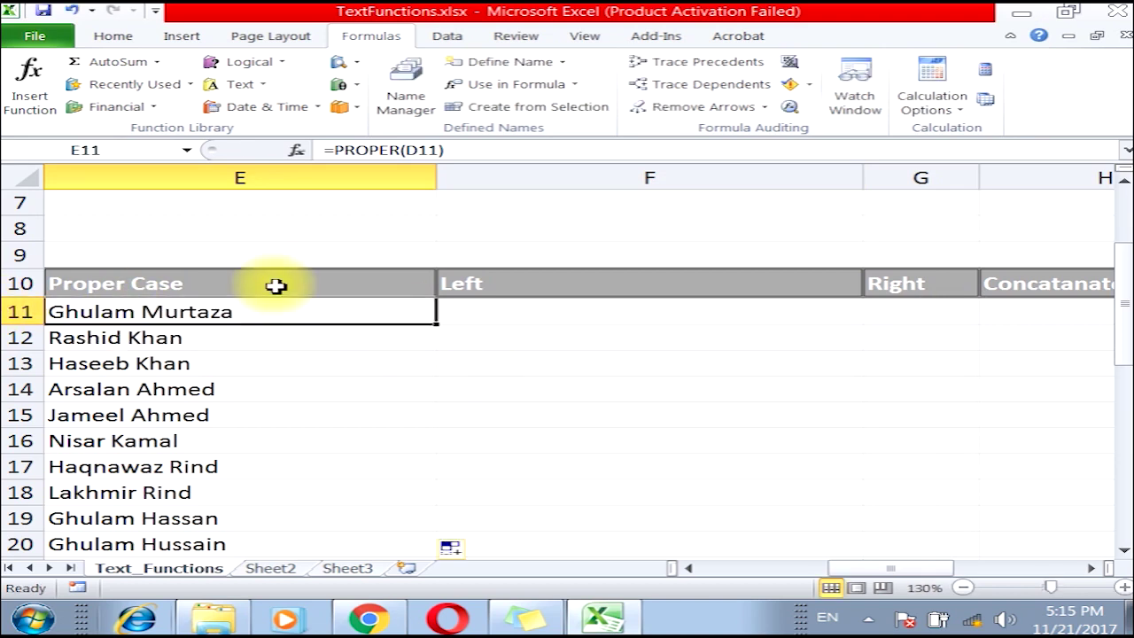
{"action": "left_click_drag", "start_coordinate": [203, 319], "coordinate": [172, 435]}
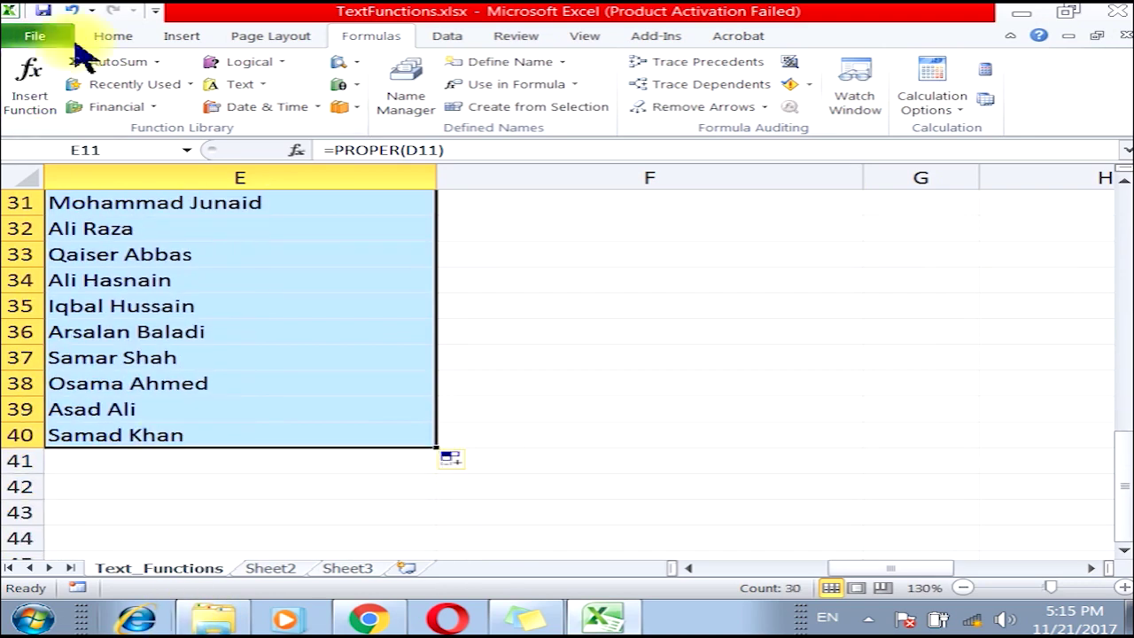
Paste the copied Proper Case names back over E11:E40 as values.
{"action": "left_click", "coordinate": [112, 35]}
{"action": "left_click", "coordinate": [71, 84]}
{"action": "left_click", "coordinate": [28, 106]}
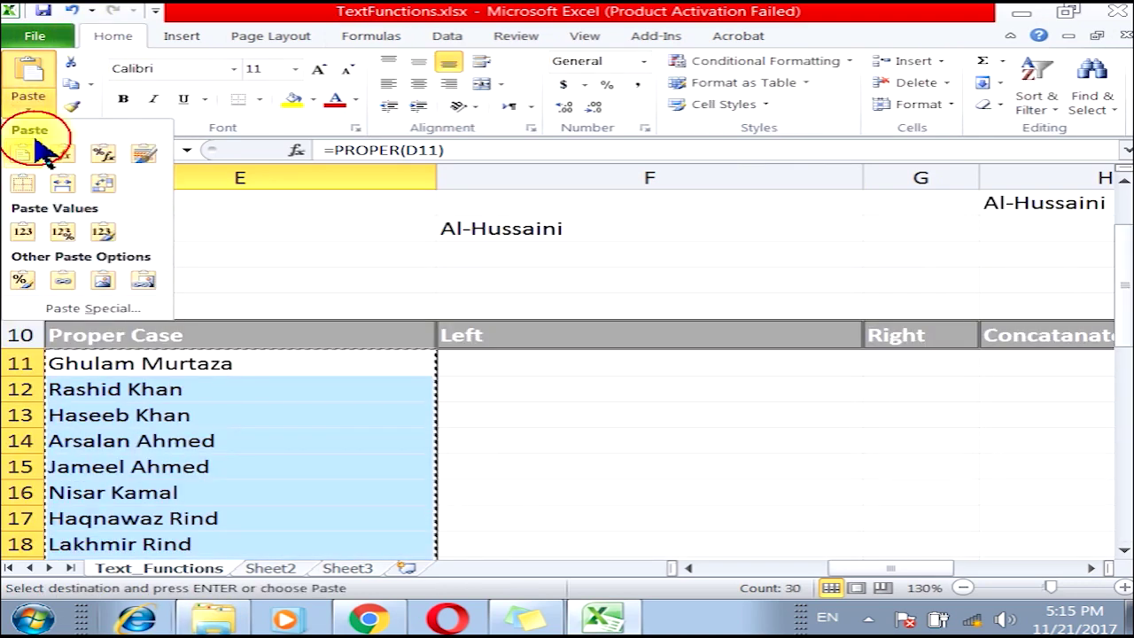
{"action": "left_click", "coordinate": [24, 233]}
{"action": "left_click", "coordinate": [258, 364]}
{"action": "key", "text": "Escape"}
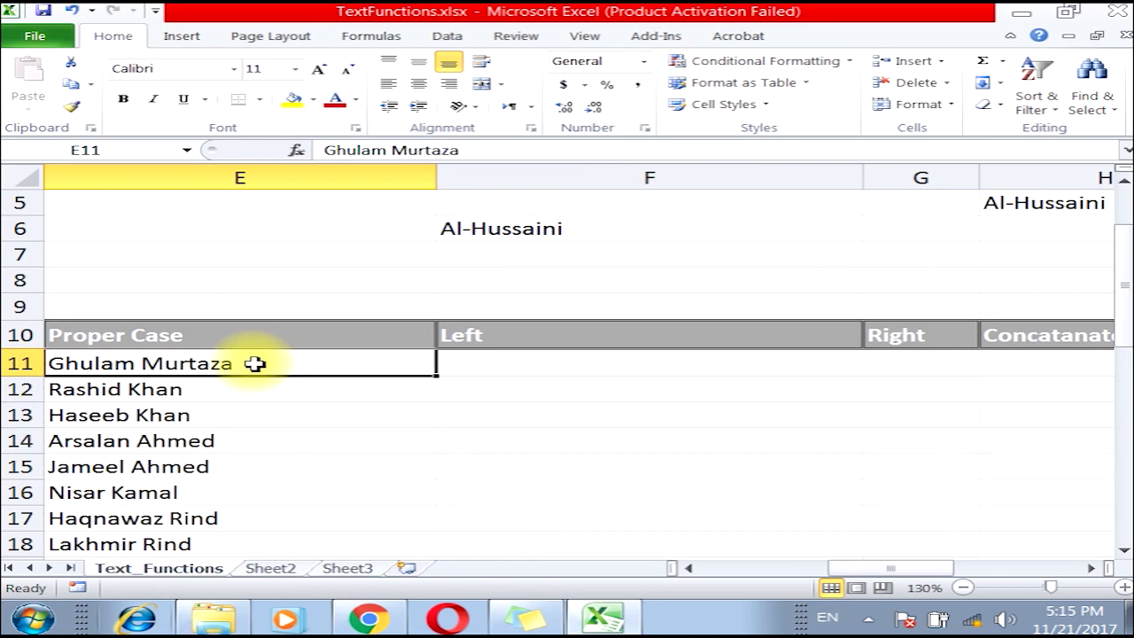
{"action": "double_click", "coordinate": [127, 362]}
{"action": "left_click_drag", "start_coordinate": [134, 364], "coordinate": [54, 363]}
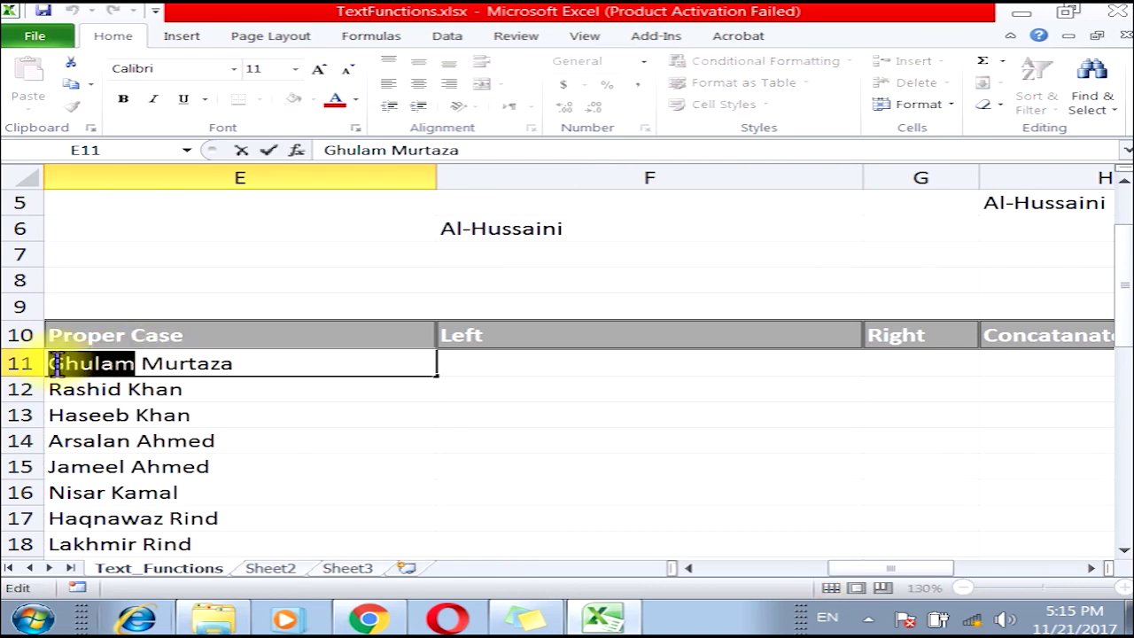
{"action": "right_click", "coordinate": [62, 365]}
{"action": "left_click", "coordinate": [111, 303]}
{"action": "left_click", "coordinate": [495, 364]}
{"action": "right_click", "coordinate": [498, 363]}
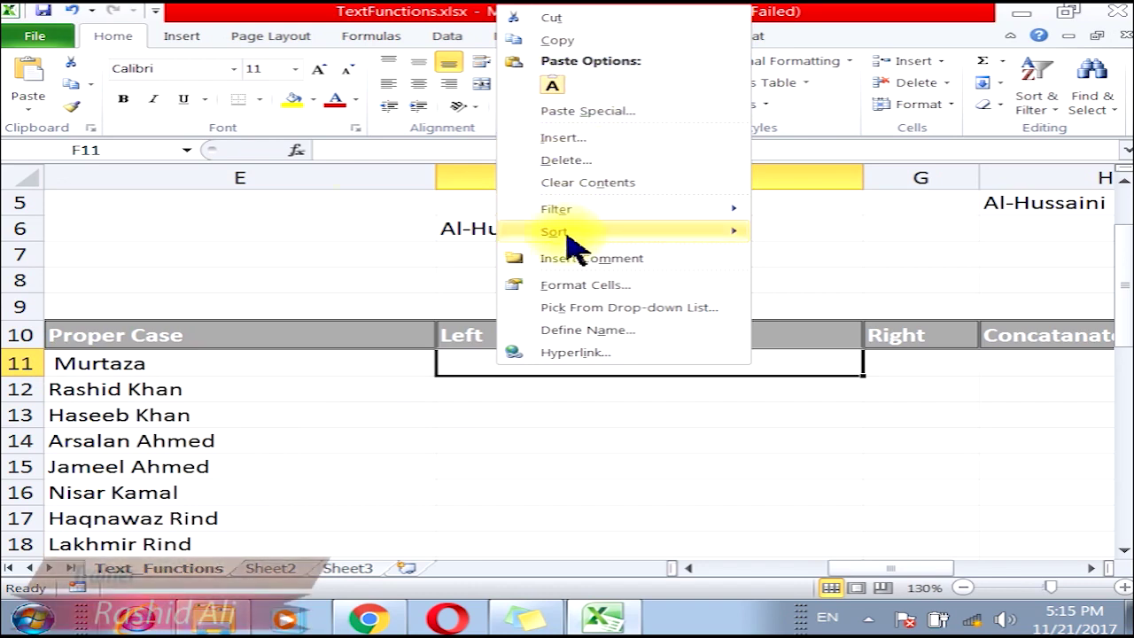
{"action": "left_click", "coordinate": [27, 78]}
{"action": "left_click", "coordinate": [53, 359]}
{"action": "double_click", "coordinate": [160, 362]}
{"action": "left_click_drag", "start_coordinate": [160, 363], "coordinate": [51, 363]}
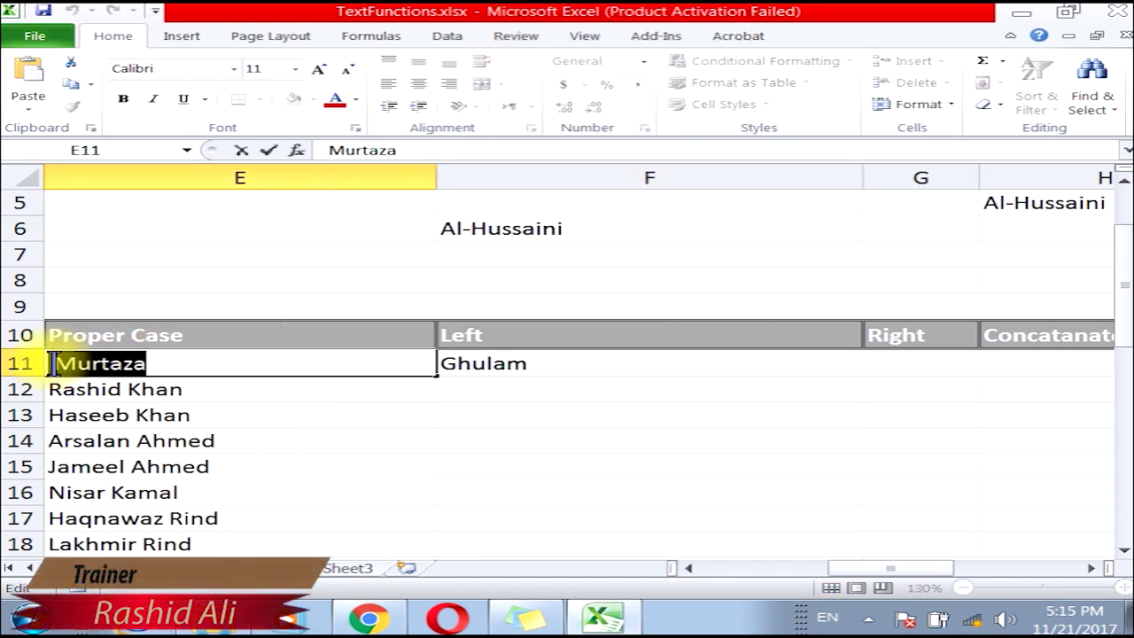
{"action": "left_click", "coordinate": [71, 63]}
{"action": "left_click", "coordinate": [872, 360]}
{"action": "left_click", "coordinate": [30, 75]}
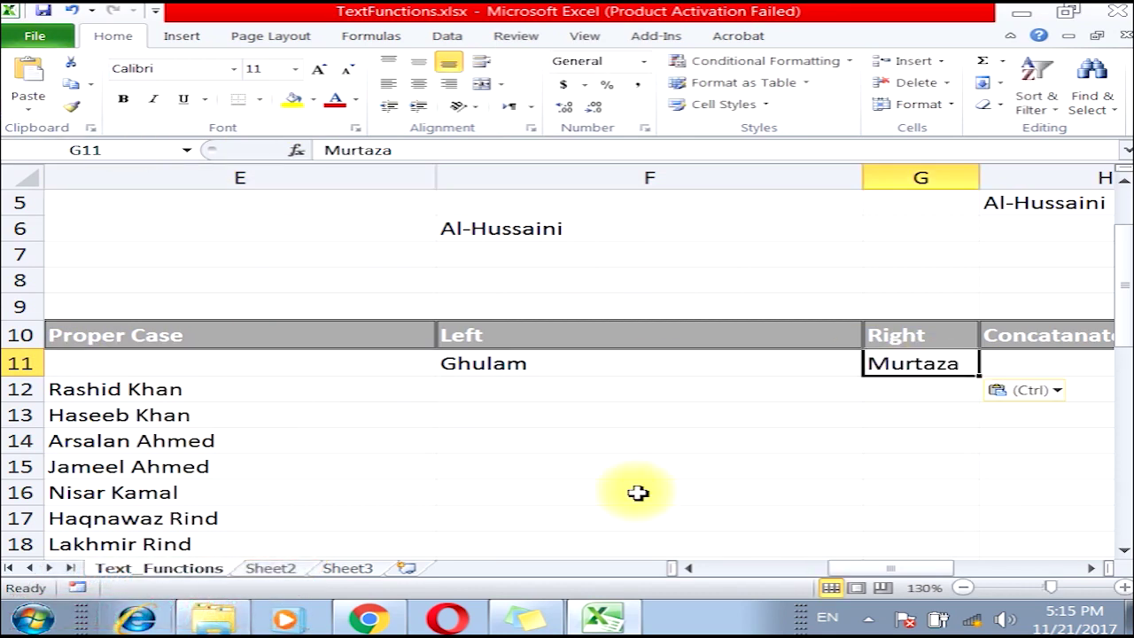
{"action": "left_click", "coordinate": [71, 10]}
{"action": "left_click", "coordinate": [71, 10]}
{"action": "left_click", "coordinate": [71, 10]}
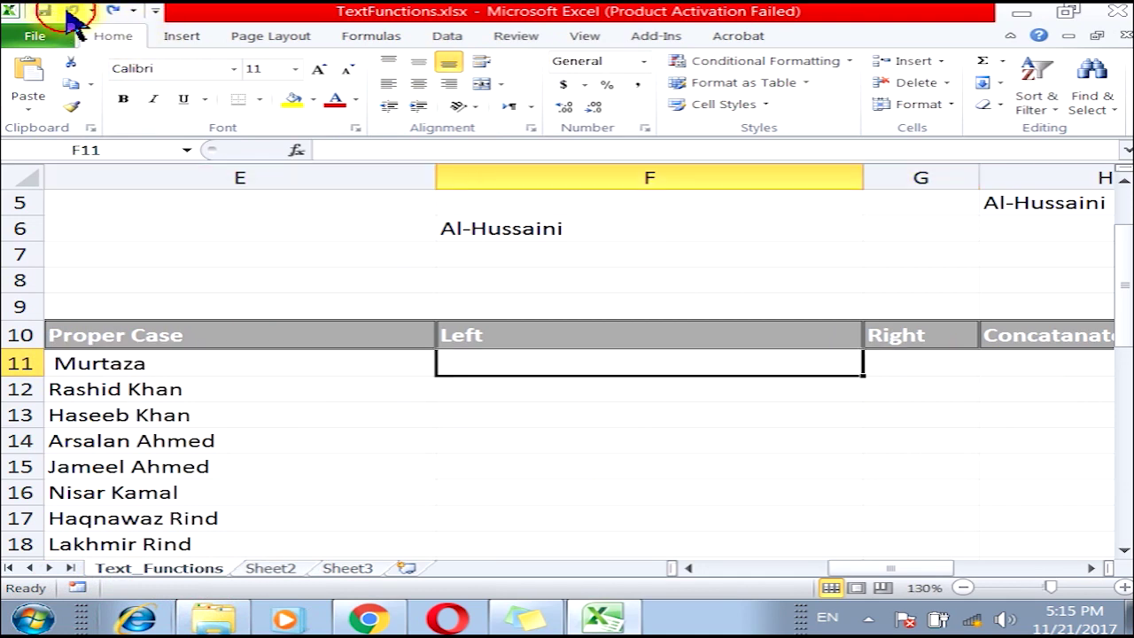
{"action": "left_click", "coordinate": [71, 10]}
{"action": "left_click", "coordinate": [501, 360]}
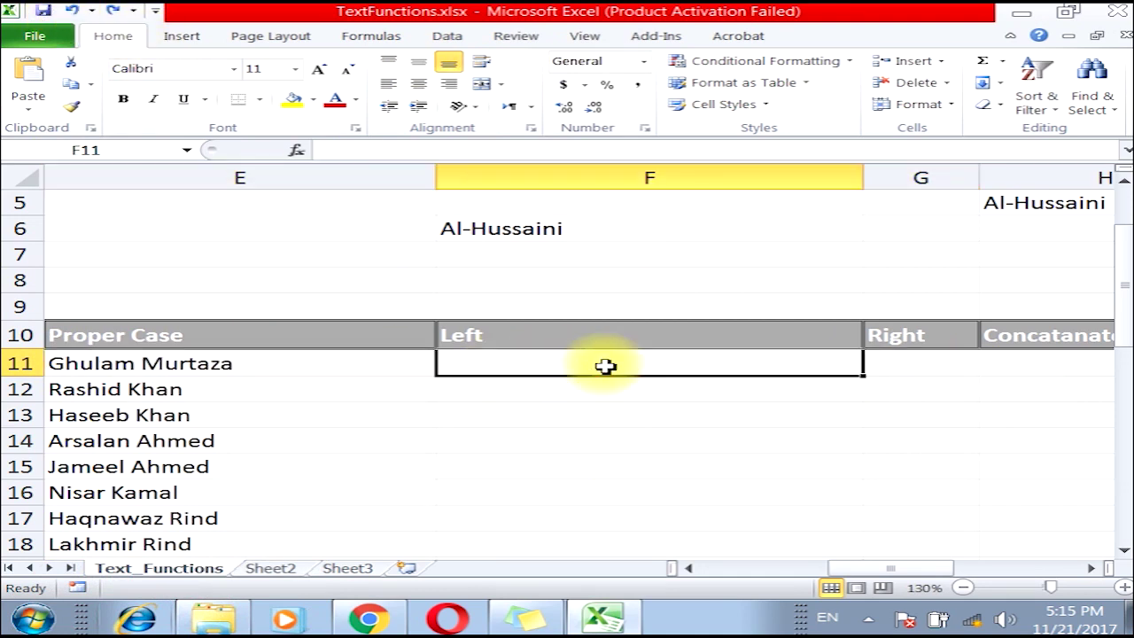
{"action": "left_click", "coordinate": [359, 37]}
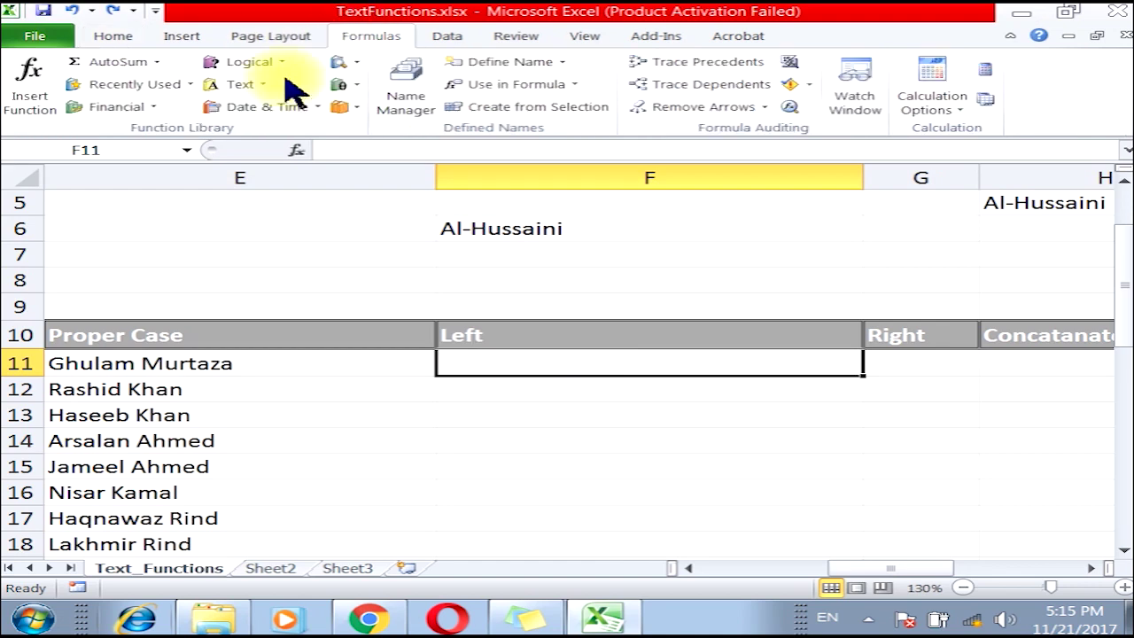
Enter =LEFT(E11,7) in F11 so it displays Ghulam.
{"action": "left_click", "coordinate": [241, 84]}
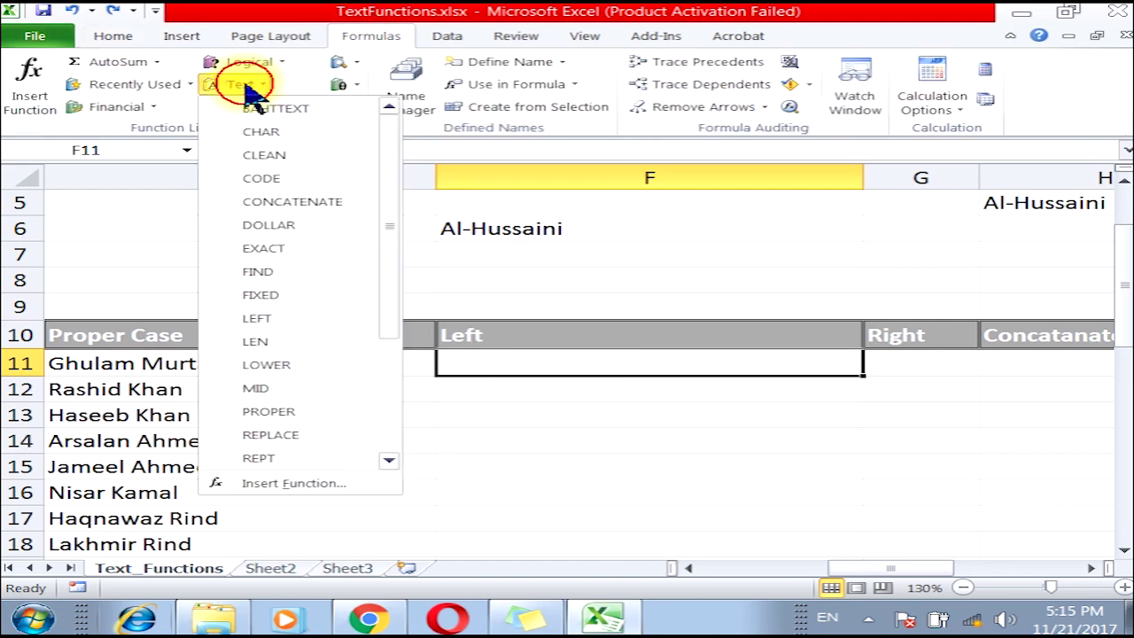
{"action": "left_click", "coordinate": [253, 320]}
{"action": "left_click_drag", "start_coordinate": [542, 14], "coordinate": [556, 12]}
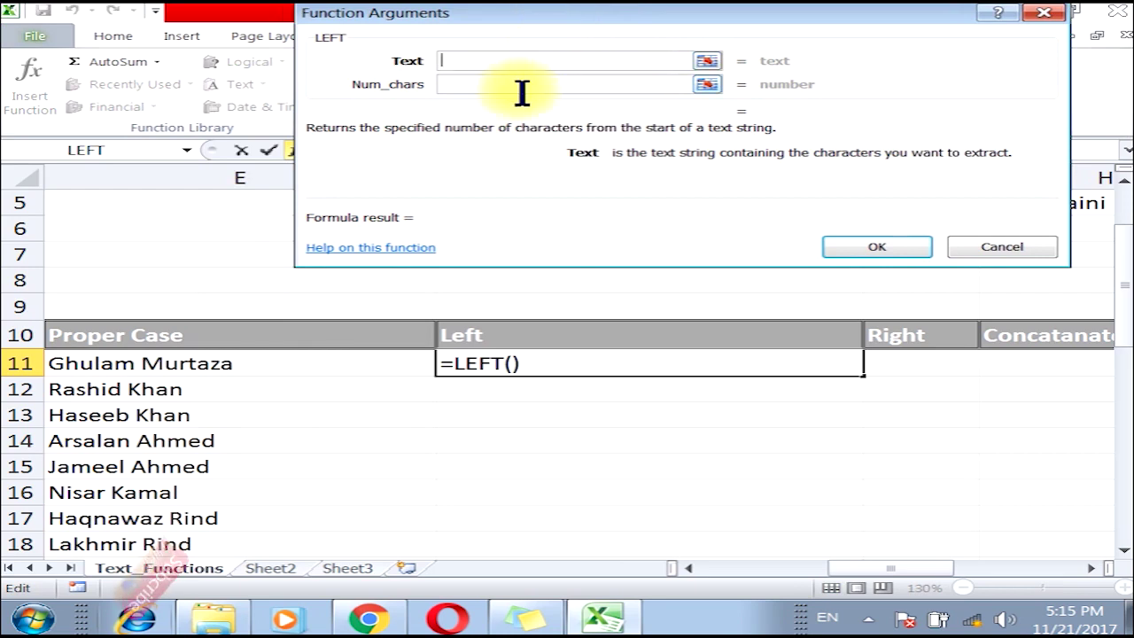
{"action": "left_click", "coordinate": [246, 354]}
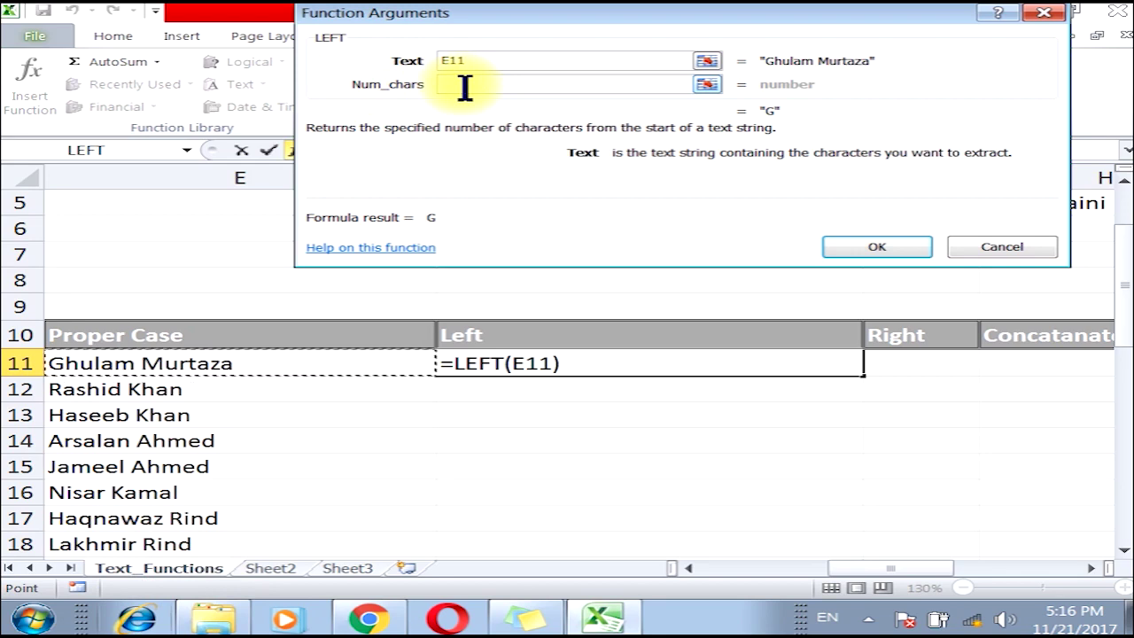
{"action": "left_click", "coordinate": [464, 86]}
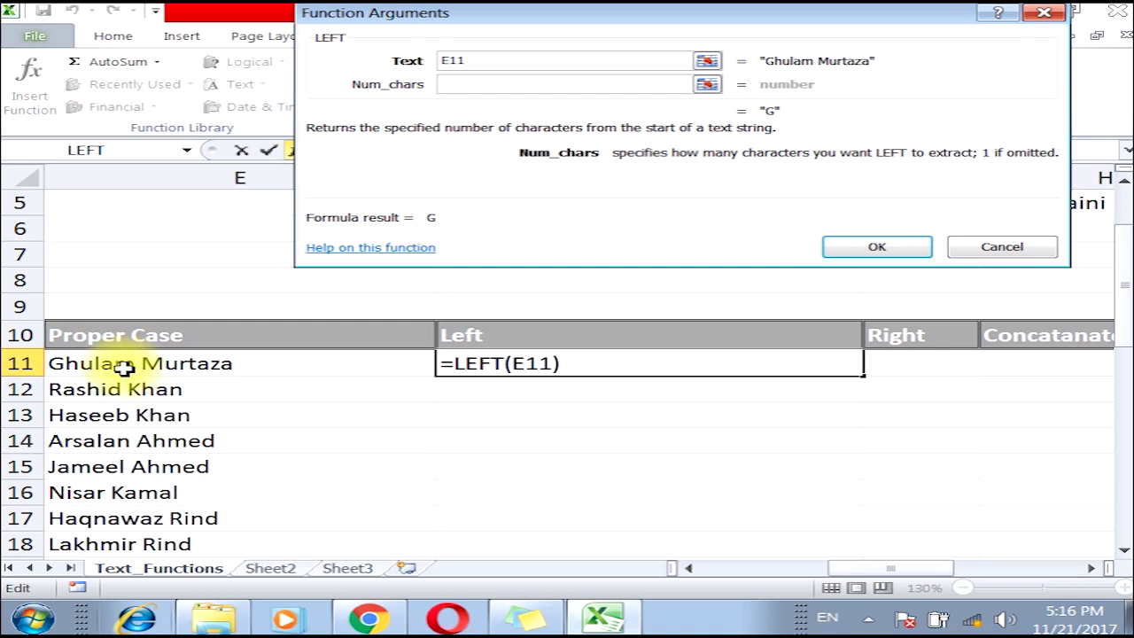
{"action": "left_click", "coordinate": [491, 86]}
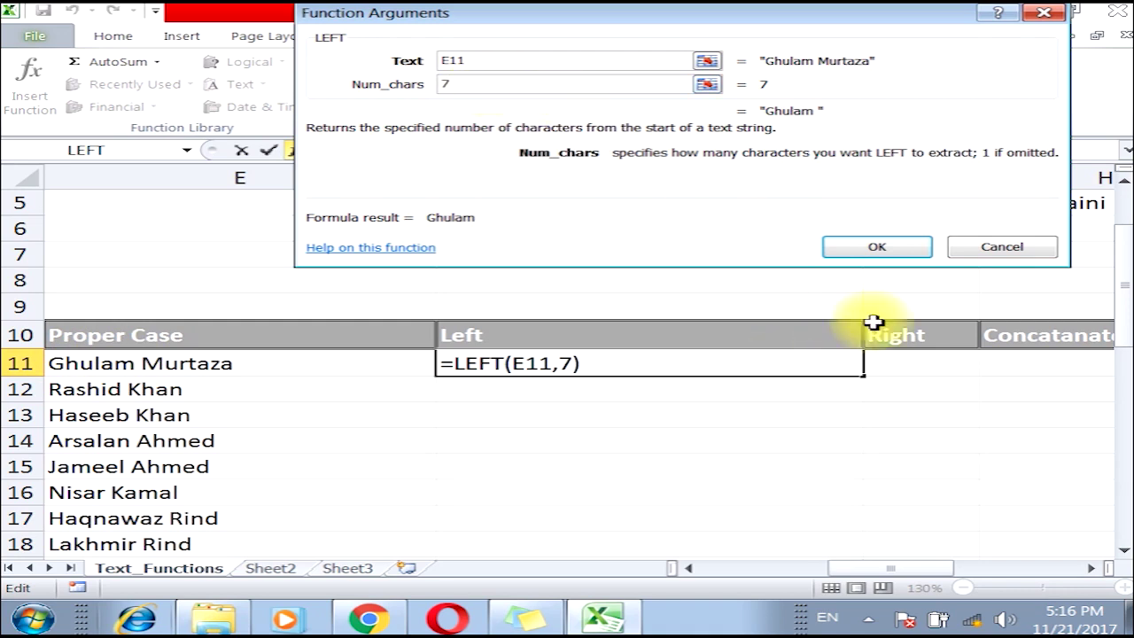
{"action": "left_click", "coordinate": [496, 58]}
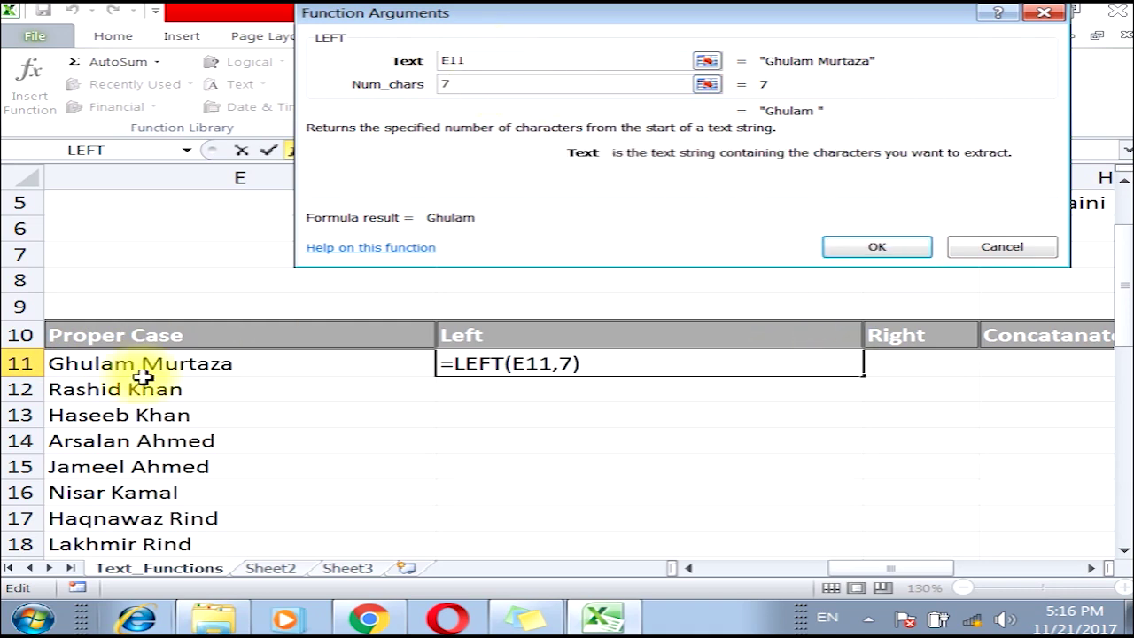
{"action": "left_click", "coordinate": [463, 83]}
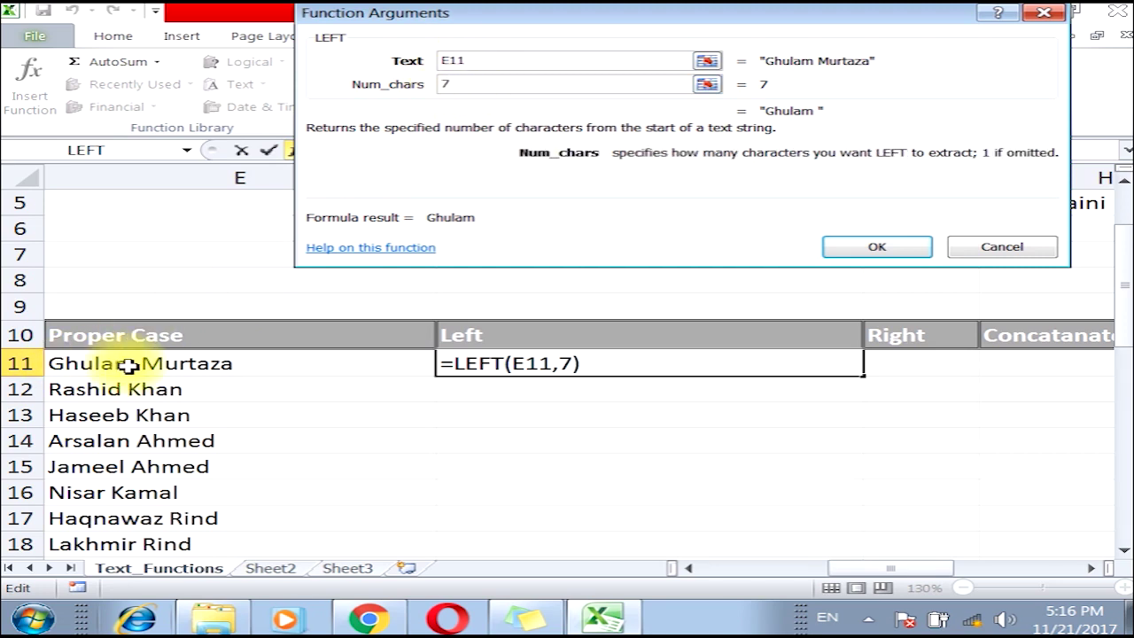
{"action": "left_click", "coordinate": [861, 248]}
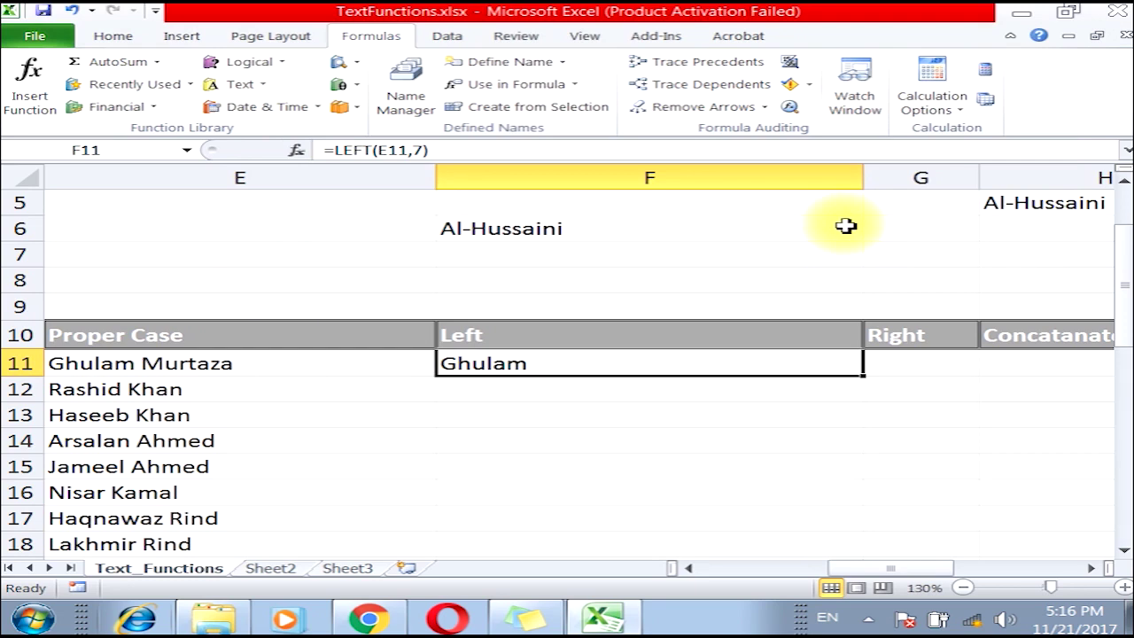
Copy the LEFT formula down the Left column and review the resulting first names.
{"action": "double_click", "coordinate": [868, 381]}
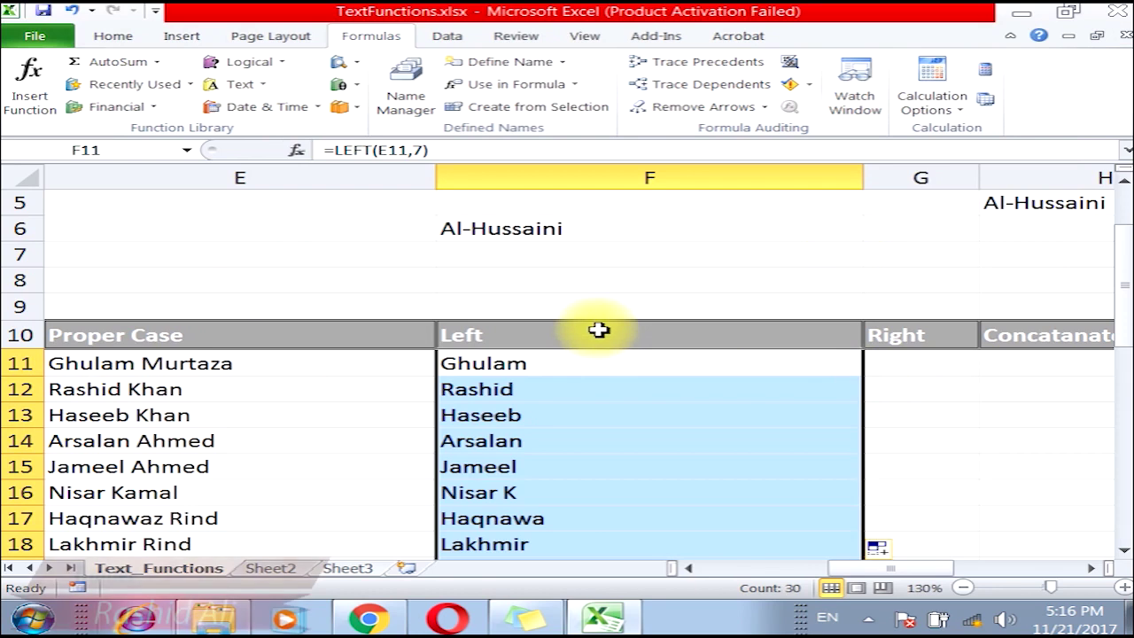
{"action": "left_click_drag", "start_coordinate": [493, 368], "coordinate": [496, 464]}
{"action": "scroll", "coordinate": [491, 460], "scroll_direction": "down", "scroll_amount": 1}
{"action": "scroll", "coordinate": [491, 461], "scroll_direction": "down", "scroll_amount": 1}
{"action": "left_click", "coordinate": [463, 363]}
{"action": "left_click", "coordinate": [503, 341]}
{"action": "left_click_drag", "start_coordinate": [503, 341], "coordinate": [503, 442]}
{"action": "left_click", "coordinate": [511, 362]}
{"action": "scroll", "coordinate": [505, 439], "scroll_direction": "down", "scroll_amount": 2}
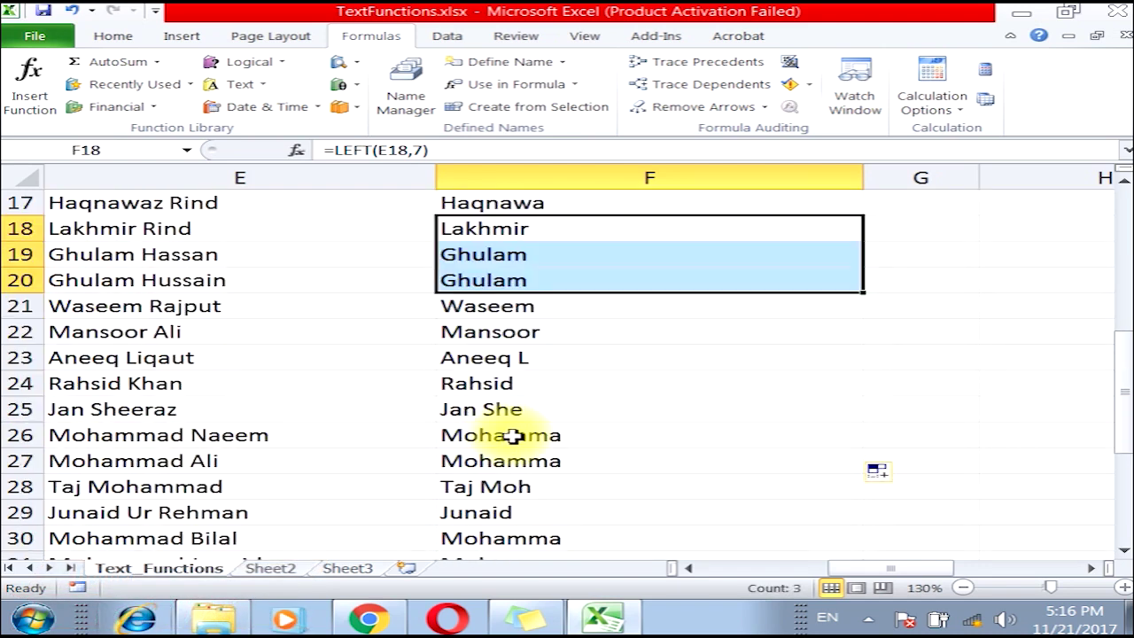
{"action": "left_click_drag", "start_coordinate": [519, 384], "coordinate": [523, 461]}
{"action": "scroll", "coordinate": [525, 486], "scroll_direction": "down", "scroll_amount": 2}
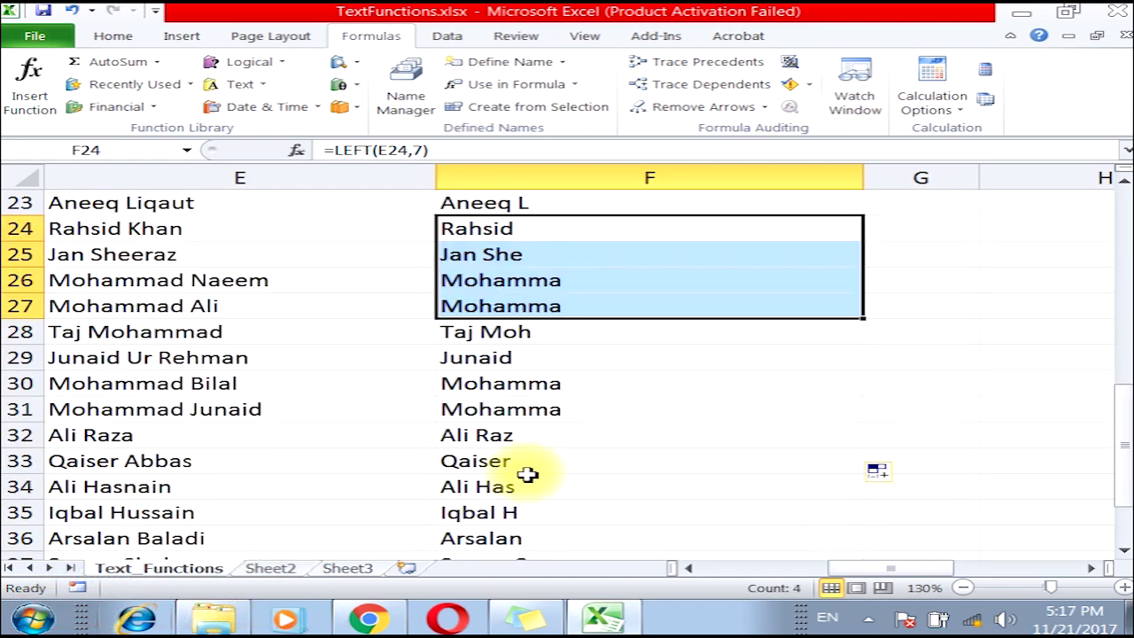
{"action": "scroll", "coordinate": [528, 462], "scroll_direction": "down", "scroll_amount": 3}
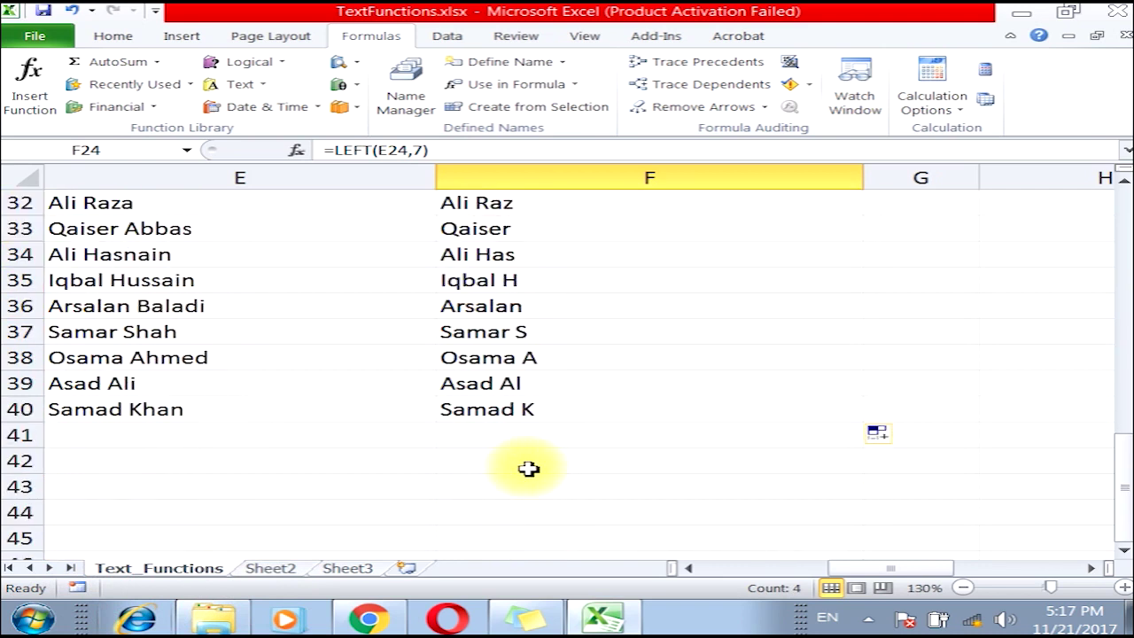
{"action": "scroll", "coordinate": [529, 462], "scroll_direction": "up", "scroll_amount": 1}
{"action": "scroll", "coordinate": [529, 453], "scroll_direction": "up", "scroll_amount": 4}
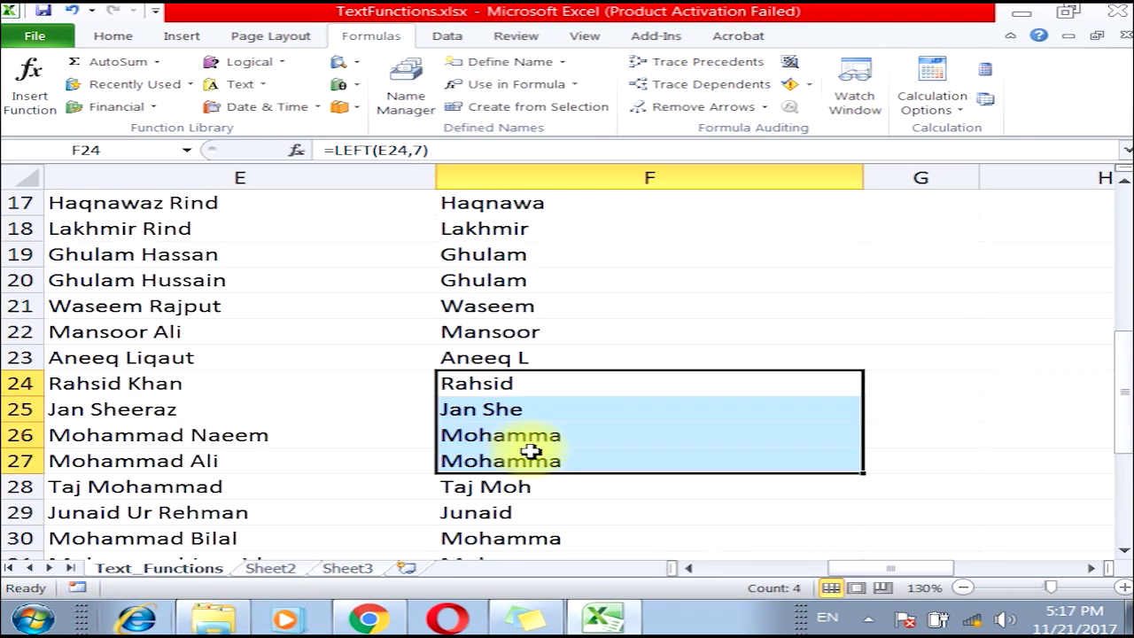
{"action": "scroll", "coordinate": [528, 448], "scroll_direction": "up", "scroll_amount": 1}
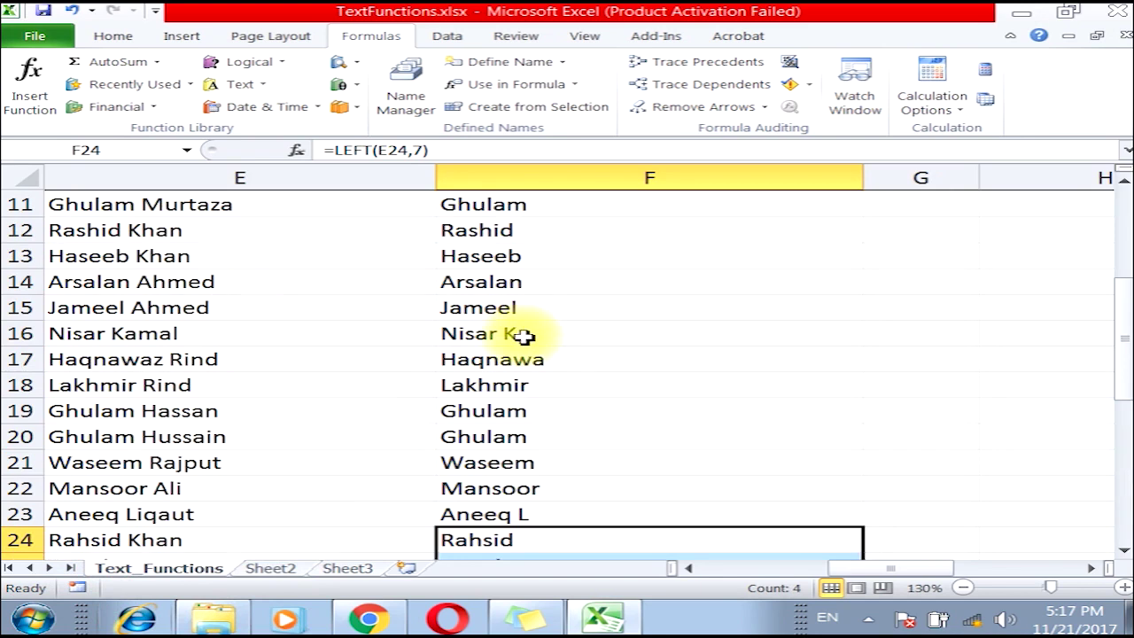
Change F16 to =LEFT(E16,6) and F17 to =LEFT(E17,8) so both show full first names.
{"action": "left_click", "coordinate": [519, 337]}
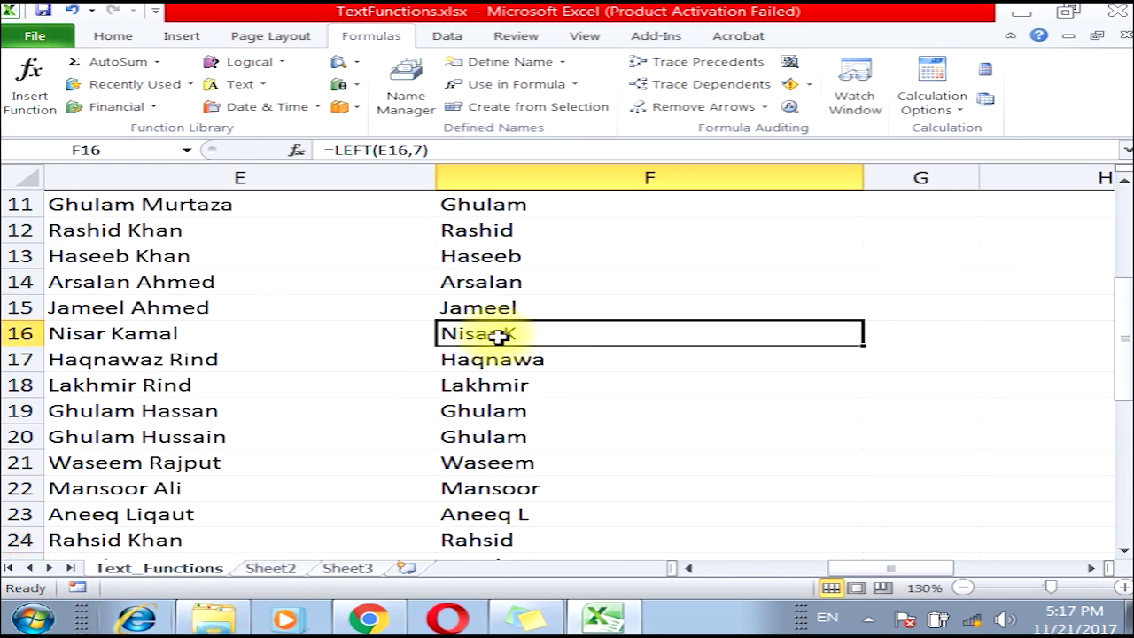
{"action": "left_click", "coordinate": [425, 151]}
{"action": "key", "text": "BackSpace"}
{"action": "type", "text": "6"}
{"action": "key", "text": "Return"}
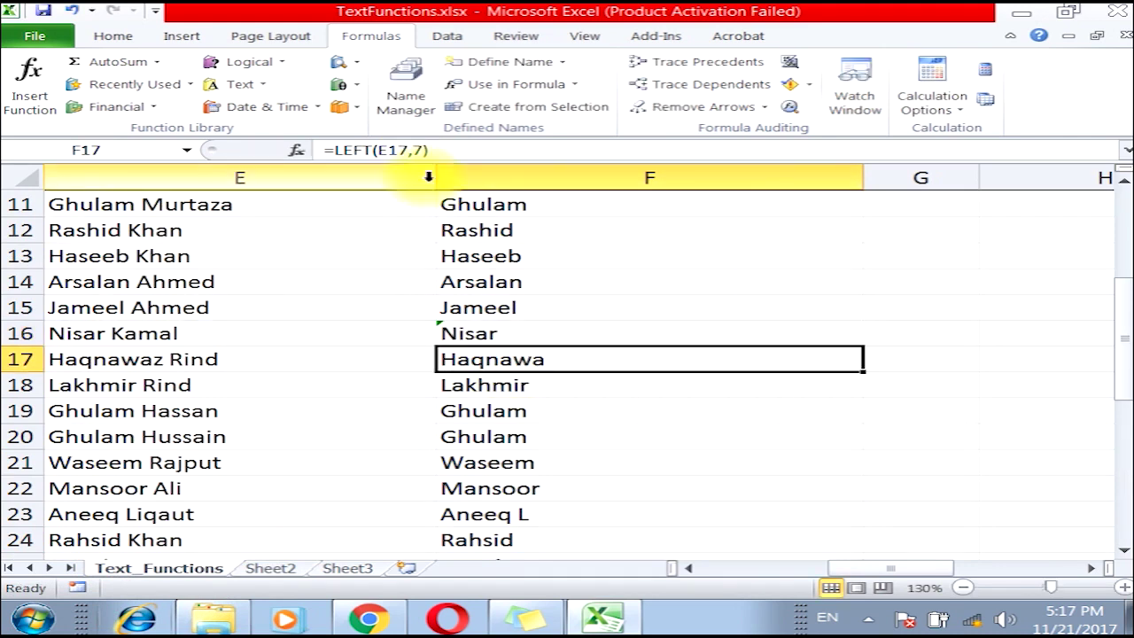
{"action": "left_click", "coordinate": [423, 151]}
{"action": "key", "text": "BackSpace"}
{"action": "type", "text": "8"}
{"action": "key", "text": "Return"}
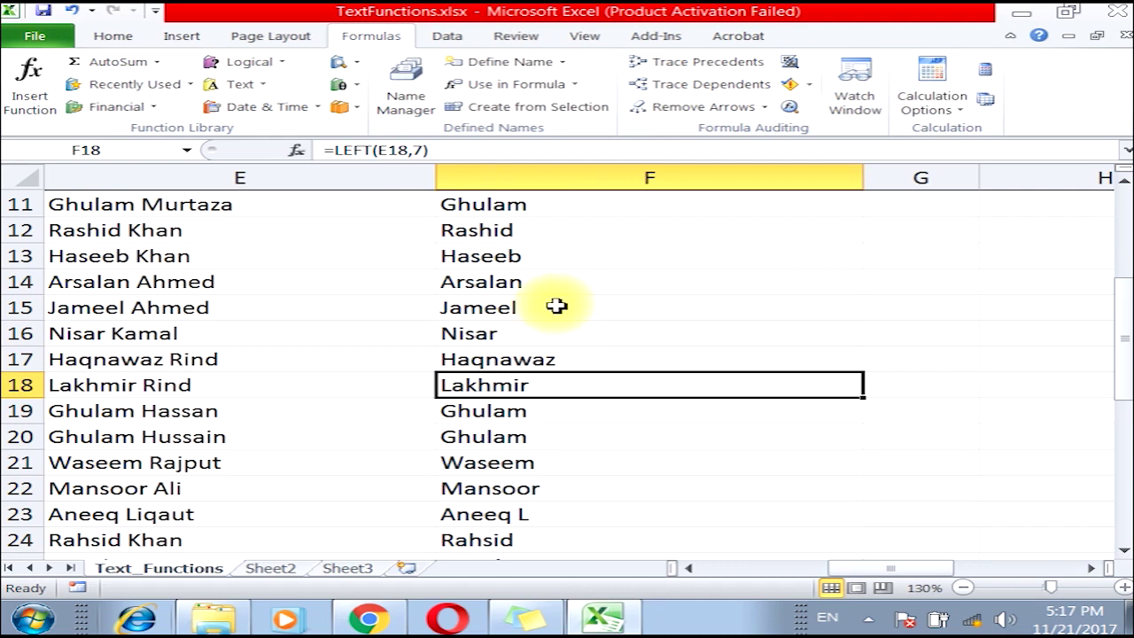
Select G11 for the Right result and bring up the Text functions list.
{"action": "scroll", "coordinate": [557, 306], "scroll_direction": "up", "scroll_amount": 1}
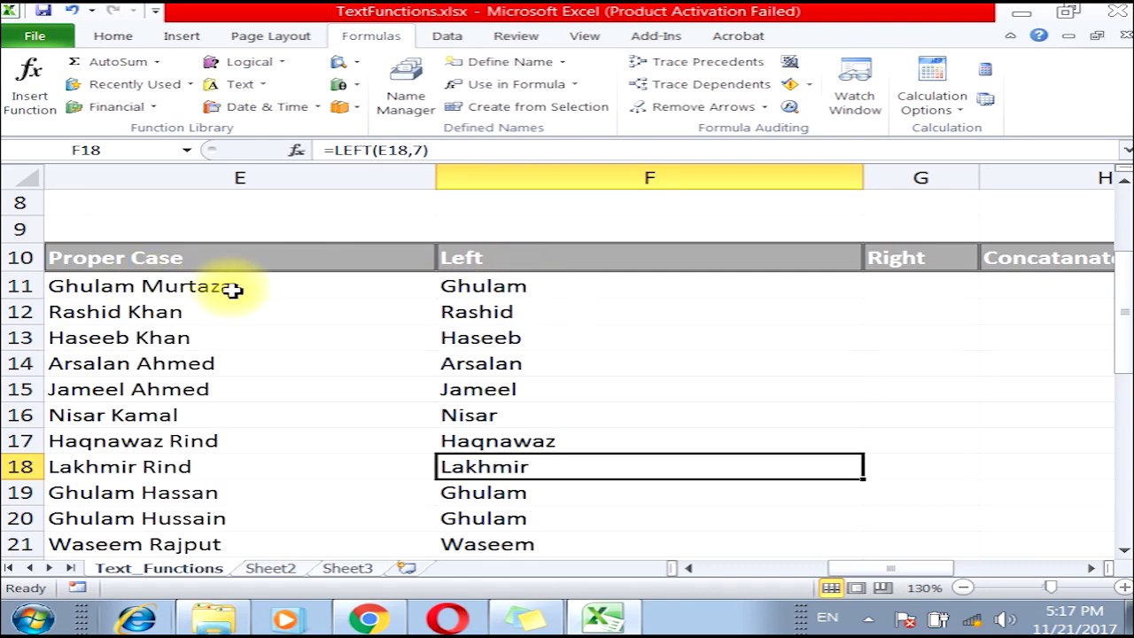
{"action": "left_click", "coordinate": [871, 294]}
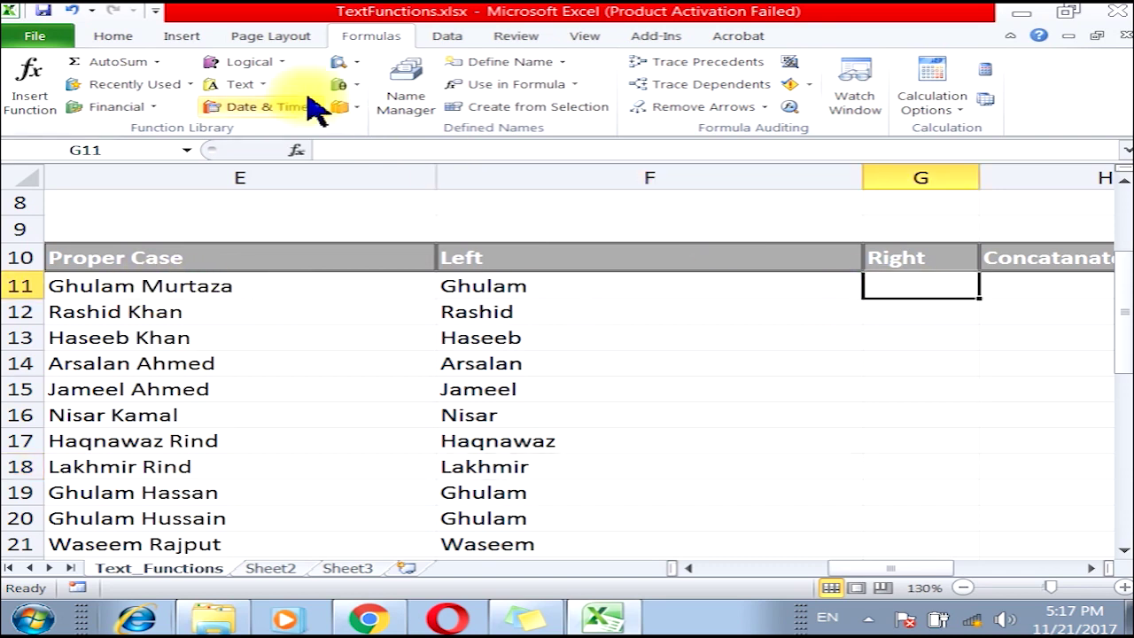
{"action": "left_click", "coordinate": [262, 85]}
Enter =RIGHT(E11,6) in G11 and fill it down the Right column.
{"action": "scroll", "coordinate": [332, 456], "scroll_direction": "down", "scroll_amount": 3}
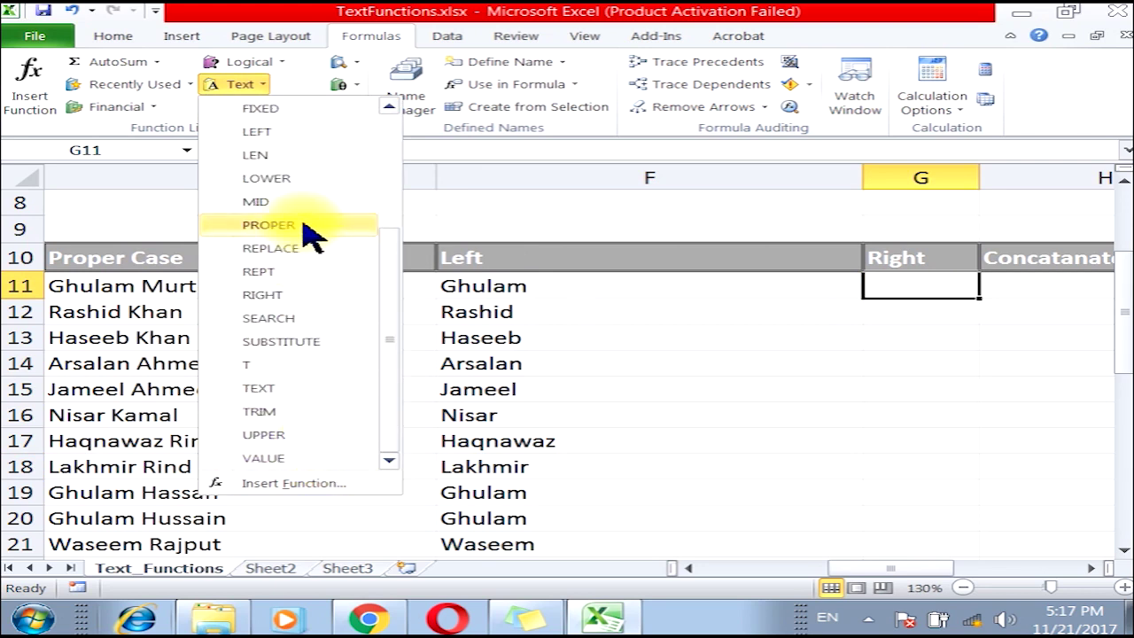
{"action": "mouse_move", "coordinate": [387, 340]}
{"action": "left_mouse_down"}
{"action": "mouse_move", "coordinate": [387, 279]}
{"action": "mouse_move", "coordinate": [390, 345]}
{"action": "left_mouse_up"}
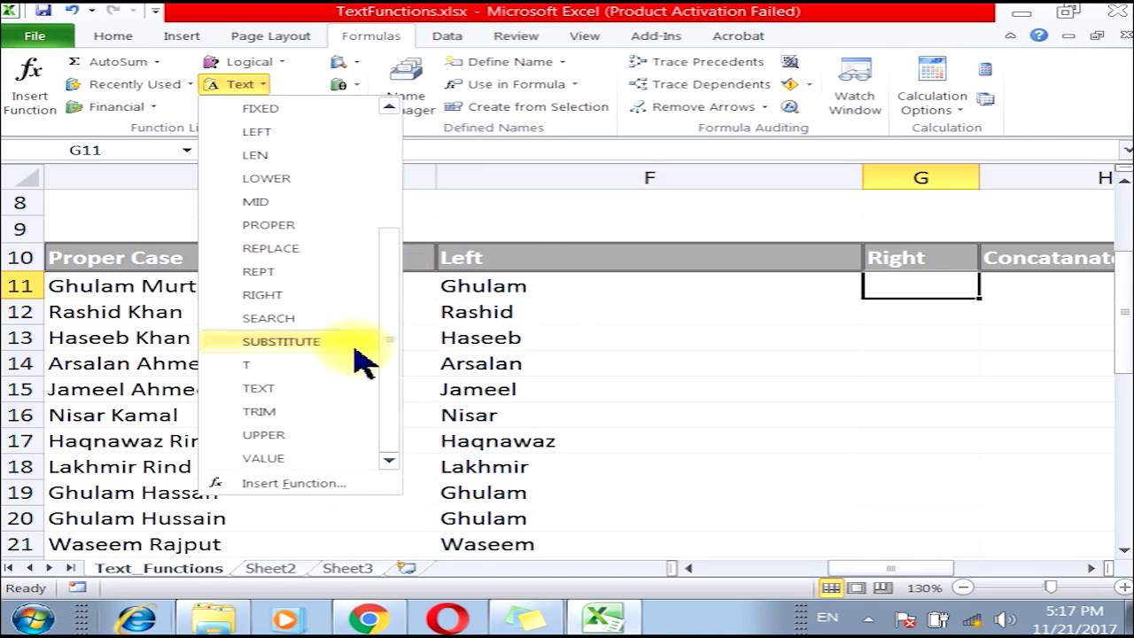
{"action": "left_click", "coordinate": [305, 298]}
{"action": "left_click_drag", "start_coordinate": [598, 18], "coordinate": [805, 17]}
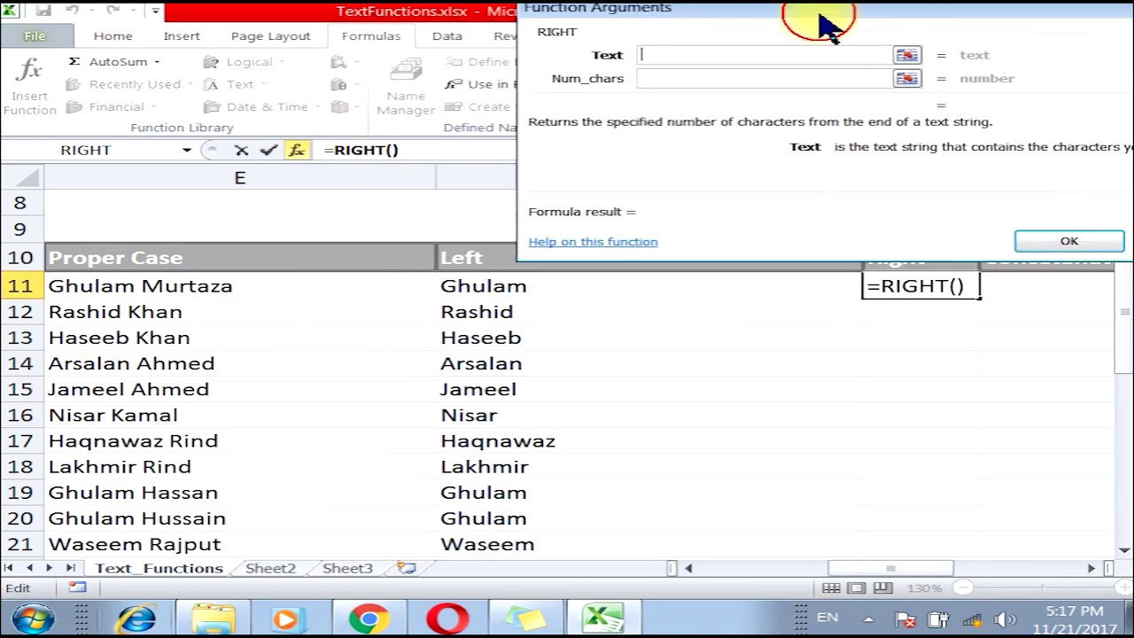
{"action": "left_click", "coordinate": [196, 286]}
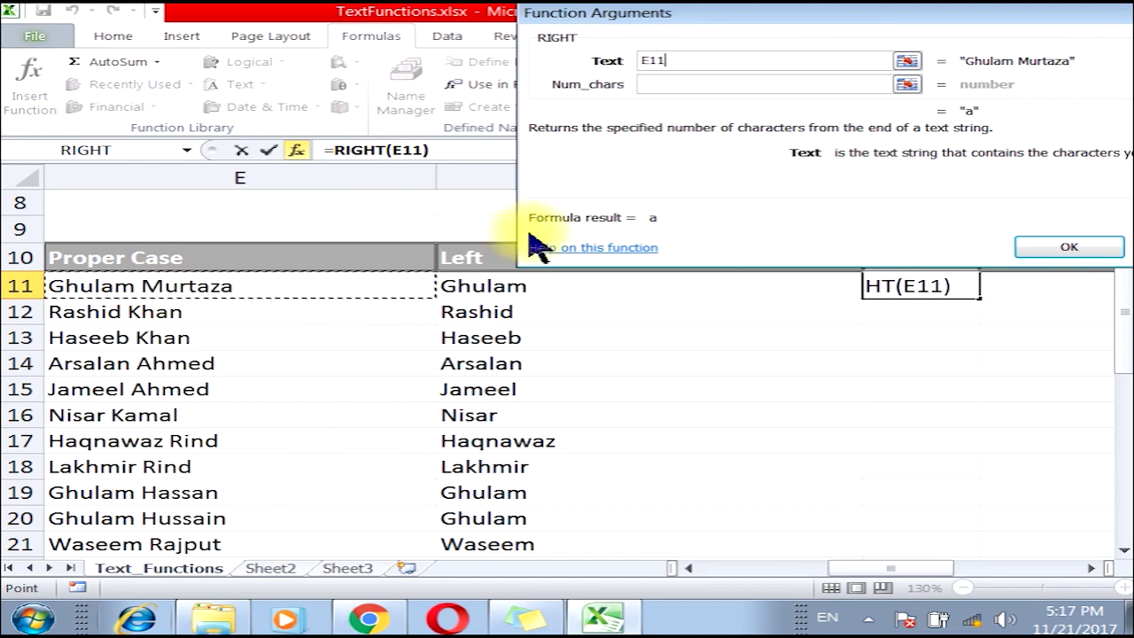
{"action": "left_click", "coordinate": [678, 86]}
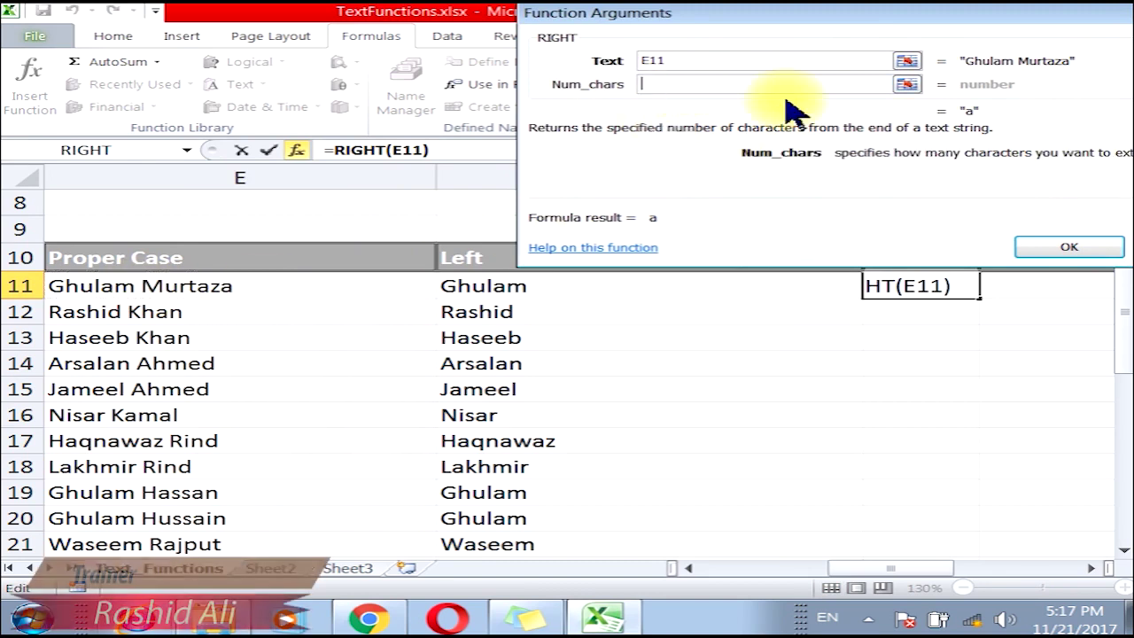
{"action": "type", "text": "6"}
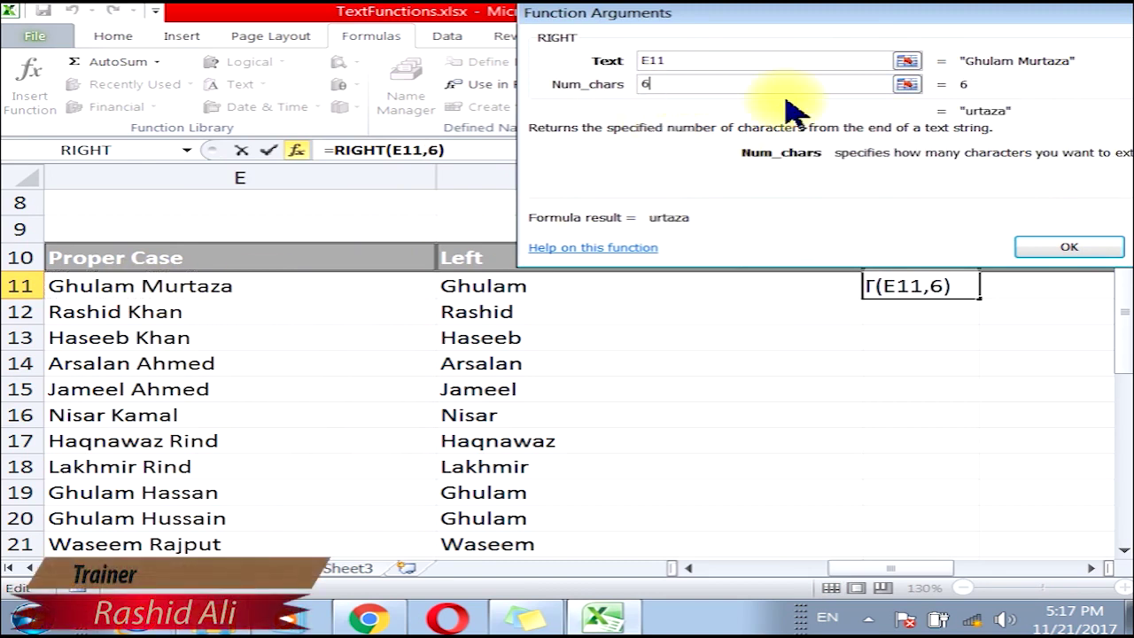
{"action": "left_click", "coordinate": [1060, 245]}
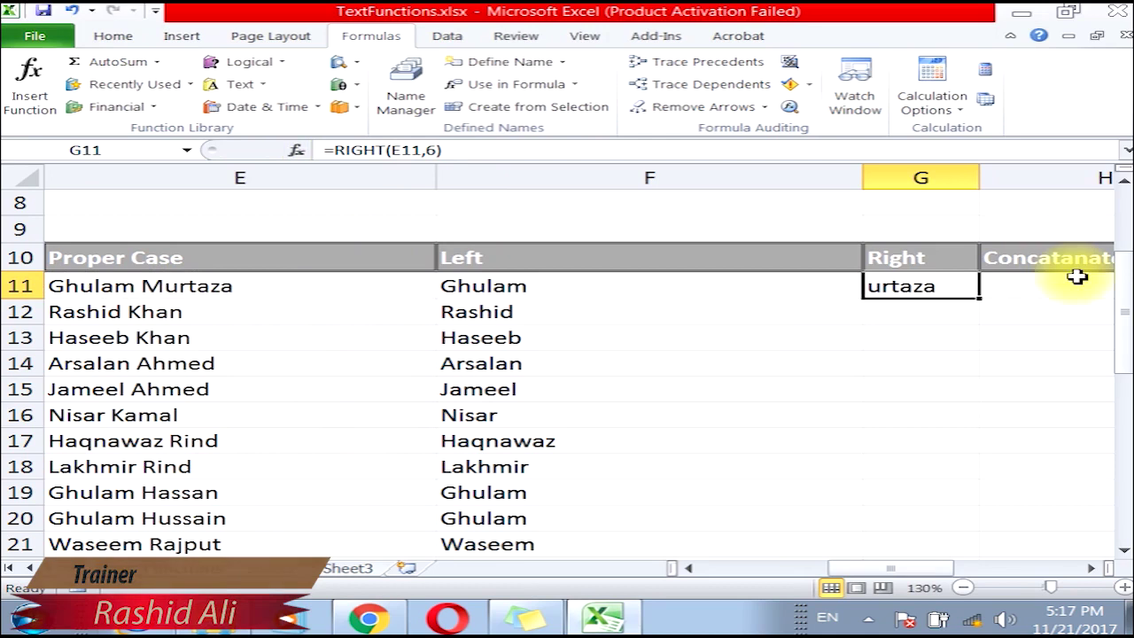
{"action": "double_click", "coordinate": [980, 299]}
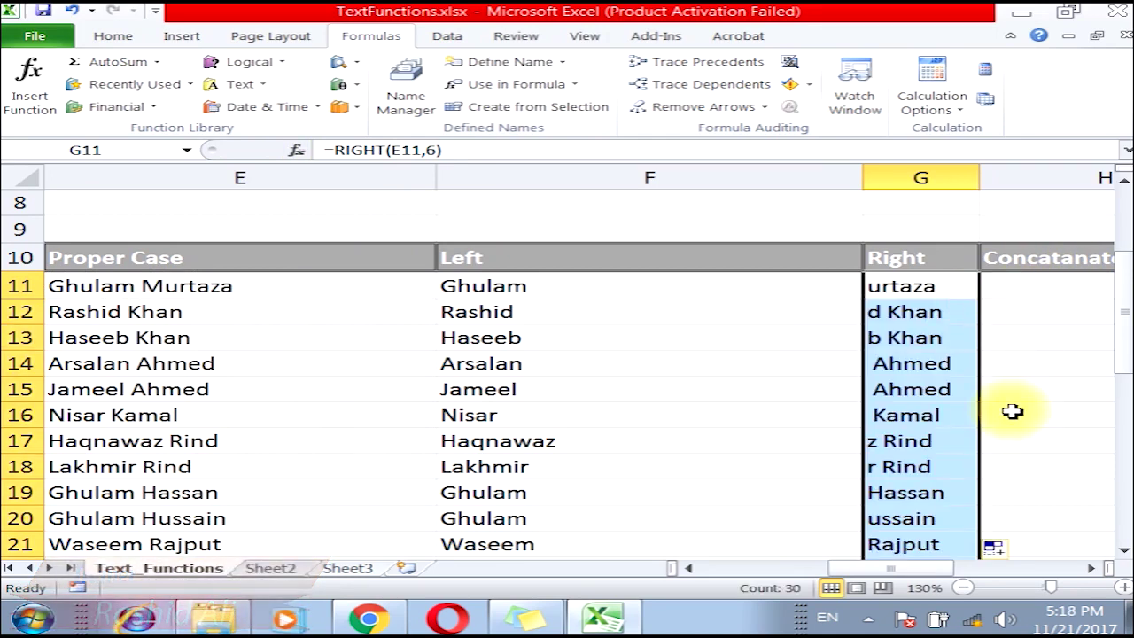
Change G11's formula to =RIGHT(E11,7) so it shows the full surname.
{"action": "scroll", "coordinate": [1012, 411], "scroll_direction": "down", "scroll_amount": 5}
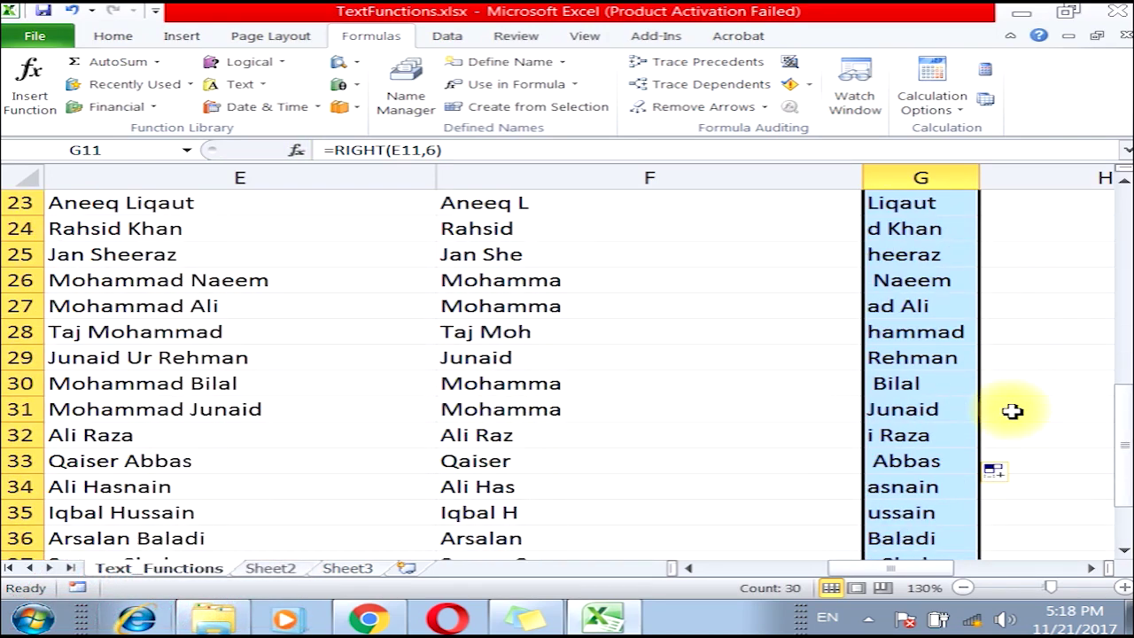
{"action": "scroll", "coordinate": [1012, 411], "scroll_direction": "down", "scroll_amount": 2}
{"action": "scroll", "coordinate": [1012, 410], "scroll_direction": "up", "scroll_amount": 9}
{"action": "scroll", "coordinate": [1001, 393], "scroll_direction": "down", "scroll_amount": 2}
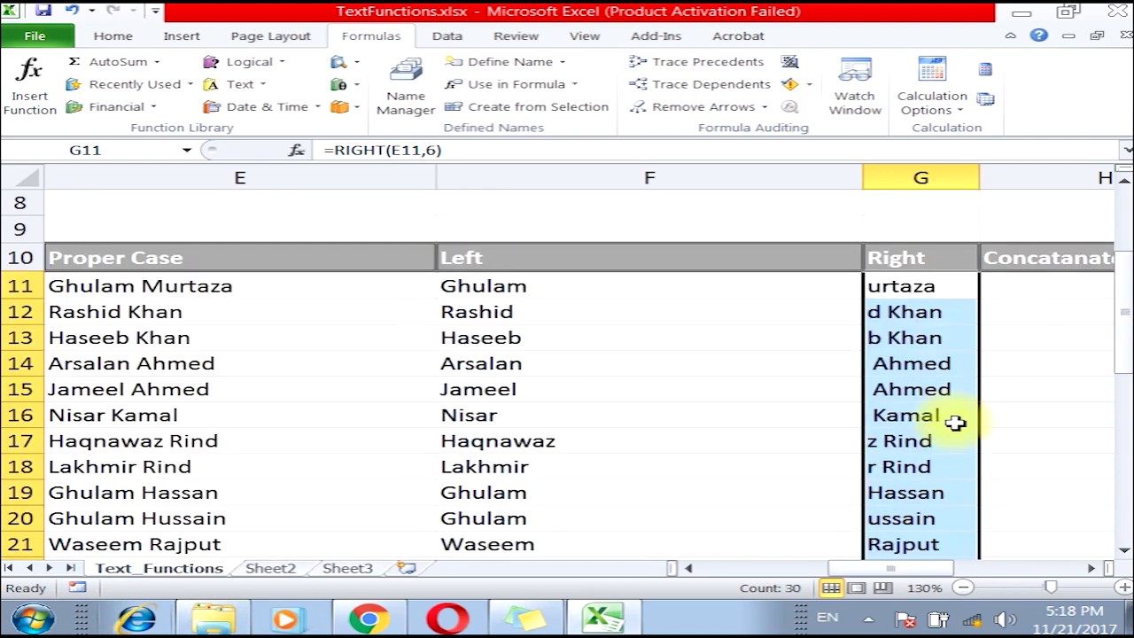
{"action": "scroll", "coordinate": [955, 423], "scroll_direction": "up", "scroll_amount": 1}
{"action": "left_click", "coordinate": [911, 362]}
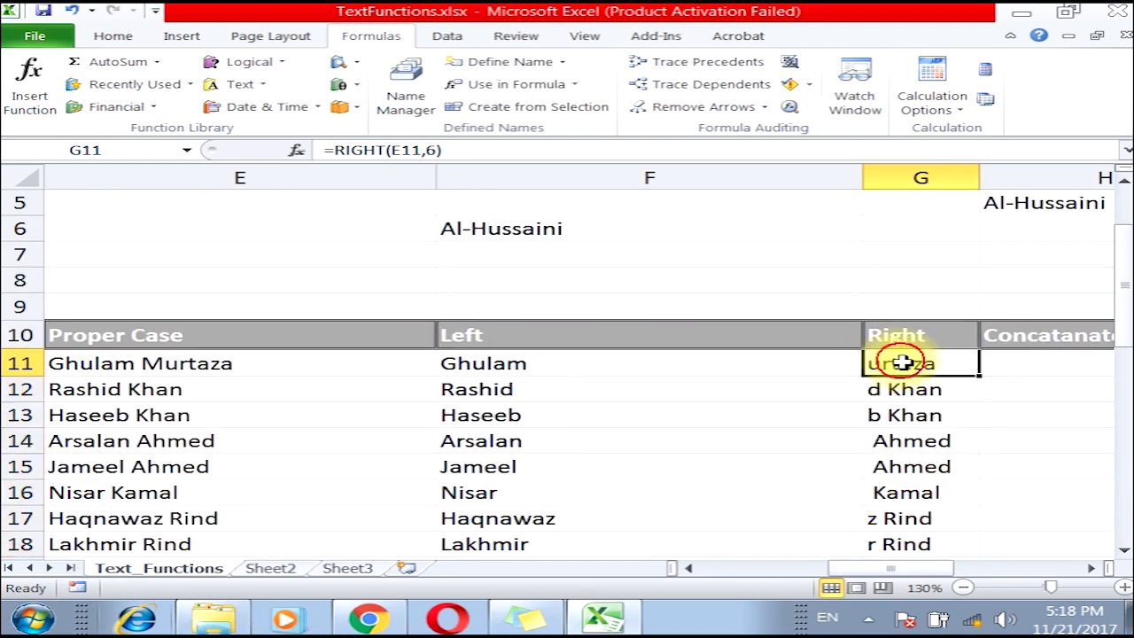
{"action": "left_click", "coordinate": [441, 150]}
{"action": "key", "text": "BackSpace"}
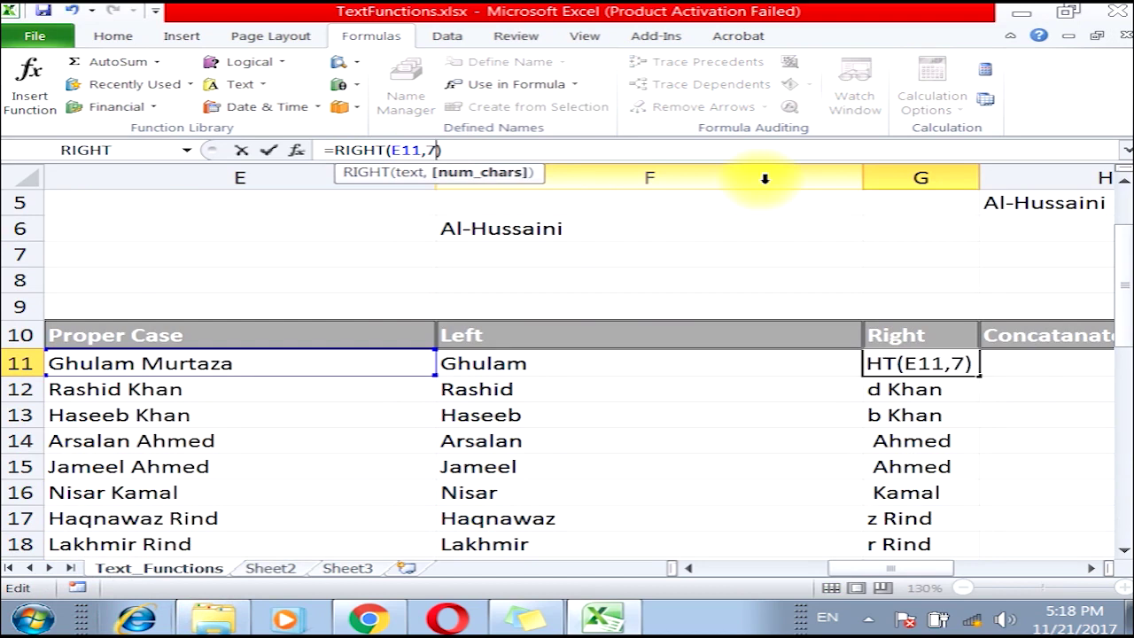
{"action": "type", "text": "7"}
{"action": "key", "text": "Return"}
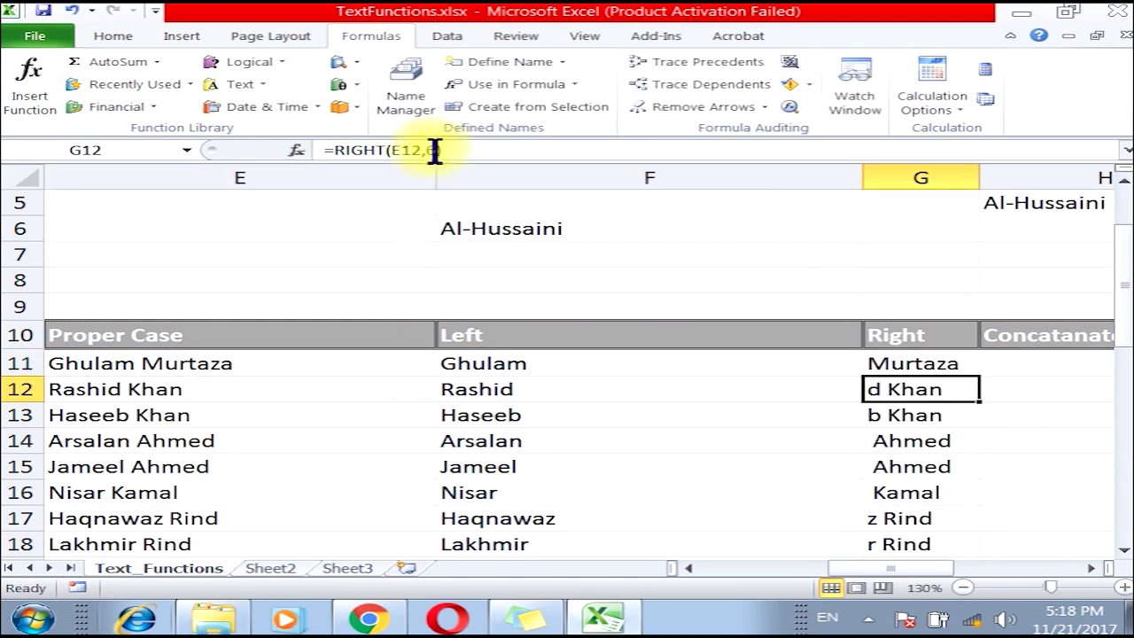
Change G12's character count from 6 to 5 so it shows the full surname.
{"action": "left_click", "coordinate": [428, 151]}
{"action": "key", "text": "BackSpace"}
{"action": "type", "text": "5"}
{"action": "key", "text": "Return"}
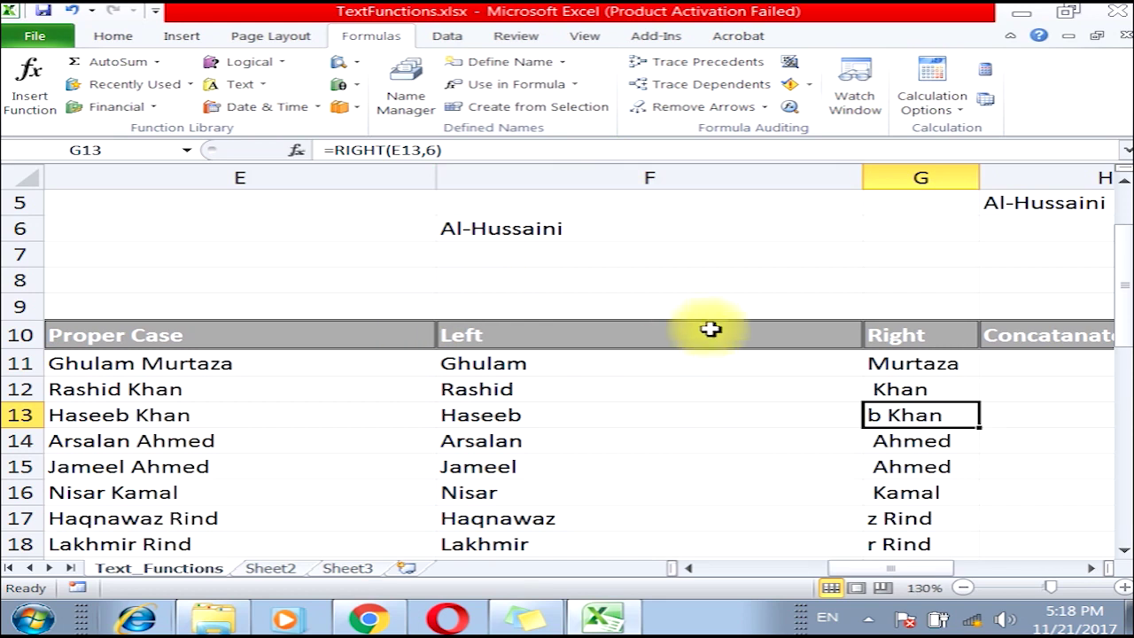
Inspect F6's =MID(F4,5,11) formula, then delete the Al-Hussaini result from F6.
{"action": "scroll", "coordinate": [719, 316], "scroll_direction": "up", "scroll_amount": 2}
{"action": "left_click", "coordinate": [456, 315]}
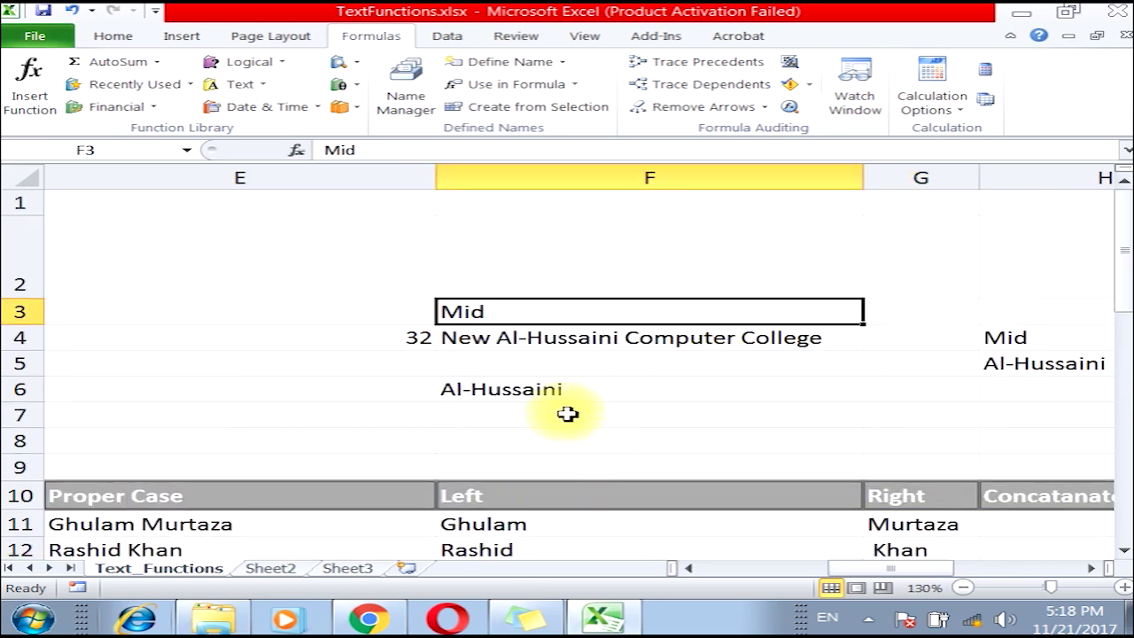
{"action": "left_click", "coordinate": [498, 407]}
{"action": "double_click", "coordinate": [581, 394]}
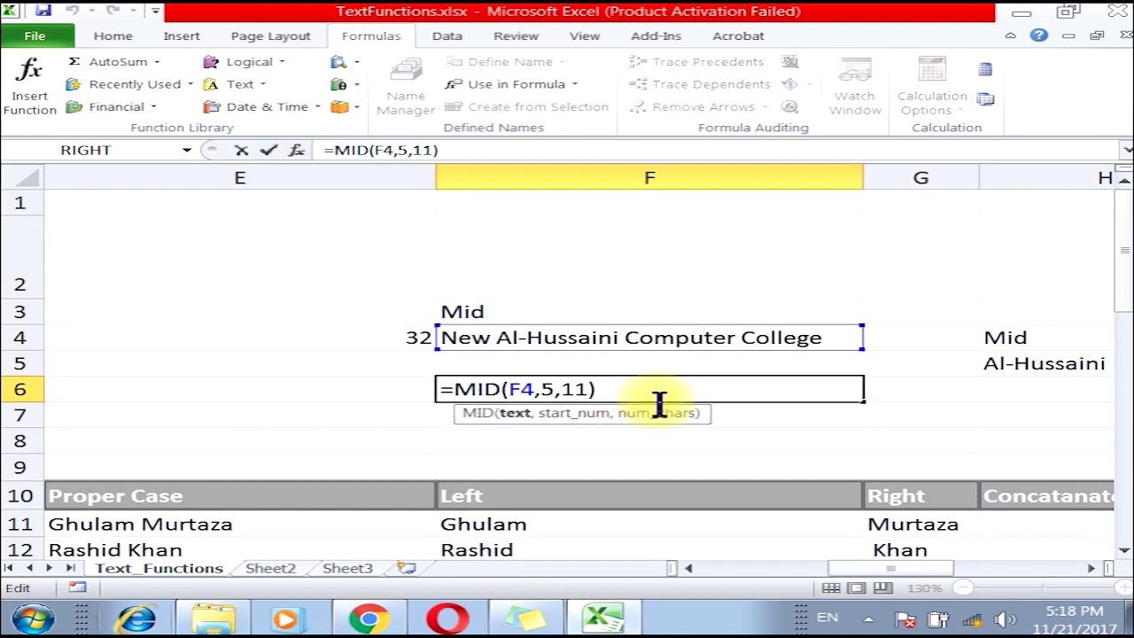
{"action": "key", "text": "Escape"}
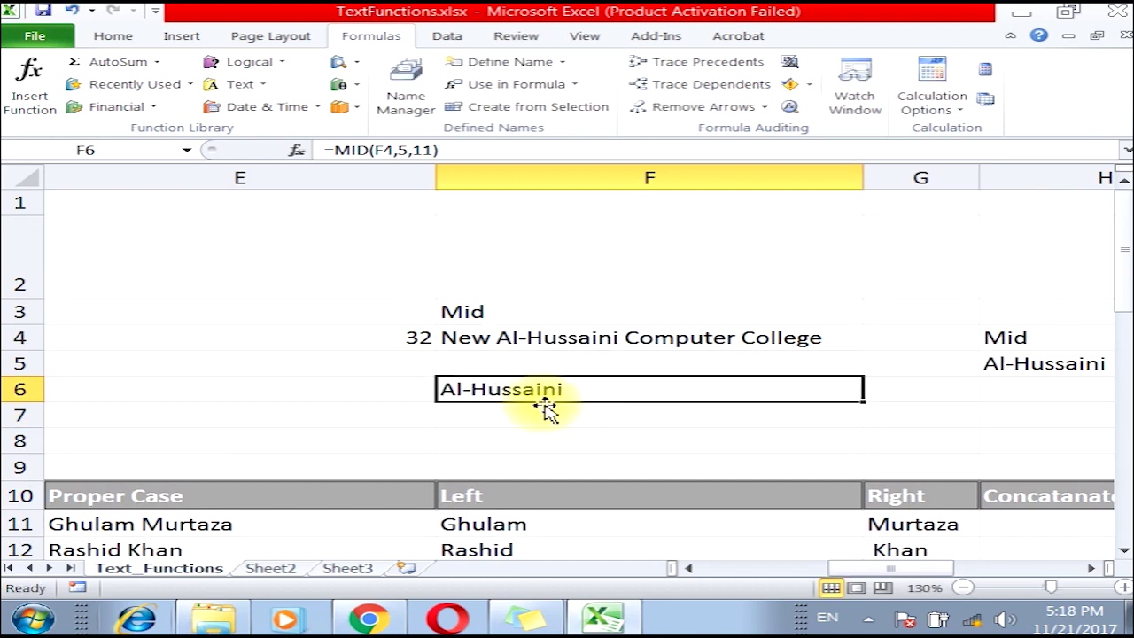
{"action": "key", "text": "Delete"}
{"action": "left_click", "coordinate": [540, 334]}
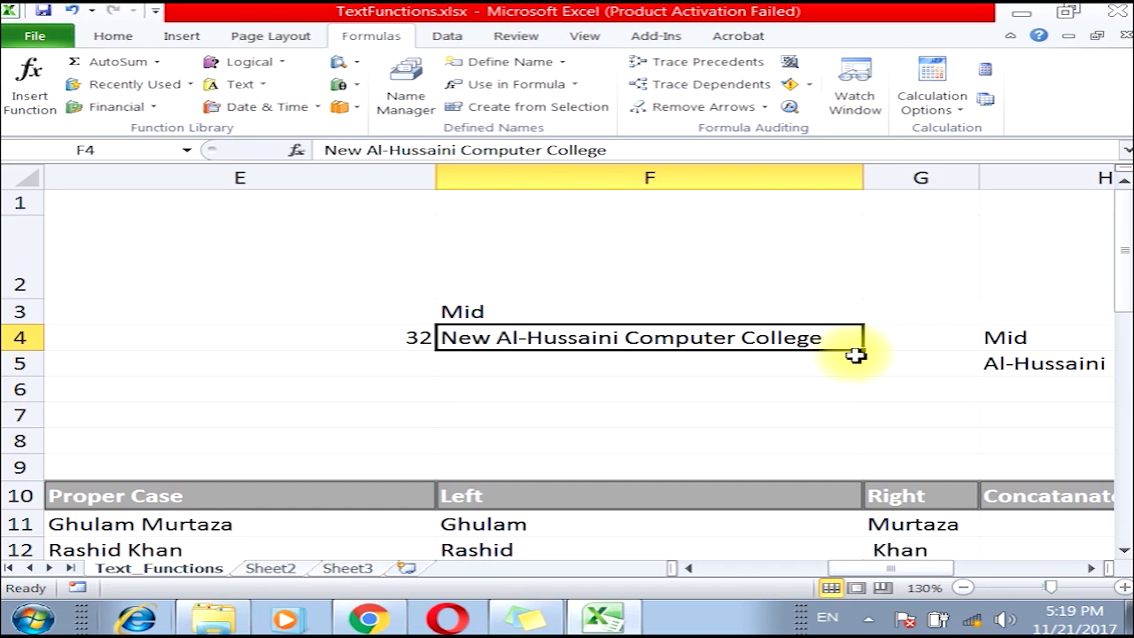
{"action": "left_click", "coordinate": [589, 392]}
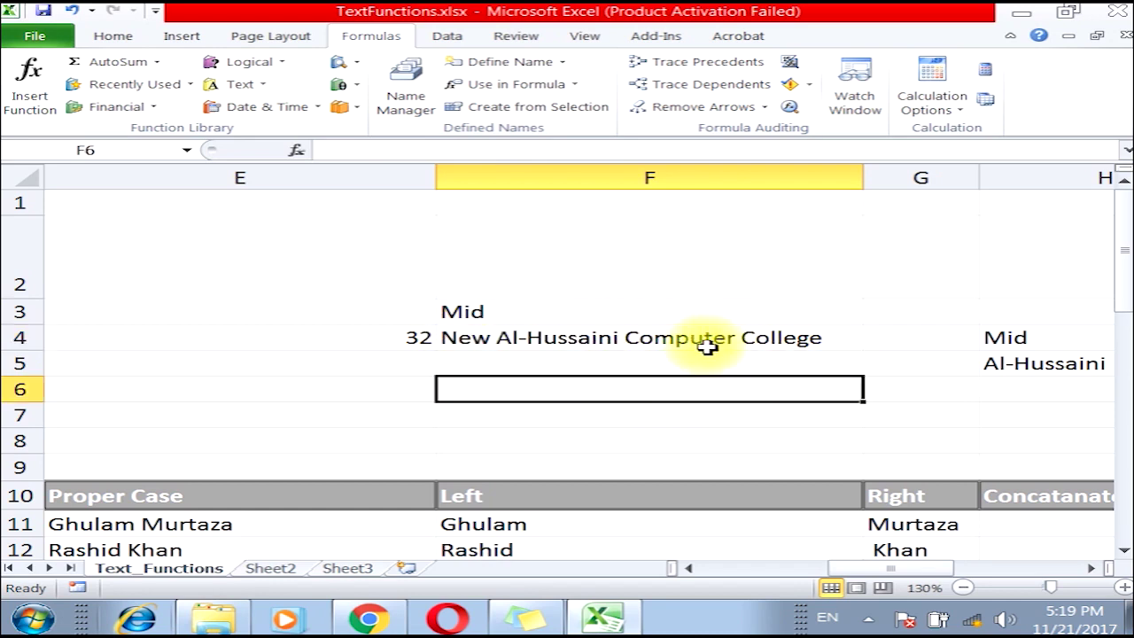
Enter =MID(F4,17,8) in F6 to extract Computer from the college name.
{"action": "left_click", "coordinate": [226, 84]}
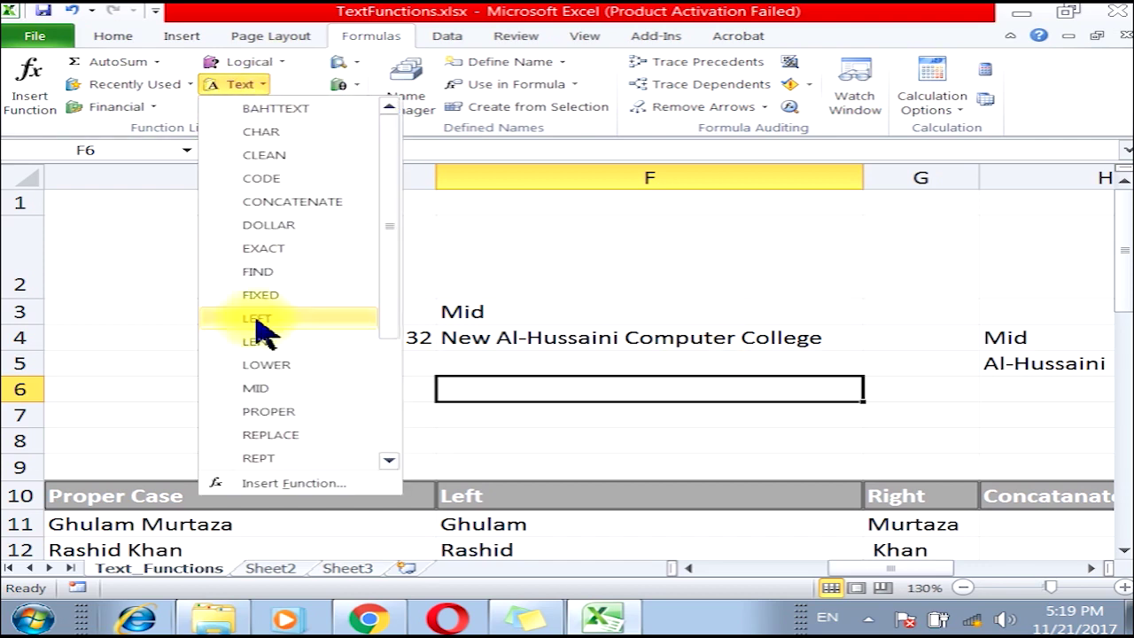
{"action": "left_click", "coordinate": [255, 394]}
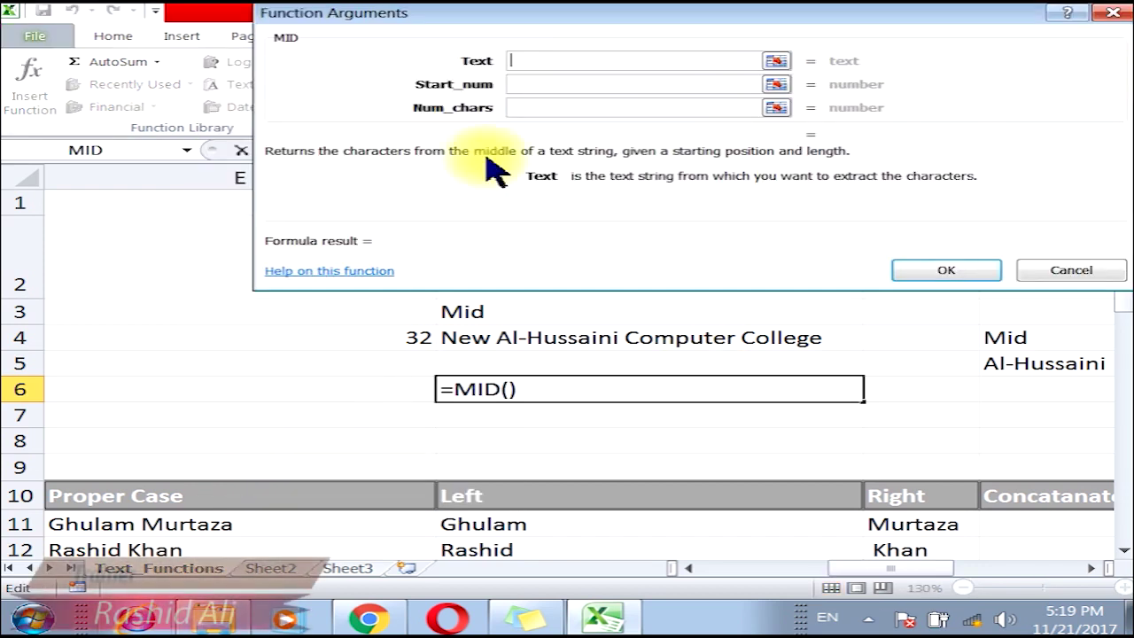
{"action": "left_click_drag", "start_coordinate": [536, 29], "coordinate": [546, 28]}
{"action": "left_click", "coordinate": [526, 337]}
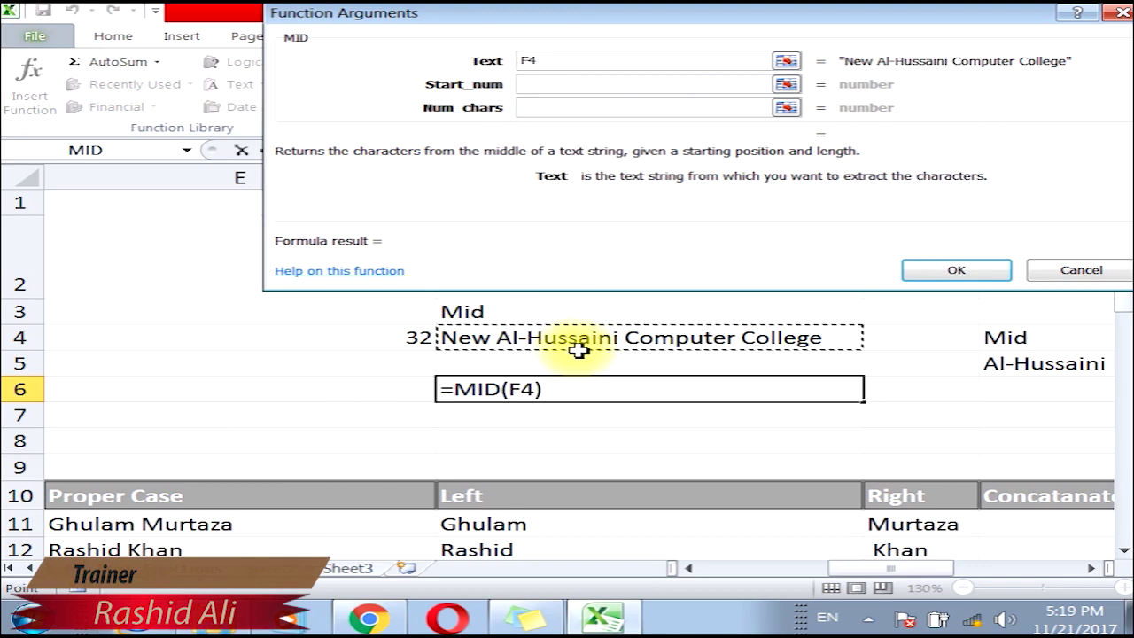
{"action": "left_click", "coordinate": [543, 89]}
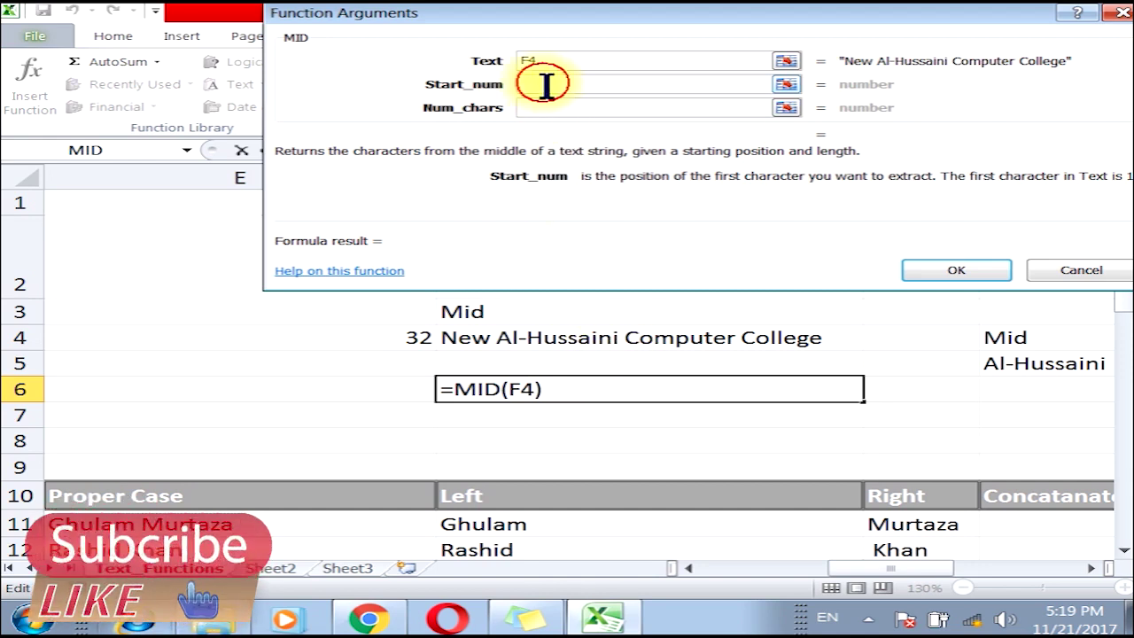
{"action": "type", "text": "17"}
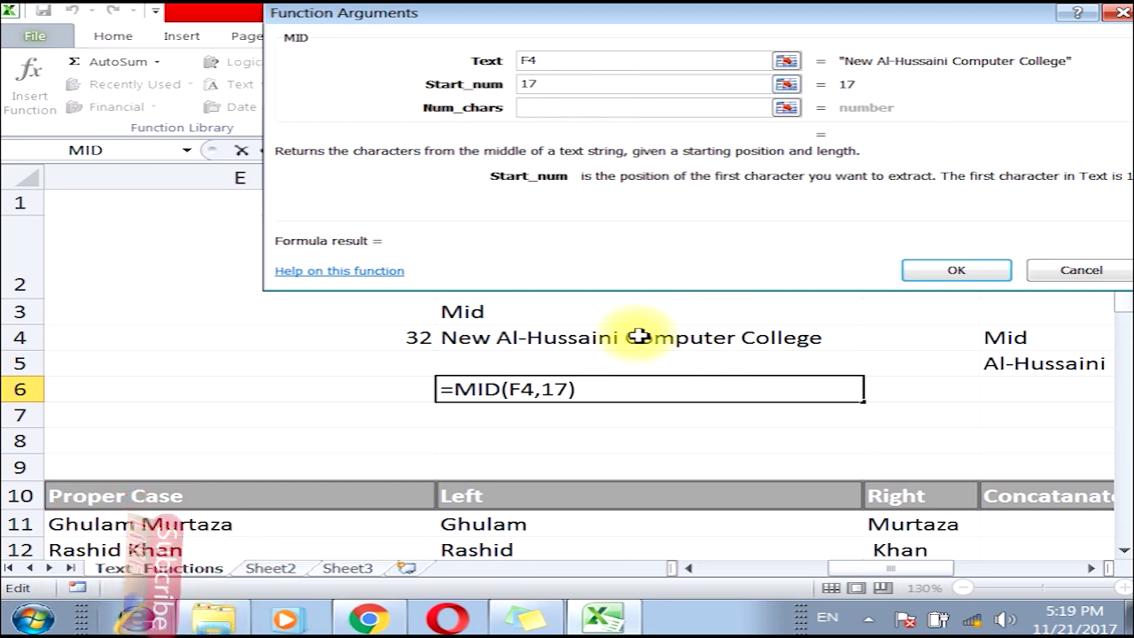
{"action": "left_click", "coordinate": [545, 107]}
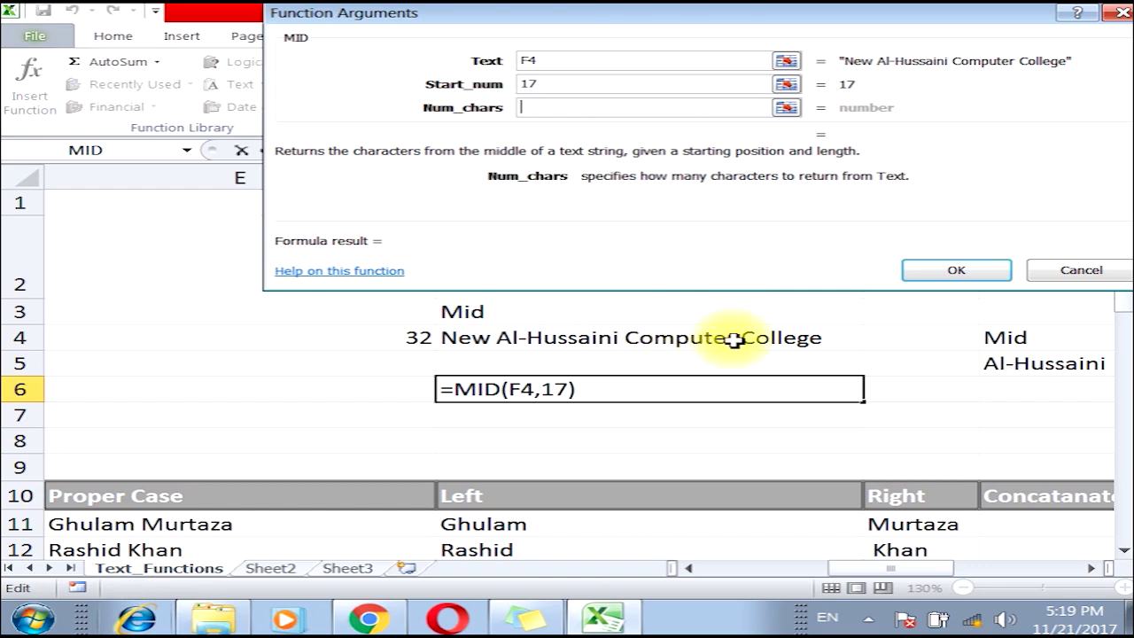
{"action": "type", "text": "8"}
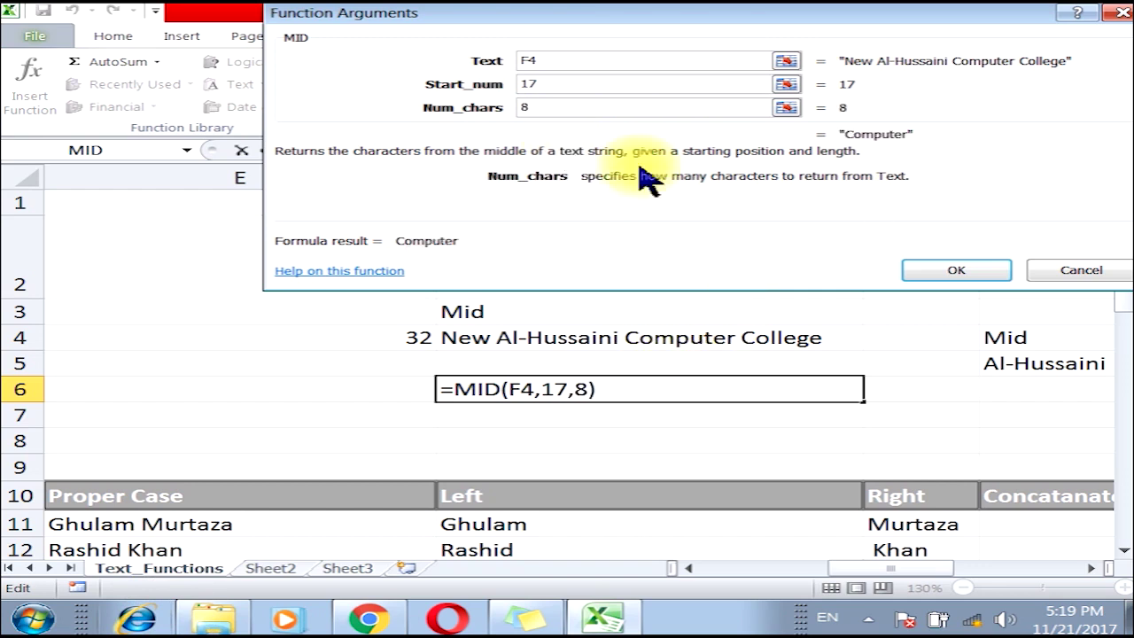
{"action": "left_click", "coordinate": [955, 273]}
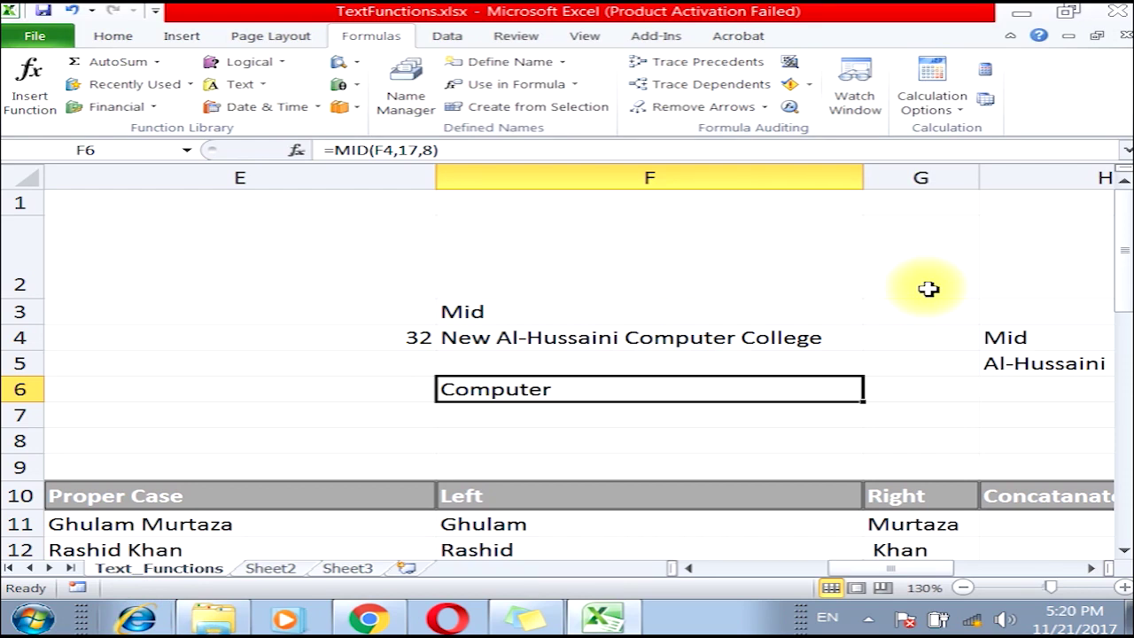
{"action": "left_click", "coordinate": [624, 317]}
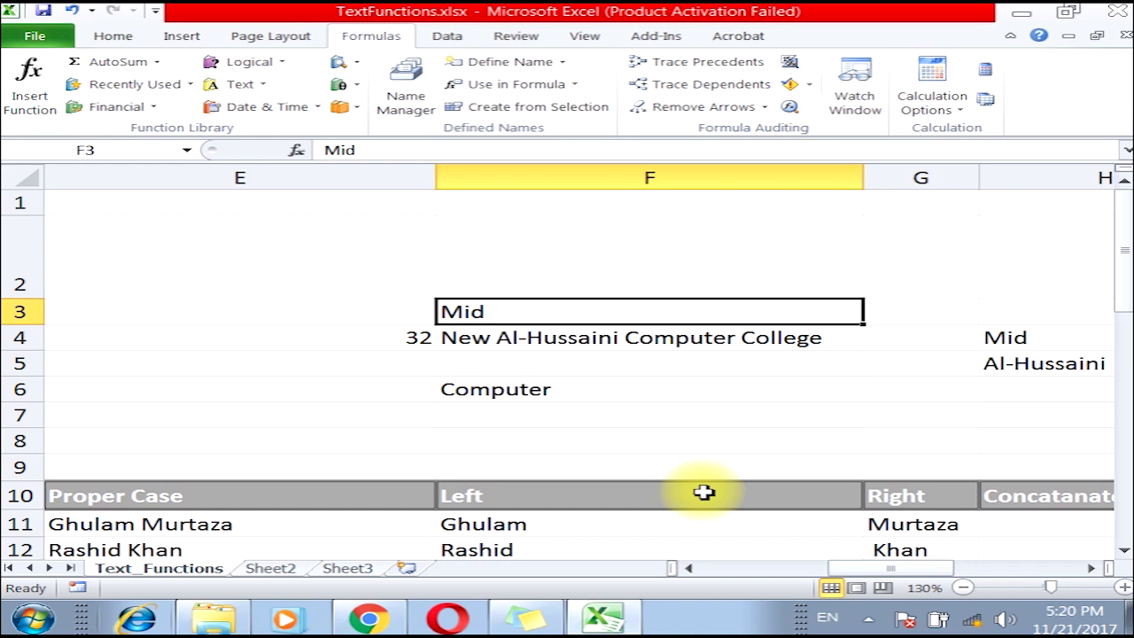
Compare the Left and Right formulas in F11, G11 and F12.
{"action": "left_click", "coordinate": [1091, 567]}
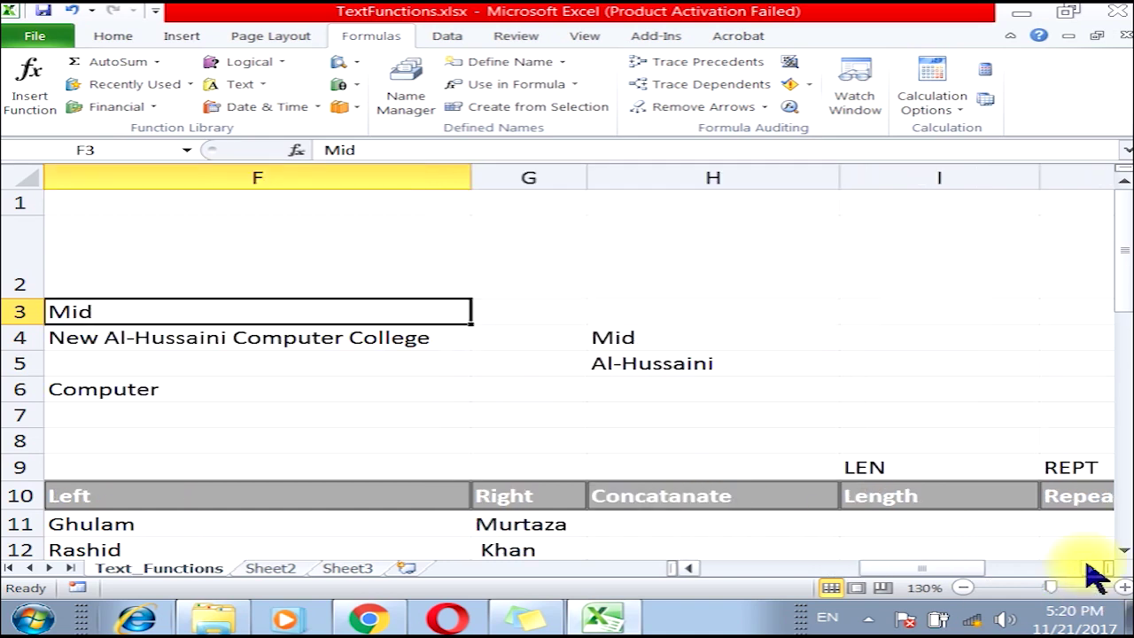
{"action": "scroll", "coordinate": [828, 518], "scroll_direction": "down", "scroll_amount": 2}
{"action": "left_click", "coordinate": [658, 308]}
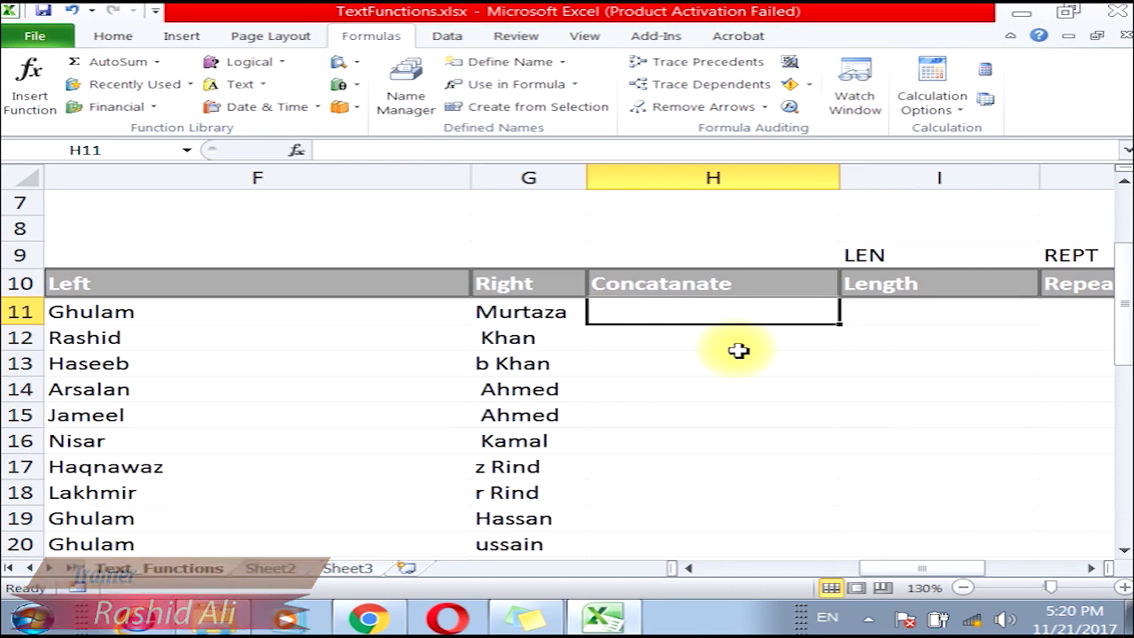
{"action": "left_click", "coordinate": [688, 568]}
{"action": "left_click", "coordinate": [481, 322]}
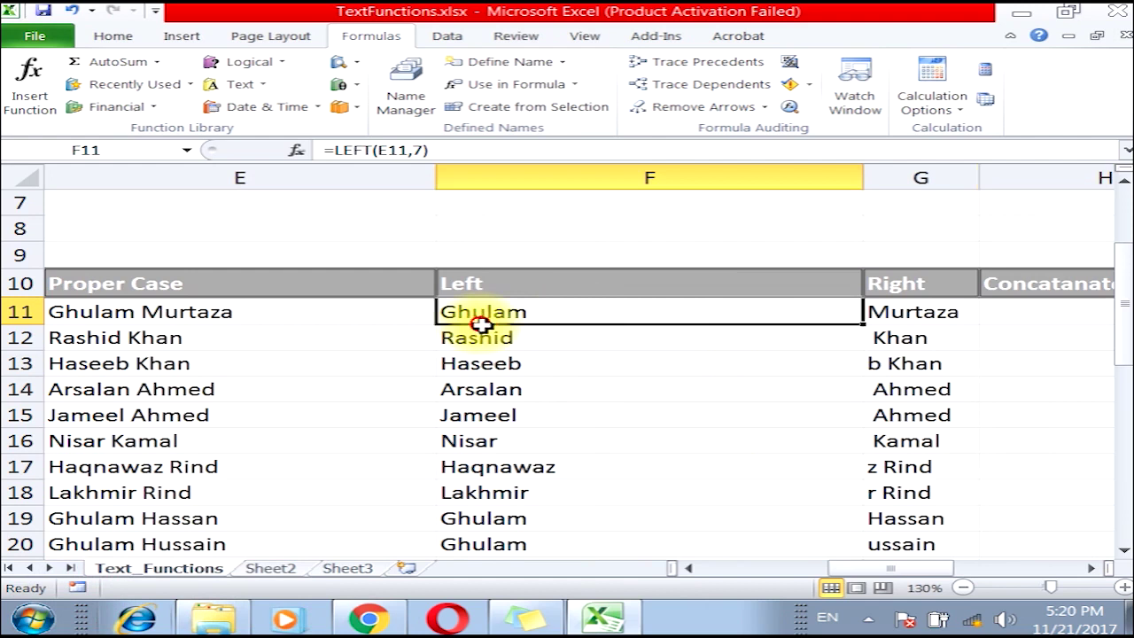
{"action": "left_click", "coordinate": [905, 317]}
{"action": "left_click", "coordinate": [627, 310]}
{"action": "left_click", "coordinate": [921, 315]}
{"action": "left_click", "coordinate": [713, 310]}
{"action": "left_click", "coordinate": [905, 317]}
{"action": "left_click", "coordinate": [622, 331]}
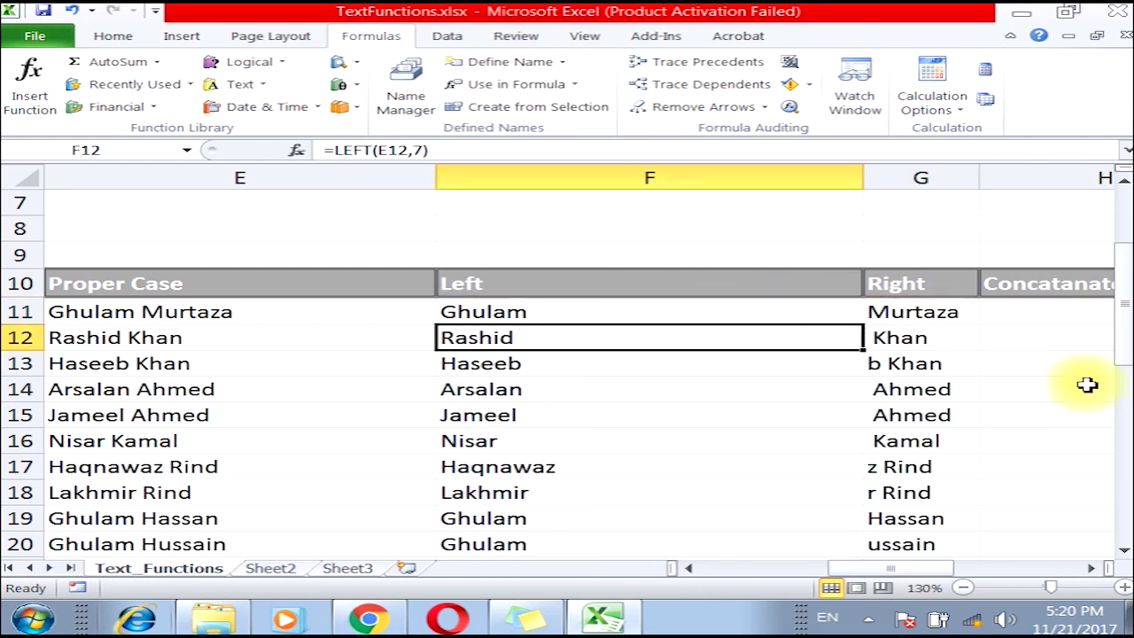
Select empty Concatenate cell H11 with the Left column scrolled back into view.
{"action": "left_click", "coordinate": [1091, 568]}
{"action": "left_click", "coordinate": [1092, 568]}
{"action": "left_click", "coordinate": [308, 321]}
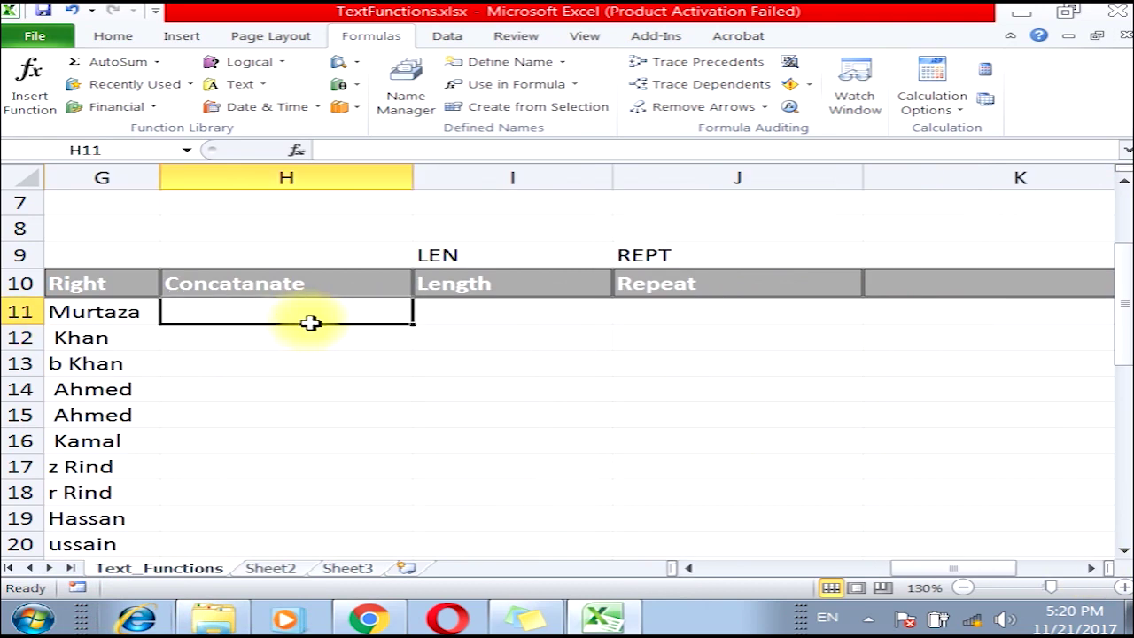
{"action": "left_click", "coordinate": [689, 568]}
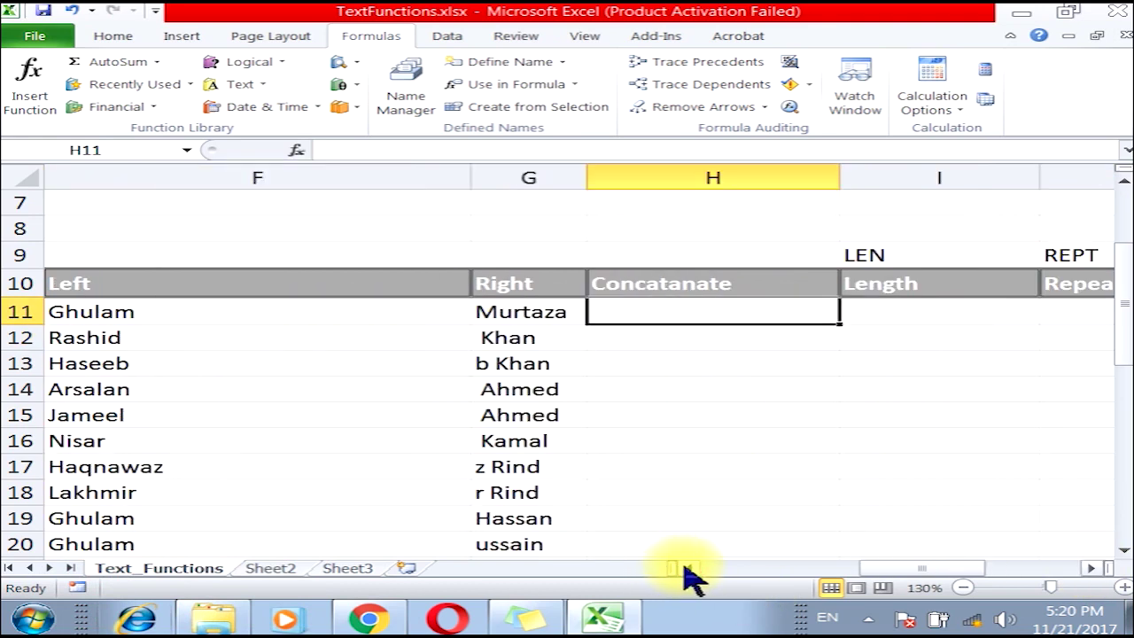
Enter =CONCATENATE(F11," ",G11) in H11 and fill it down to row 20.
{"action": "left_click", "coordinate": [251, 87]}
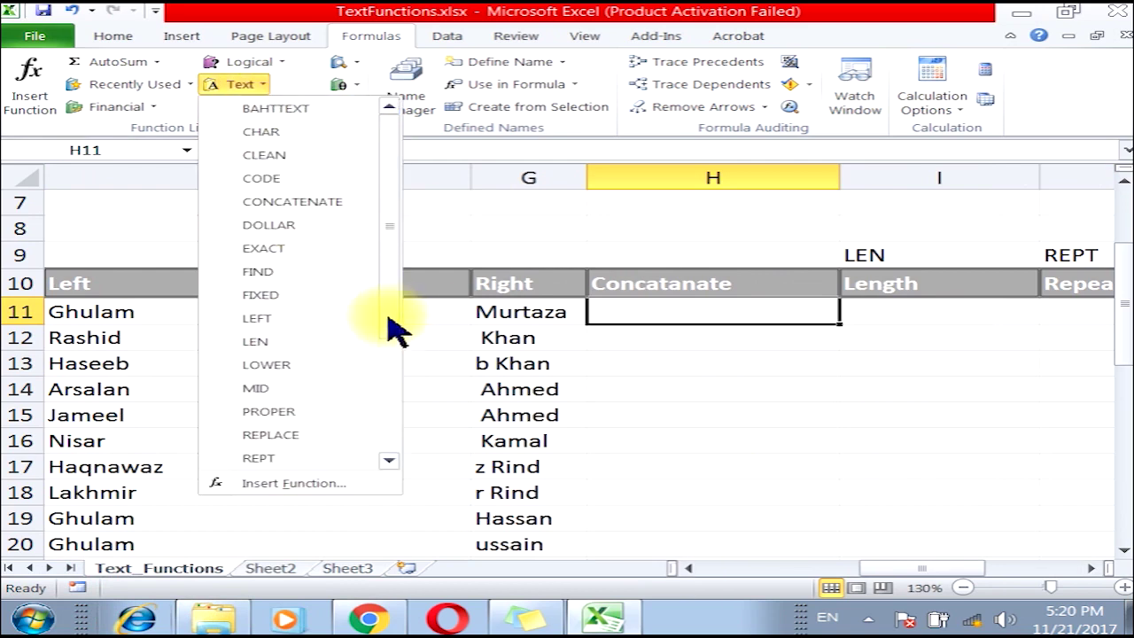
{"action": "left_click", "coordinate": [329, 203]}
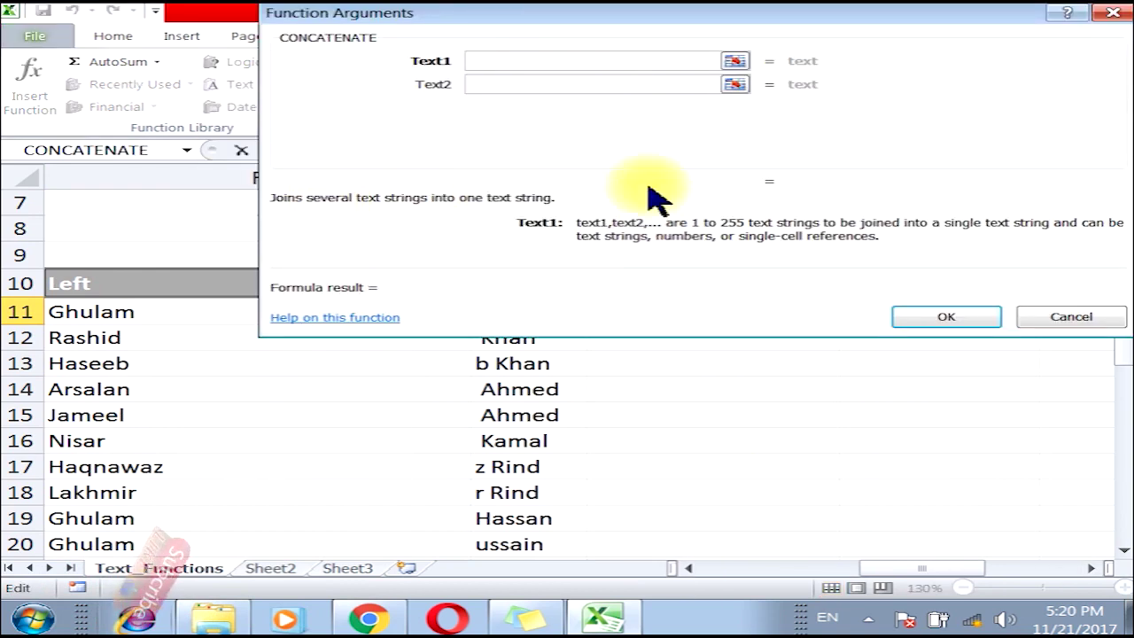
{"action": "left_click_drag", "start_coordinate": [572, 20], "coordinate": [565, 366]}
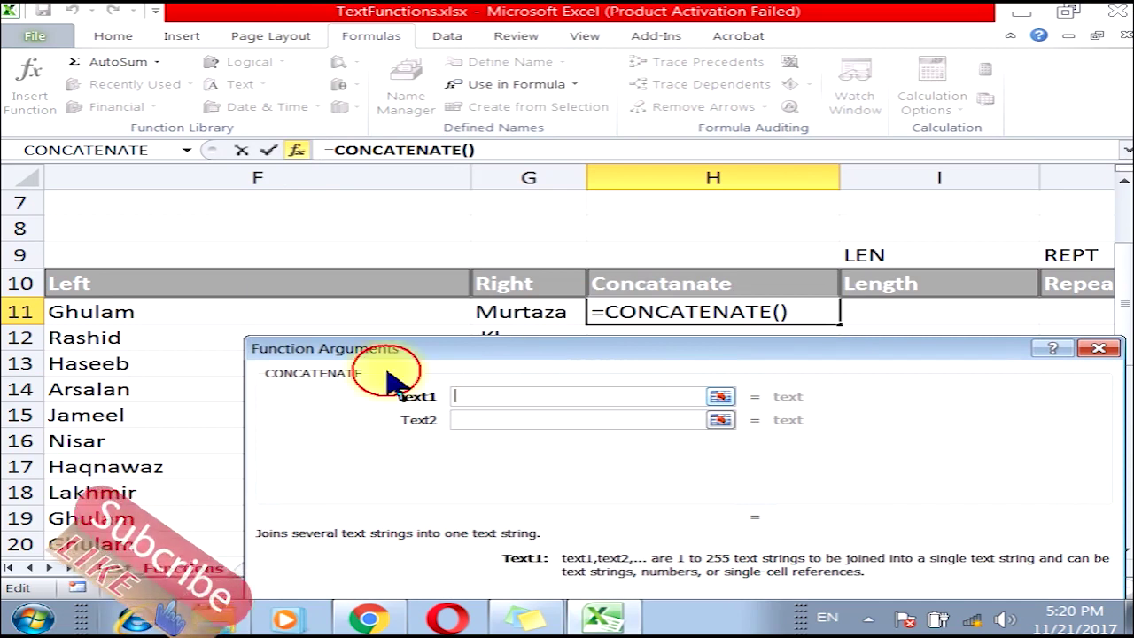
{"action": "left_click", "coordinate": [143, 311]}
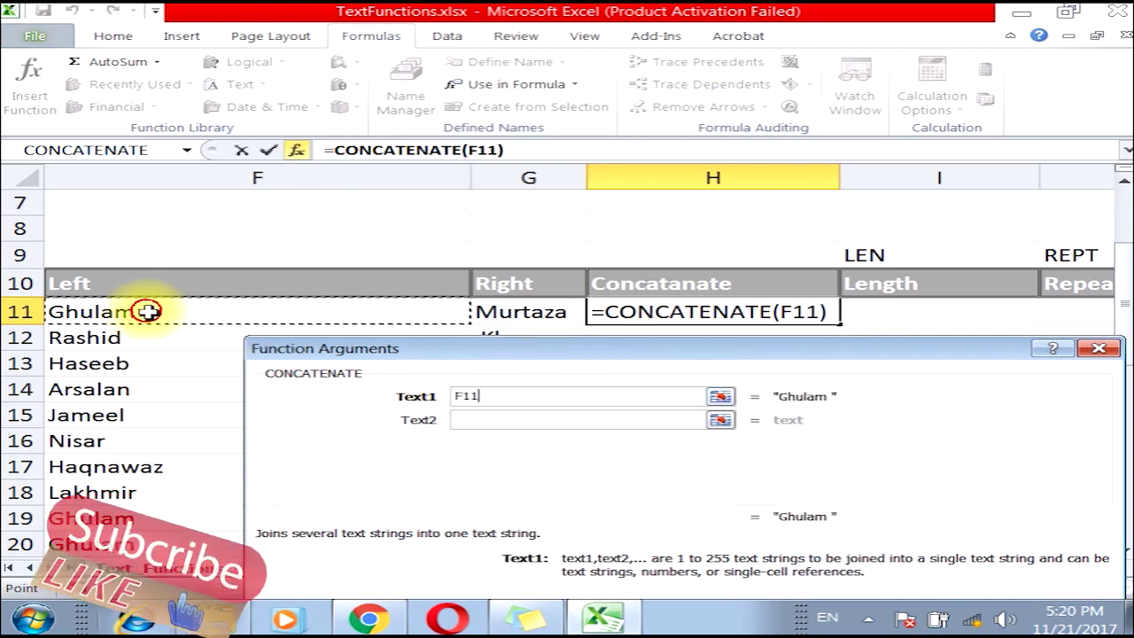
{"action": "left_click", "coordinate": [472, 421]}
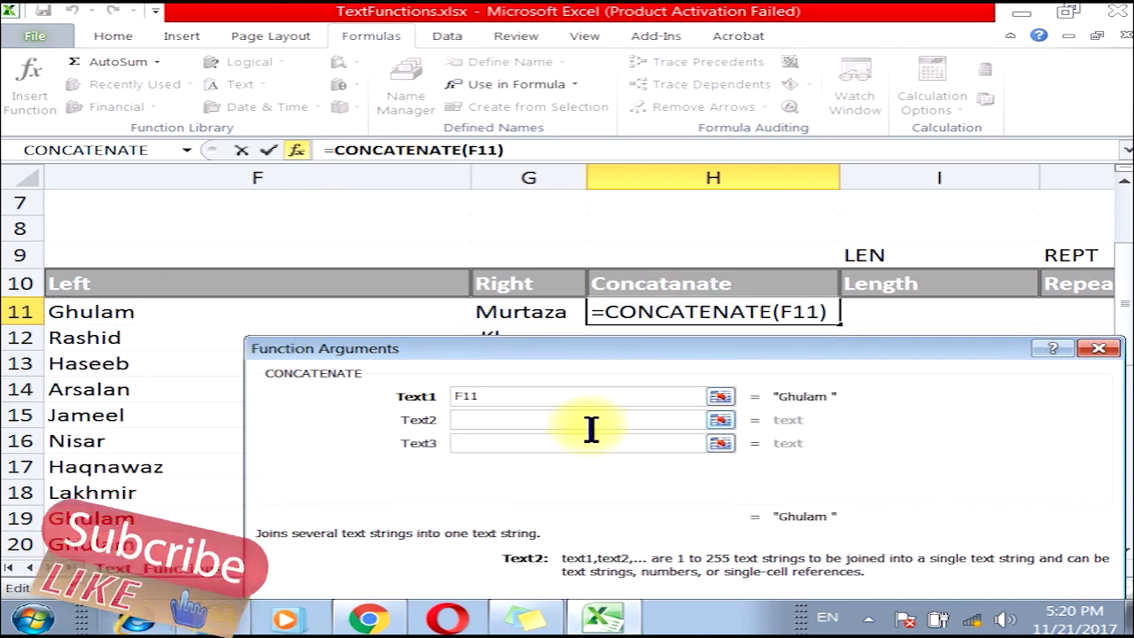
{"action": "left_click", "coordinate": [521, 310]}
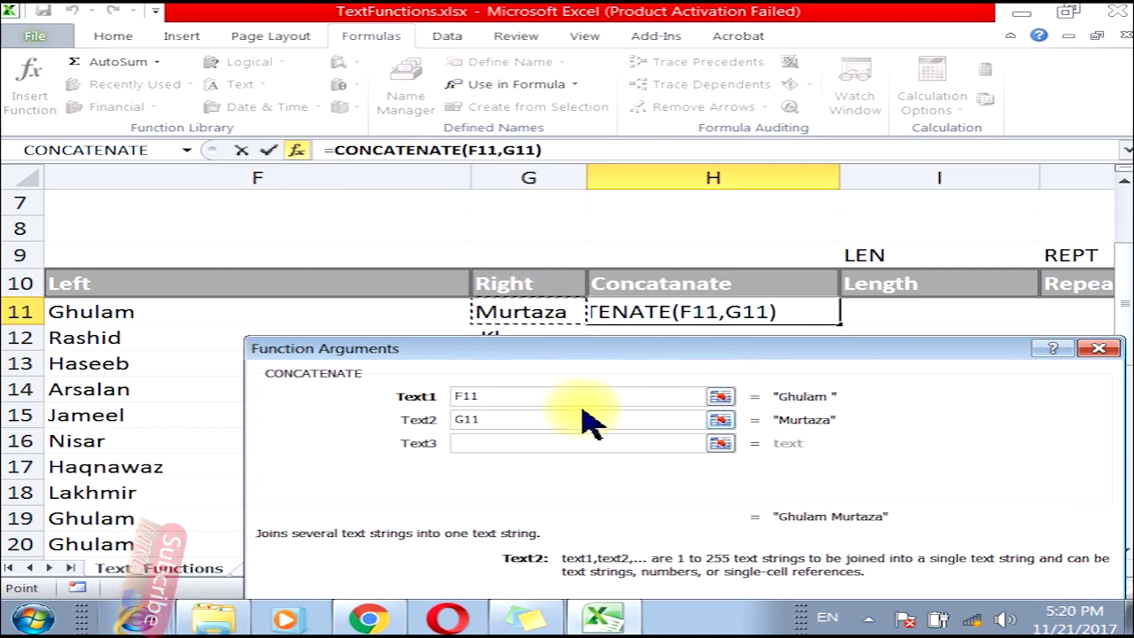
{"action": "left_click_drag", "start_coordinate": [539, 348], "coordinate": [519, 345]}
{"action": "key", "text": "BackSpace"}
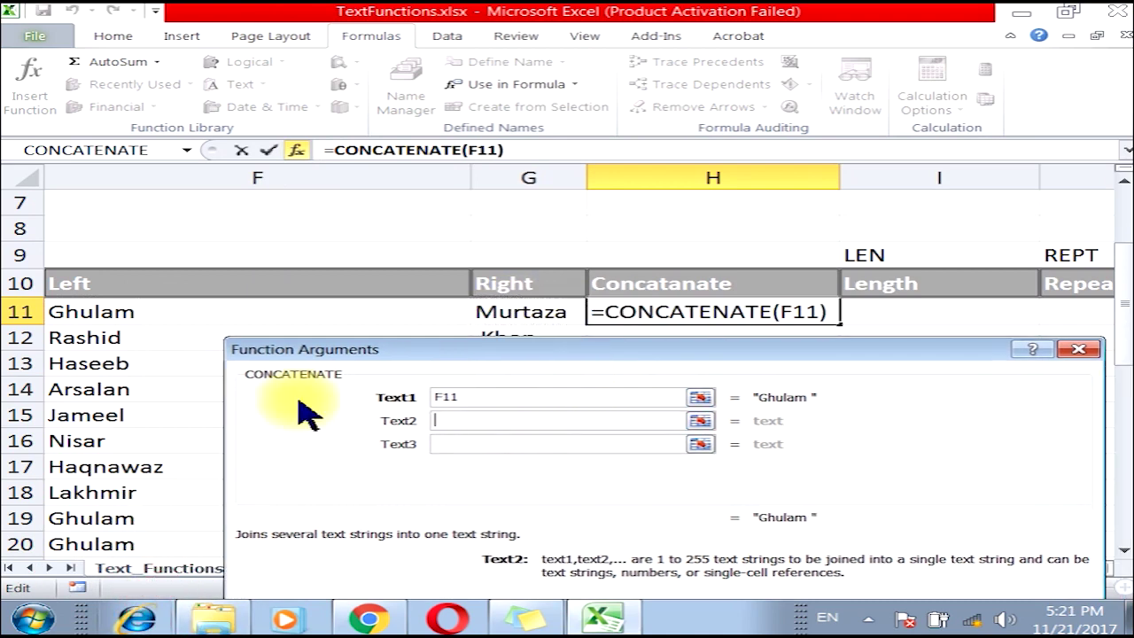
{"action": "left_click", "coordinate": [437, 444]}
{"action": "left_click", "coordinate": [545, 310]}
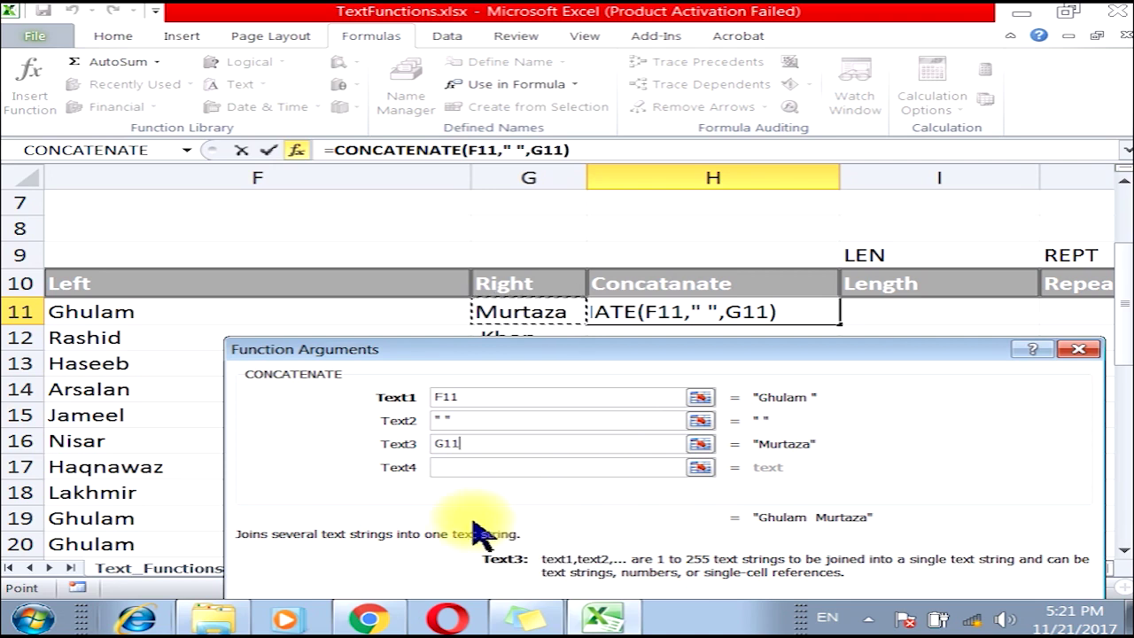
{"action": "left_click_drag", "start_coordinate": [815, 349], "coordinate": [646, 153]}
{"action": "left_click", "coordinate": [728, 459]}
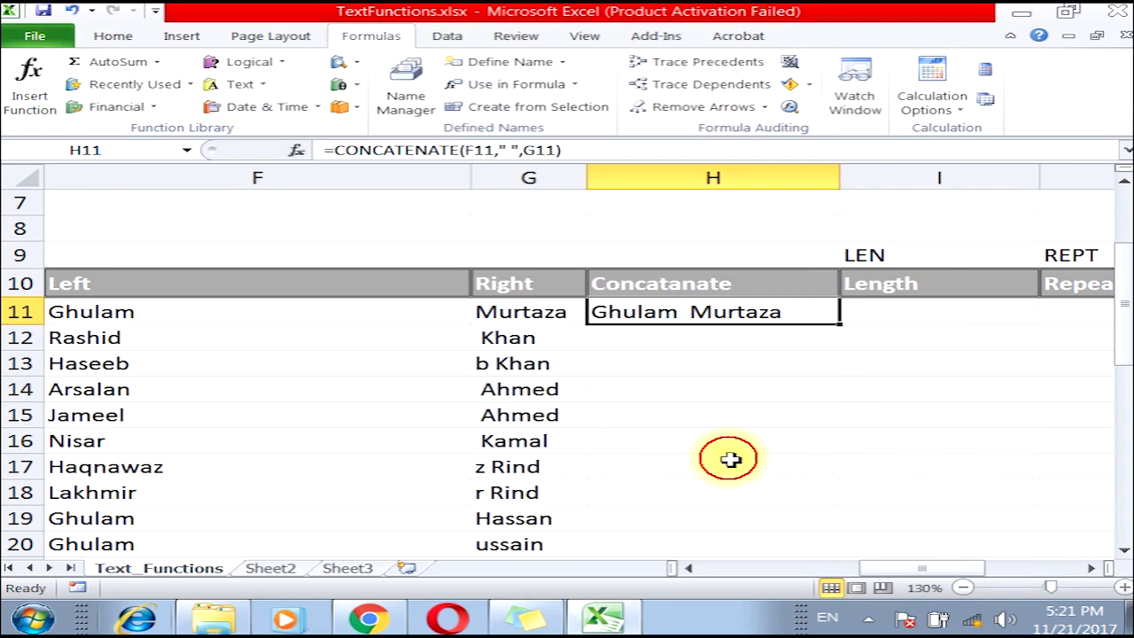
{"action": "double_click", "coordinate": [843, 326]}
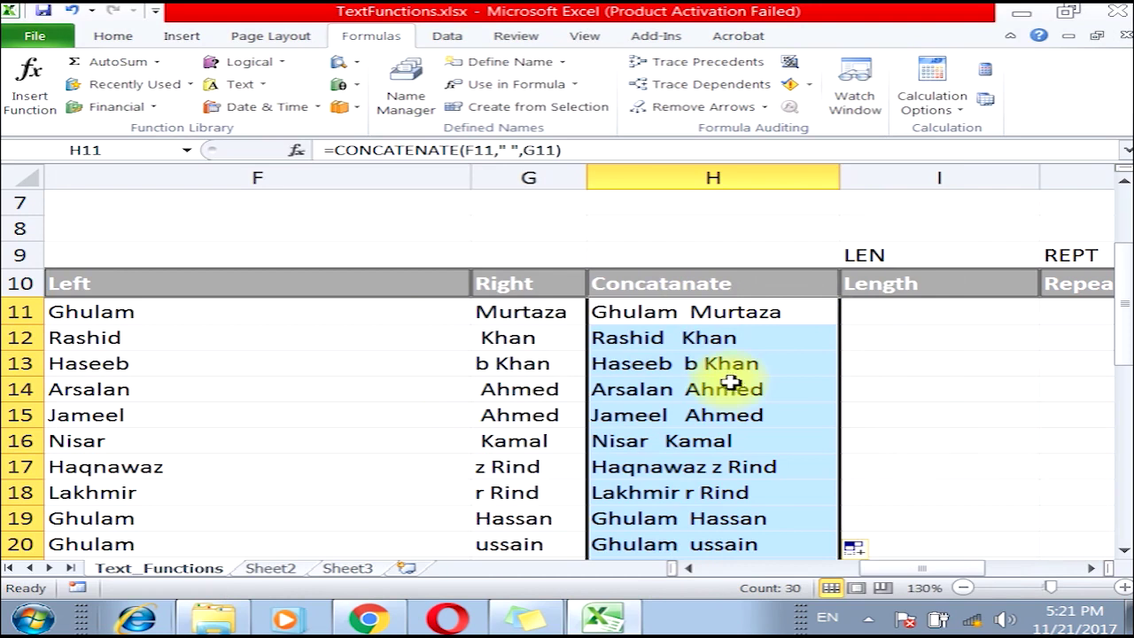
{"action": "left_click", "coordinate": [1098, 569]}
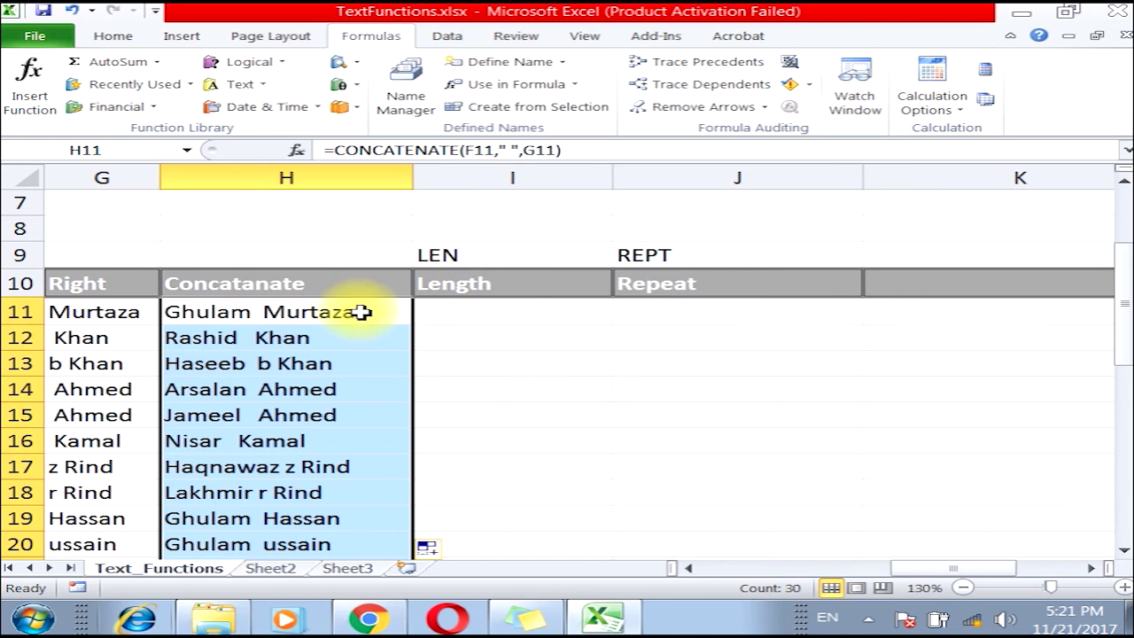
Enter =LEN(H11) in I11 and fill it down the Length column.
{"action": "left_click", "coordinate": [423, 310]}
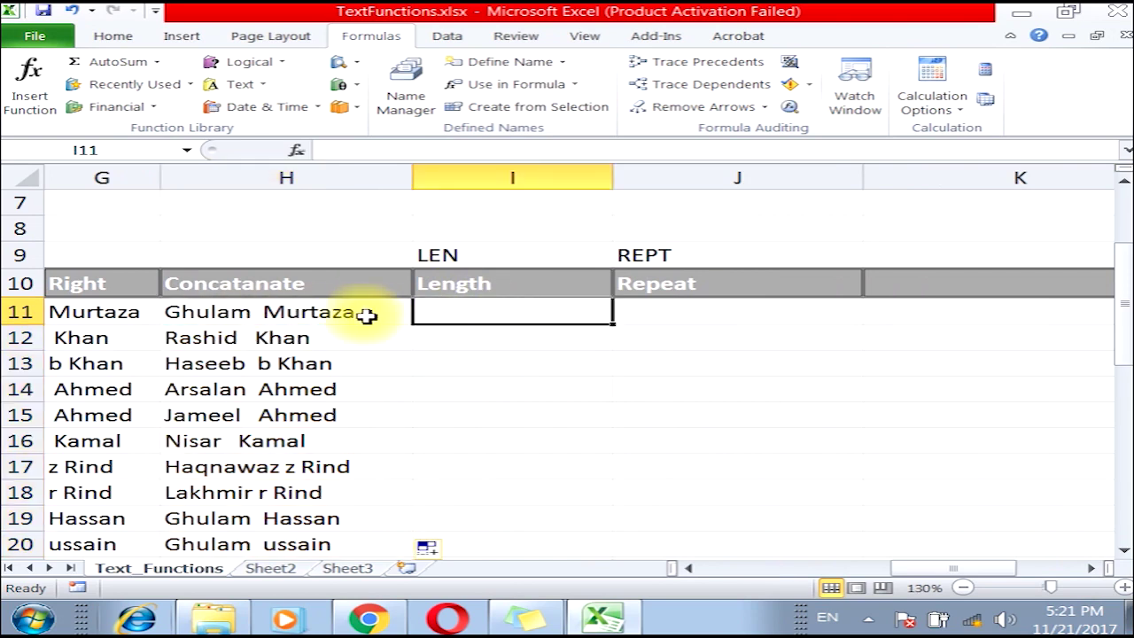
{"action": "left_click", "coordinate": [237, 84]}
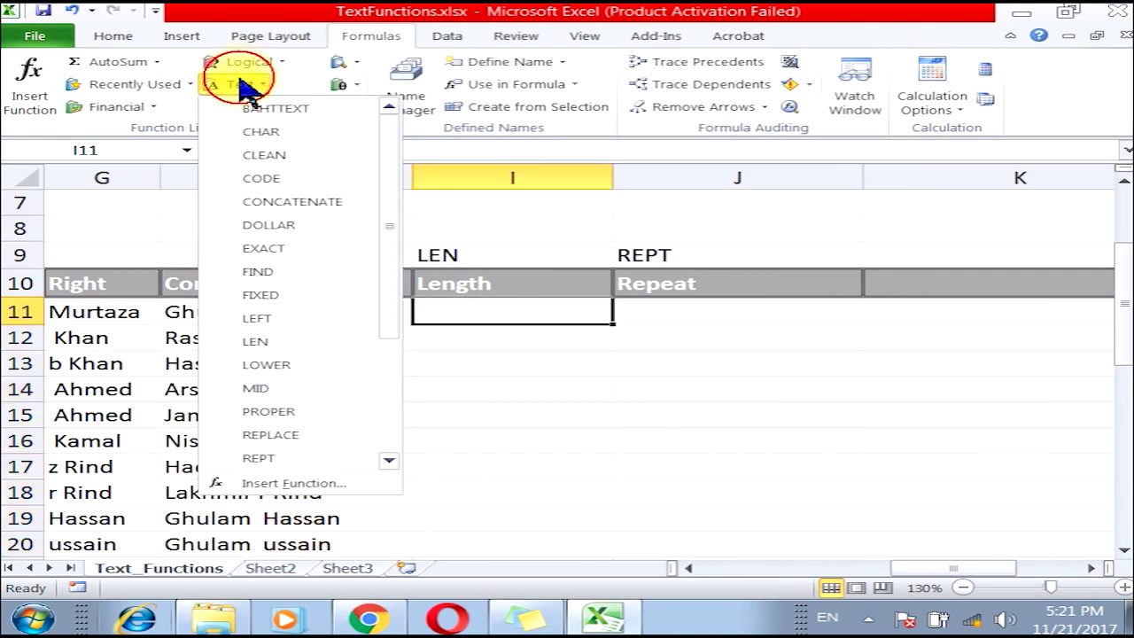
{"action": "left_click", "coordinate": [336, 342]}
{"action": "left_click_drag", "start_coordinate": [552, 223], "coordinate": [635, 119]}
{"action": "left_click", "coordinate": [375, 314]}
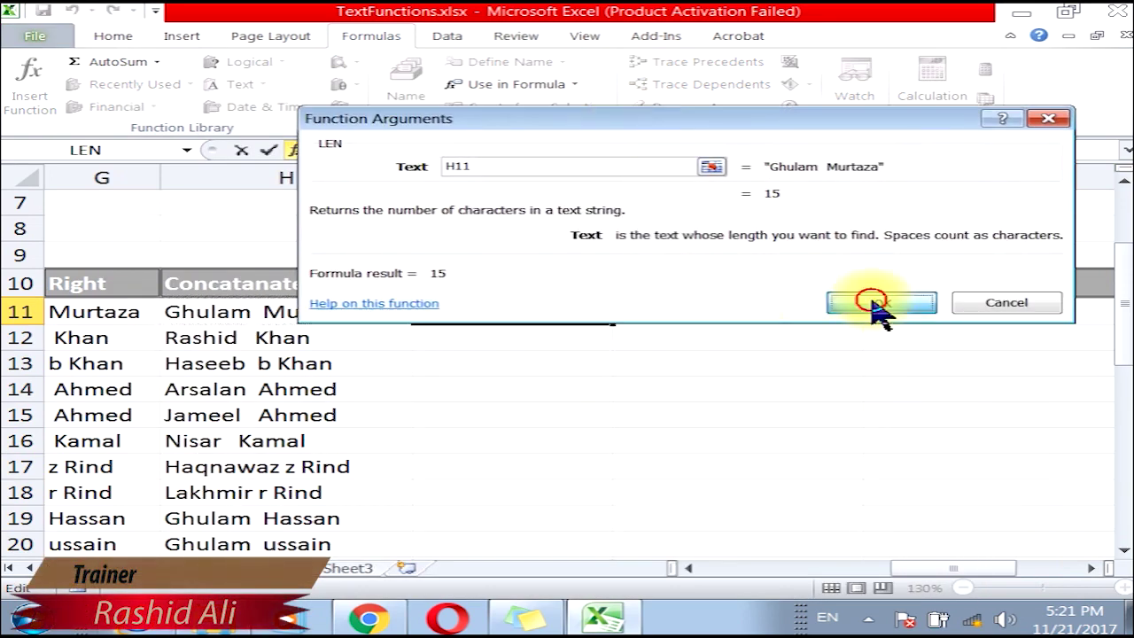
{"action": "left_click", "coordinate": [868, 303]}
{"action": "double_click", "coordinate": [611, 324]}
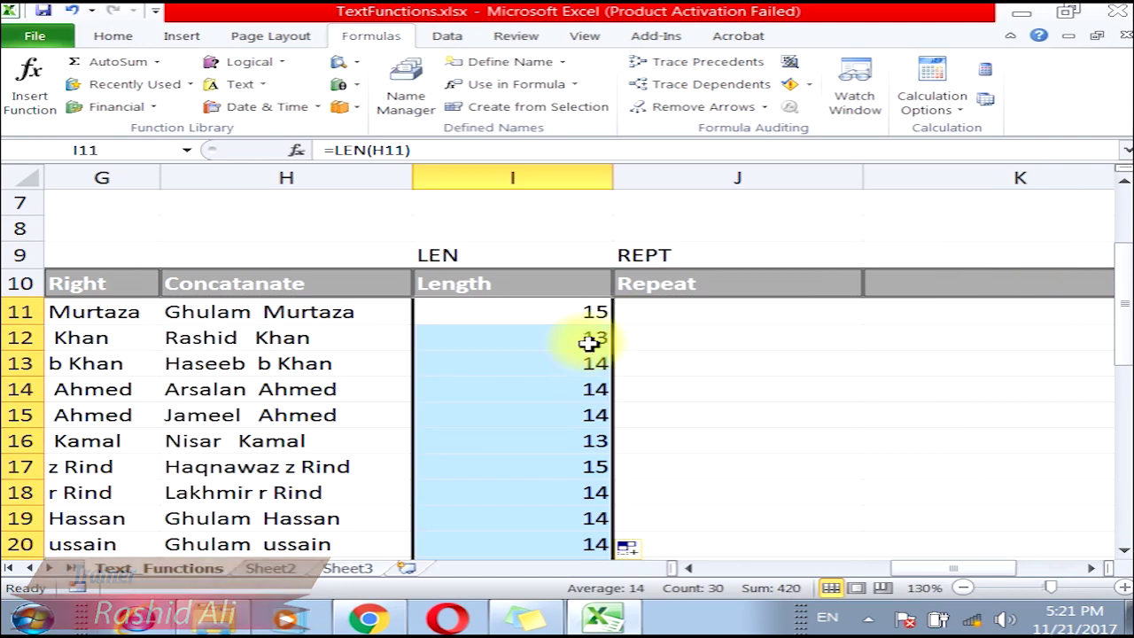
{"action": "scroll", "coordinate": [537, 506], "scroll_direction": "down", "scroll_amount": 7}
{"action": "scroll", "coordinate": [541, 496], "scroll_direction": "up", "scroll_amount": 5}
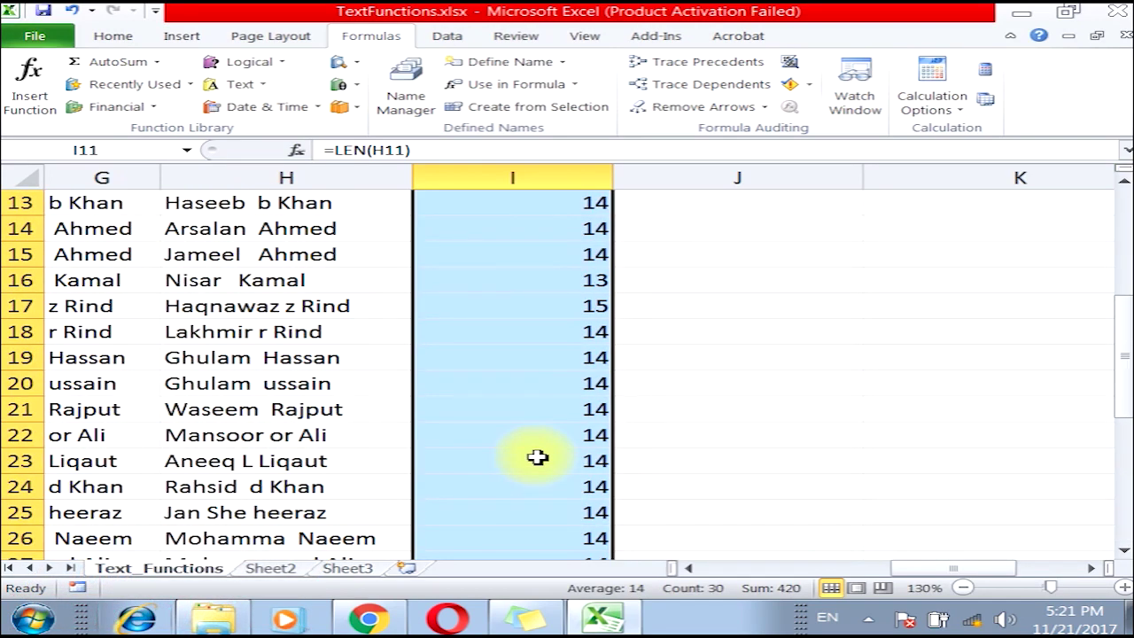
{"action": "scroll", "coordinate": [538, 457], "scroll_direction": "up", "scroll_amount": 2}
{"action": "left_click", "coordinate": [673, 321]}
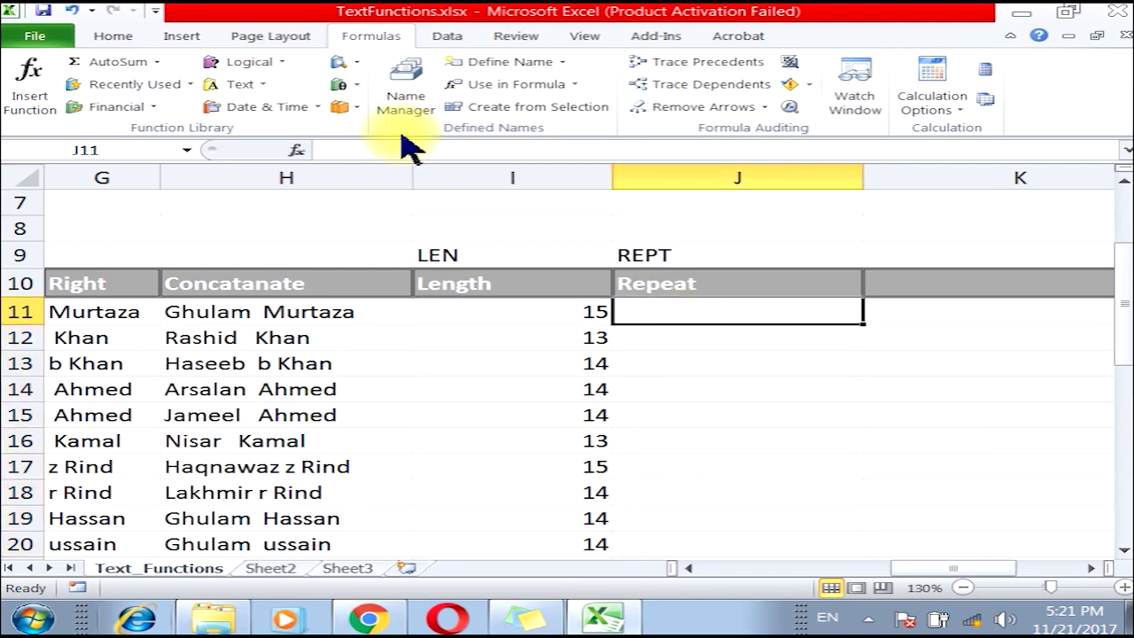
{"action": "left_click", "coordinate": [232, 84]}
{"action": "left_click_drag", "start_coordinate": [391, 294], "coordinate": [392, 405]}
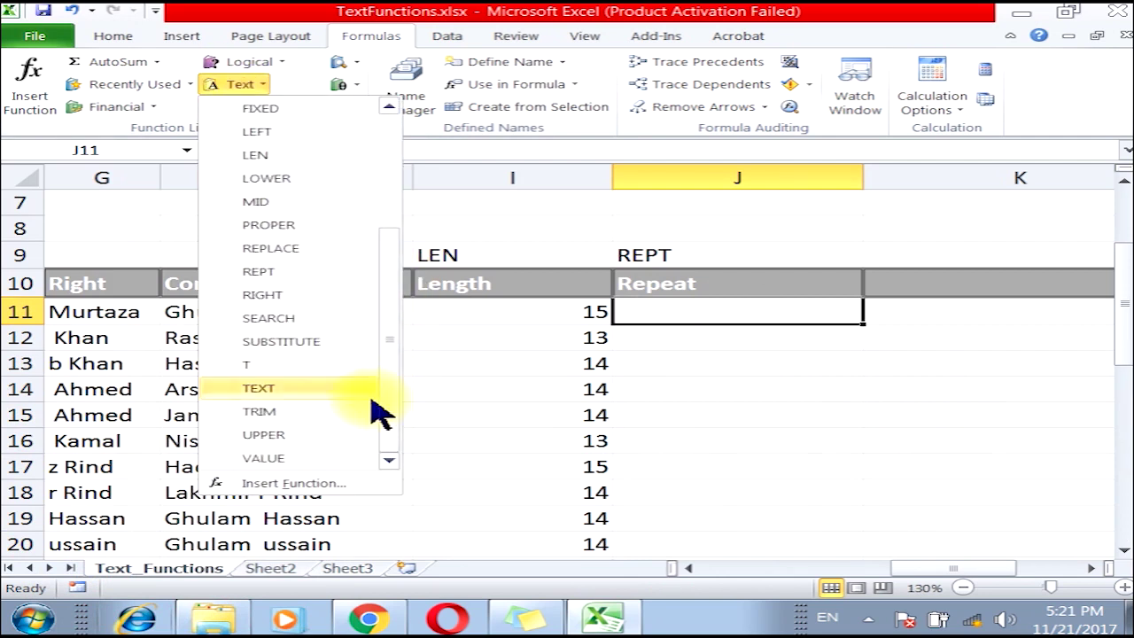
{"action": "left_click", "coordinate": [297, 274]}
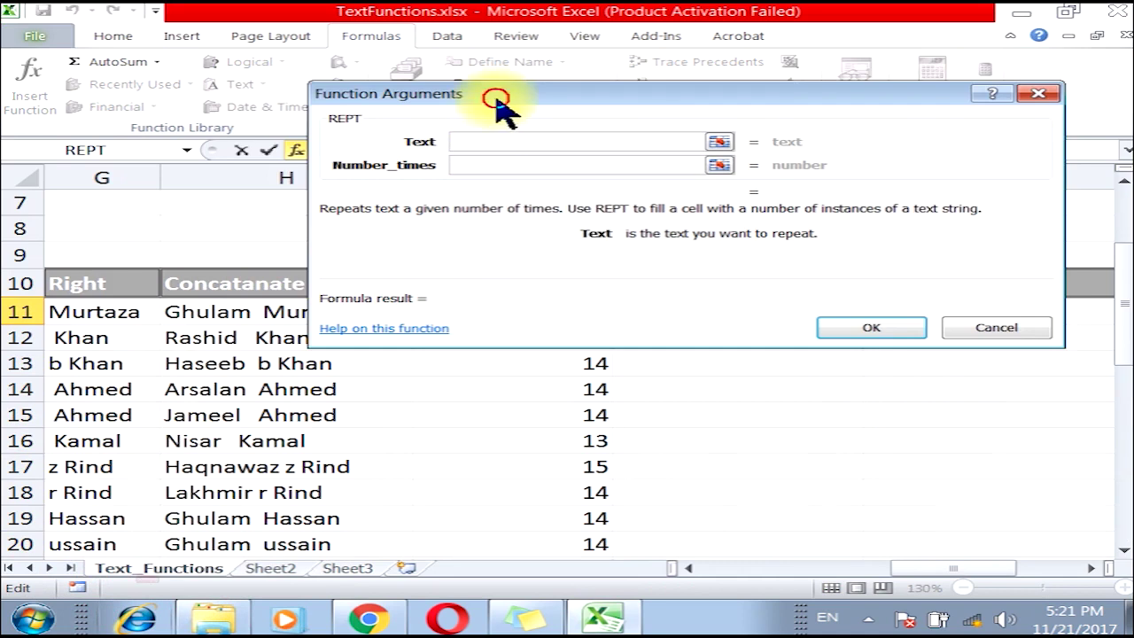
{"action": "left_click_drag", "start_coordinate": [501, 111], "coordinate": [401, 386]}
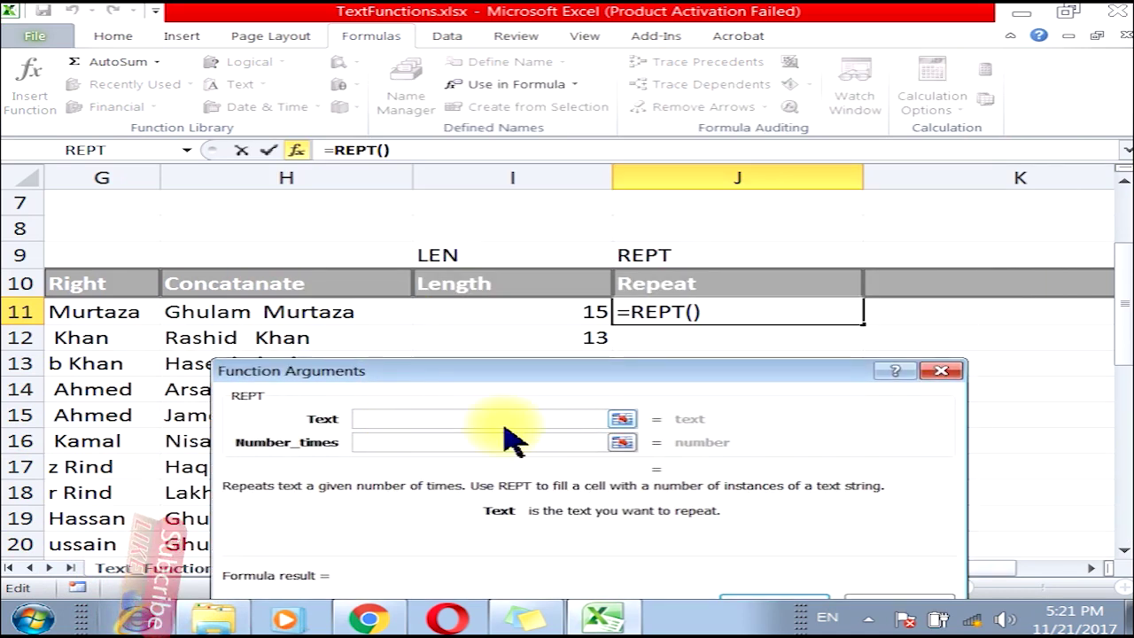
{"action": "type", "text": "R"}
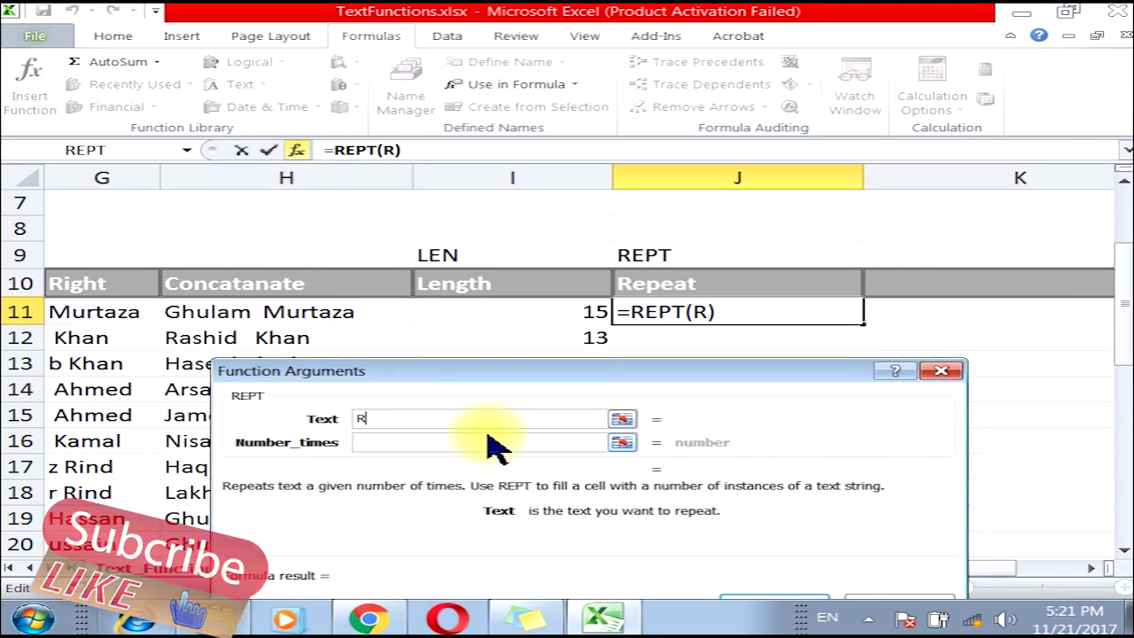
{"action": "left_click", "coordinate": [479, 450]}
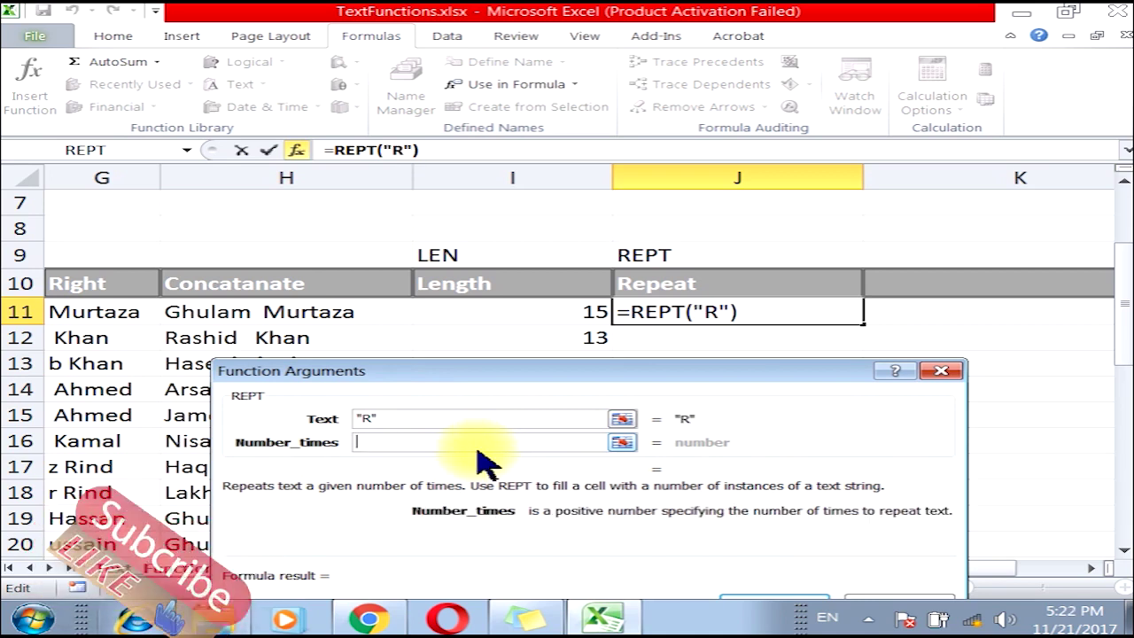
{"action": "type", "text": "10"}
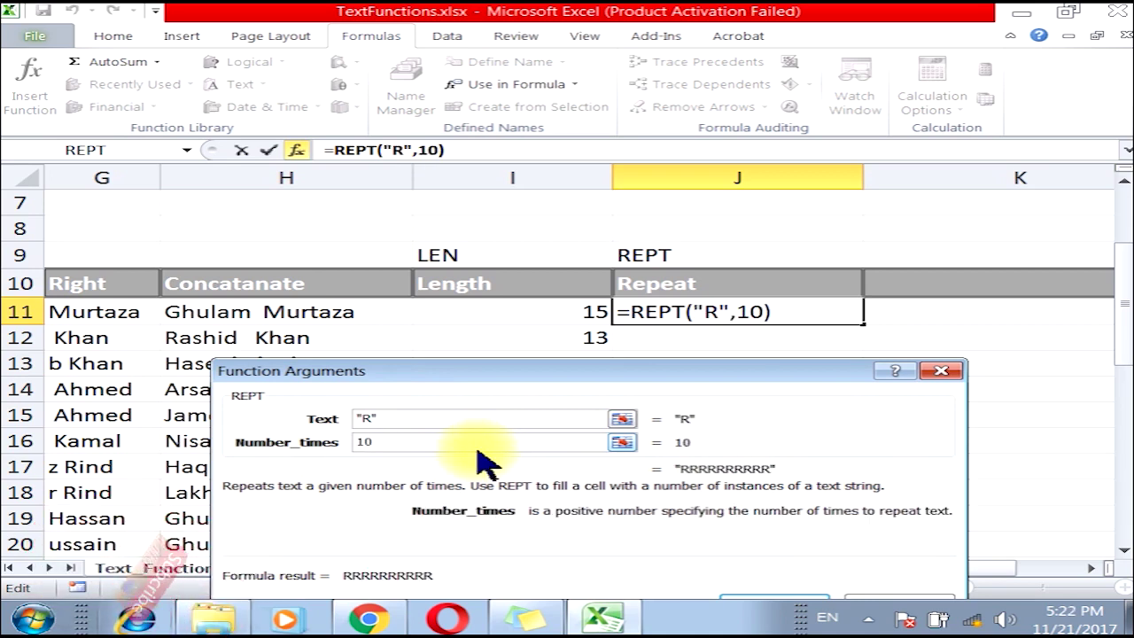
{"action": "left_click_drag", "start_coordinate": [549, 371], "coordinate": [521, 277]}
{"action": "left_click", "coordinate": [763, 522]}
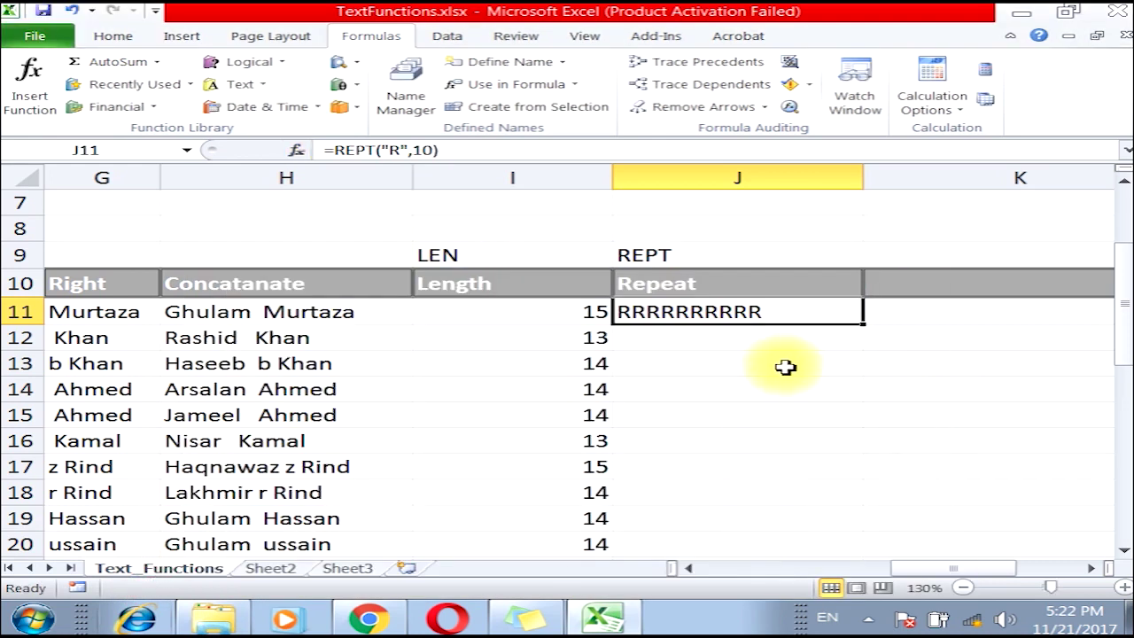
{"action": "key", "text": "Delete"}
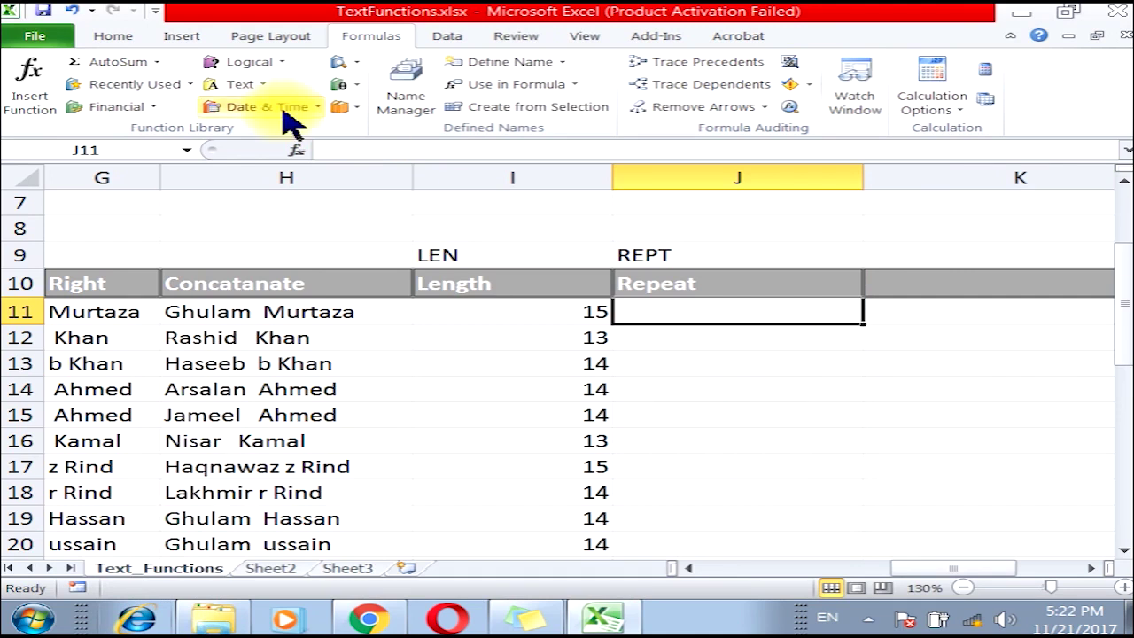
Enter =REPT("*",I11) in J11 to draw an asterisk bar of the name's length.
{"action": "left_click", "coordinate": [232, 84]}
{"action": "left_click", "coordinate": [299, 456]}
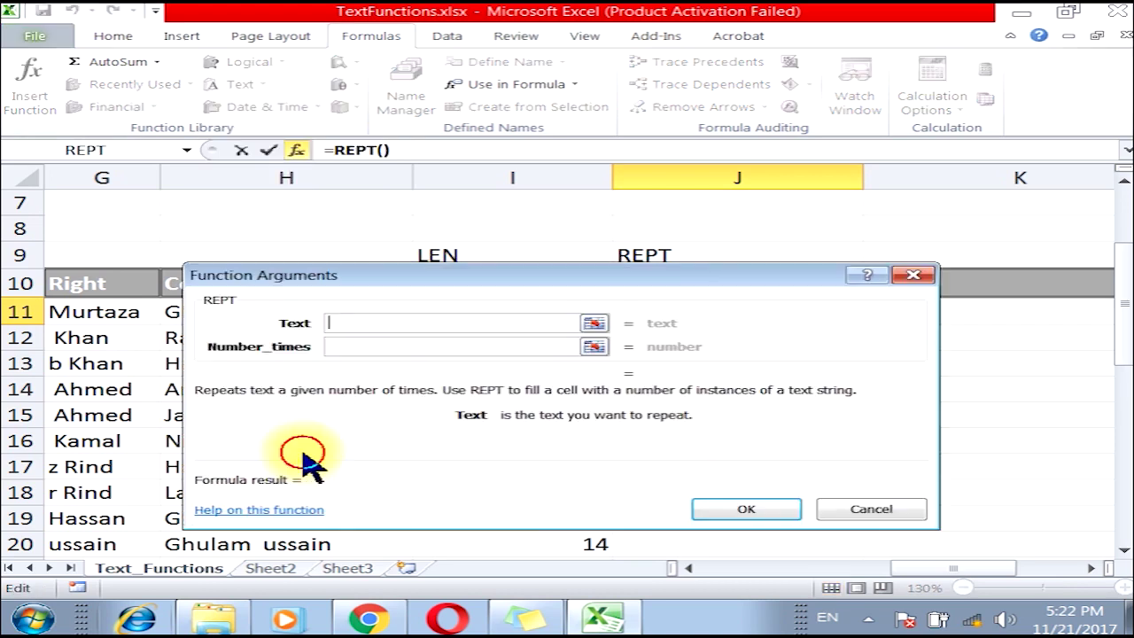
{"action": "left_click_drag", "start_coordinate": [703, 298], "coordinate": [771, 384]}
{"action": "left_click", "coordinate": [516, 403]}
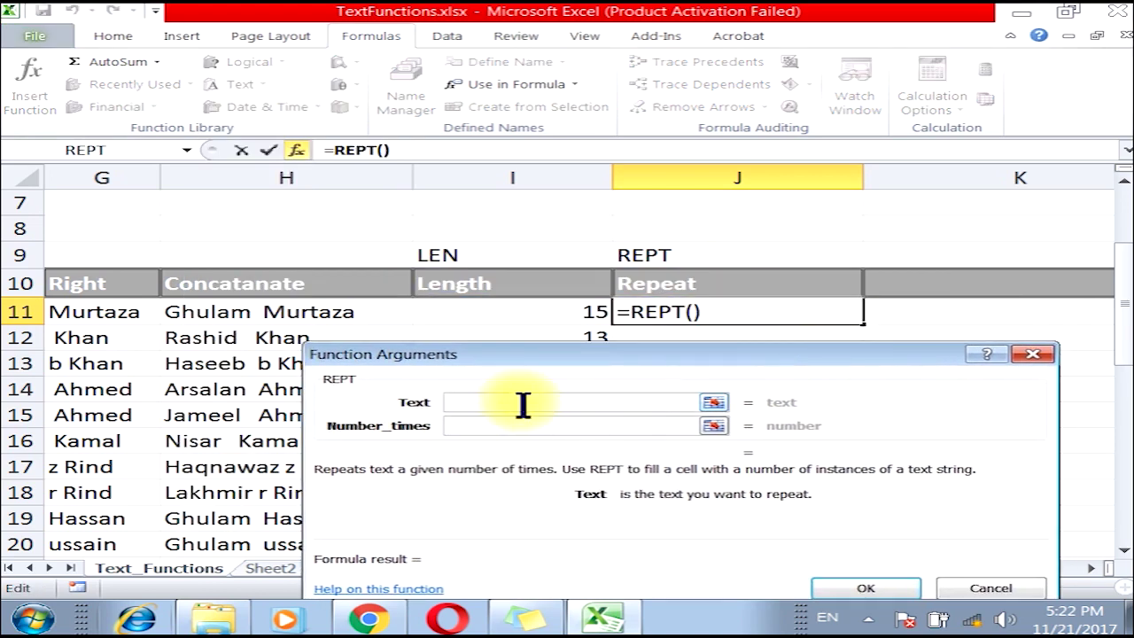
{"action": "type", "text": "*"}
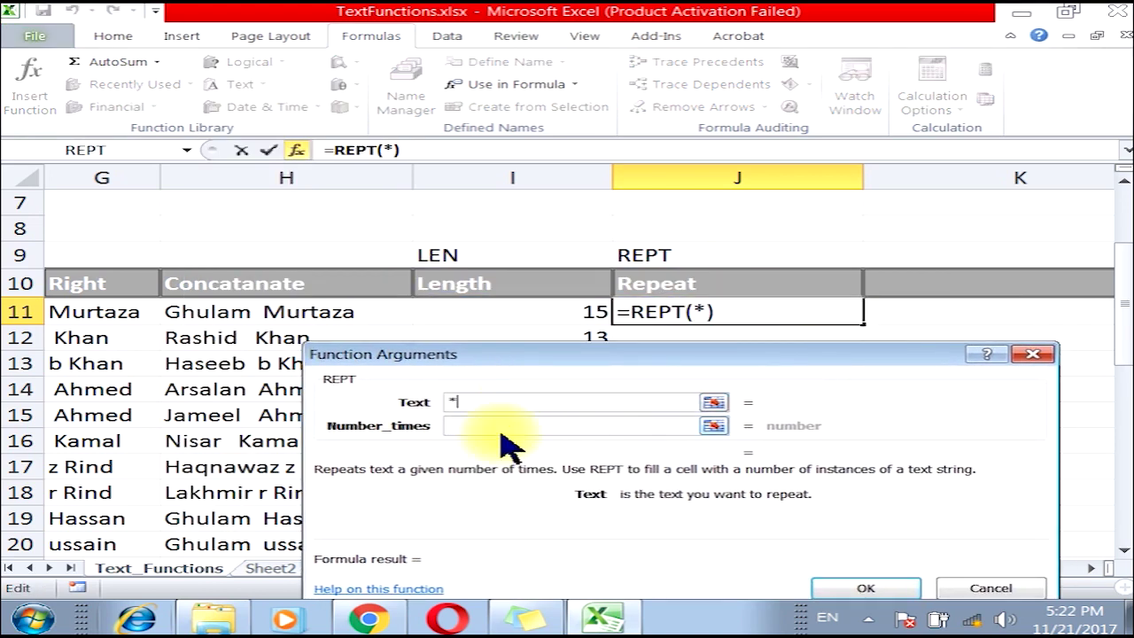
{"action": "left_click", "coordinate": [499, 425]}
{"action": "left_click_drag", "start_coordinate": [562, 355], "coordinate": [560, 395]}
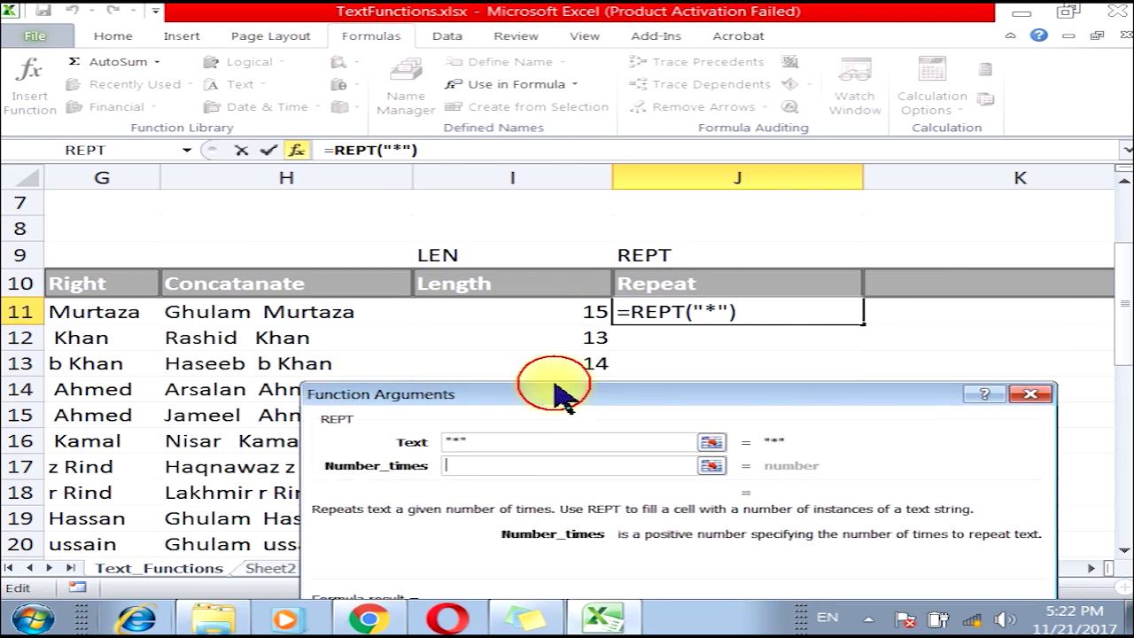
{"action": "left_click", "coordinate": [523, 311]}
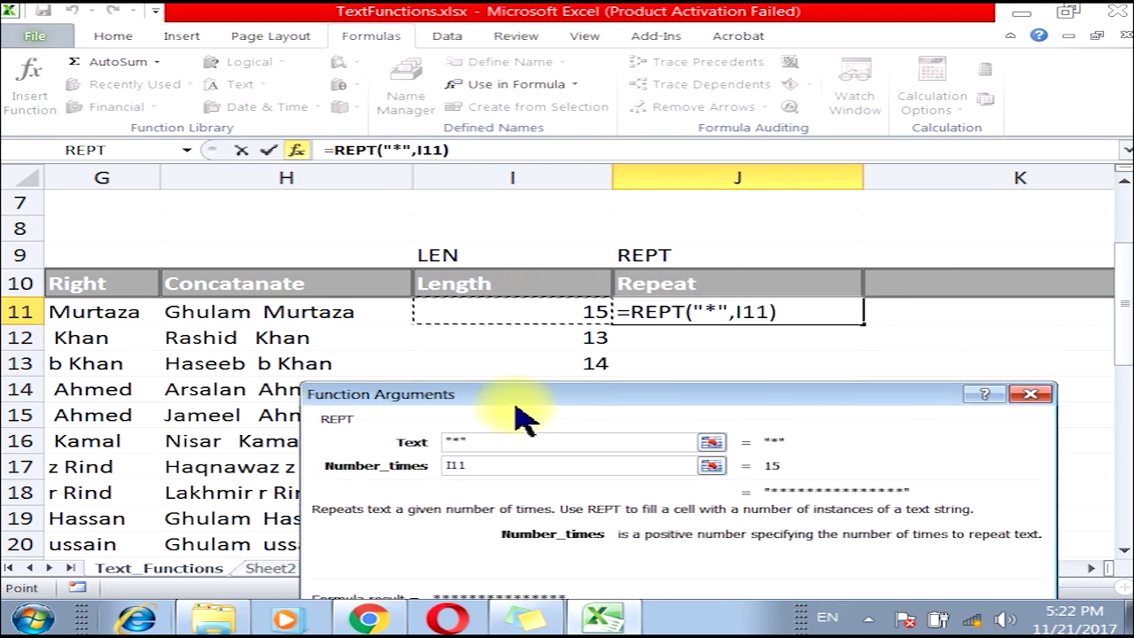
{"action": "left_click_drag", "start_coordinate": [471, 393], "coordinate": [468, 241]}
{"action": "left_click", "coordinate": [797, 474]}
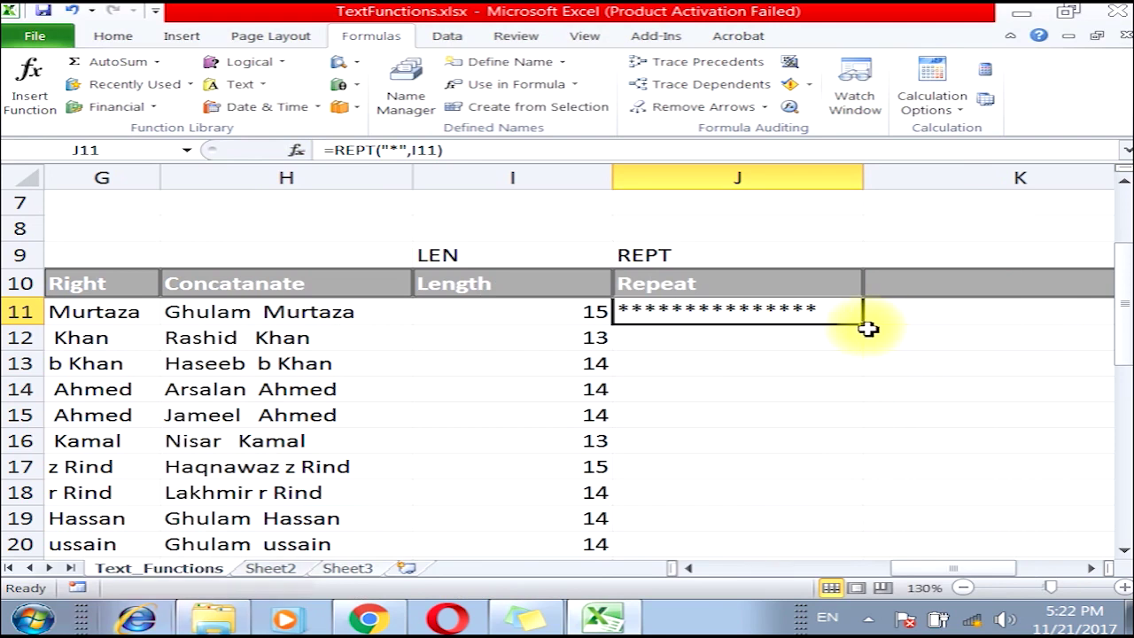
Copy the REPT formula down the Repeat column to row 40.
{"action": "double_click", "coordinate": [864, 324]}
{"action": "scroll", "coordinate": [721, 392], "scroll_direction": "down", "scroll_amount": 4}
{"action": "scroll", "coordinate": [723, 412], "scroll_direction": "down", "scroll_amount": 2}
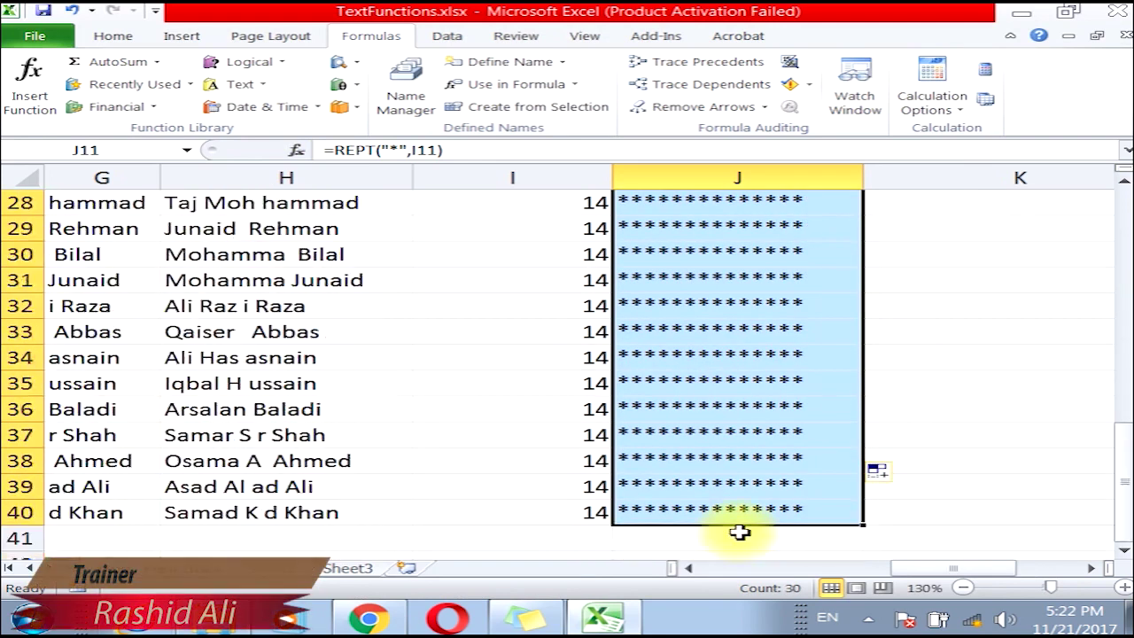
{"action": "scroll", "coordinate": [736, 518], "scroll_direction": "up", "scroll_amount": 7}
{"action": "scroll", "coordinate": [744, 477], "scroll_direction": "down", "scroll_amount": 4}
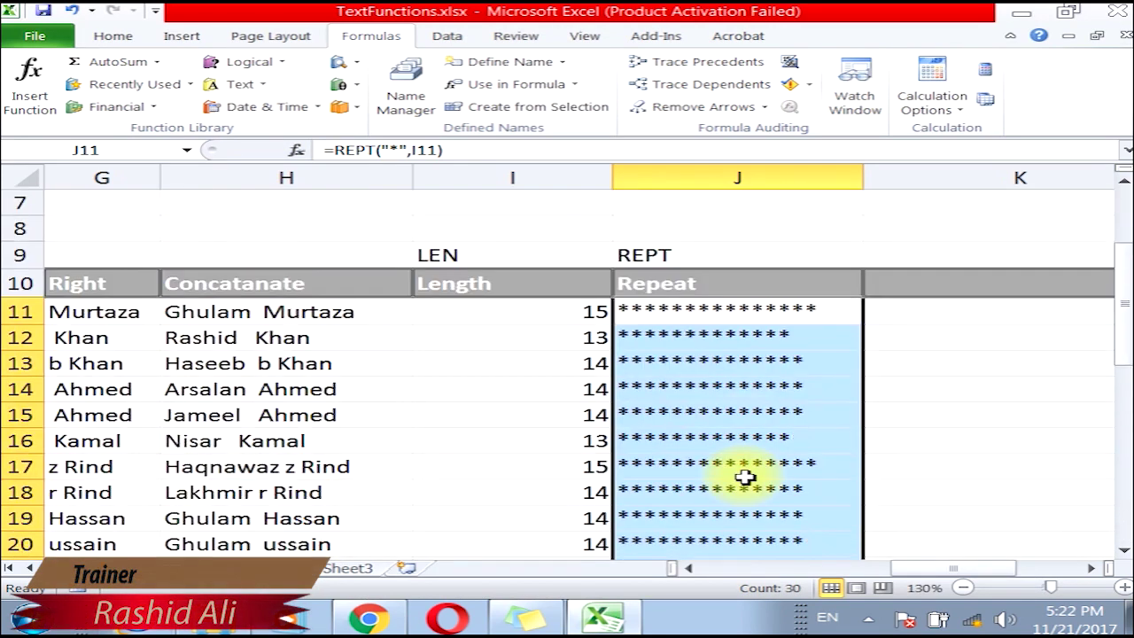
{"action": "scroll", "coordinate": [744, 477], "scroll_direction": "up", "scroll_amount": 2}
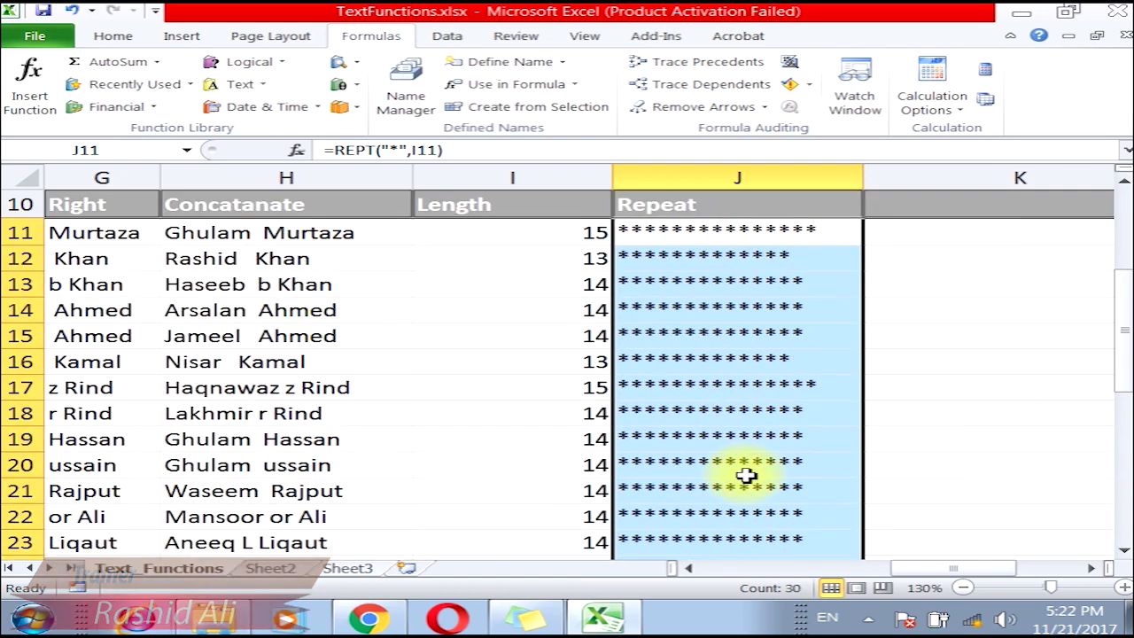
{"action": "left_click", "coordinate": [1091, 568]}
{"action": "left_click", "coordinate": [1091, 568]}
{"action": "left_click", "coordinate": [1091, 567]}
{"action": "left_click", "coordinate": [1091, 567]}
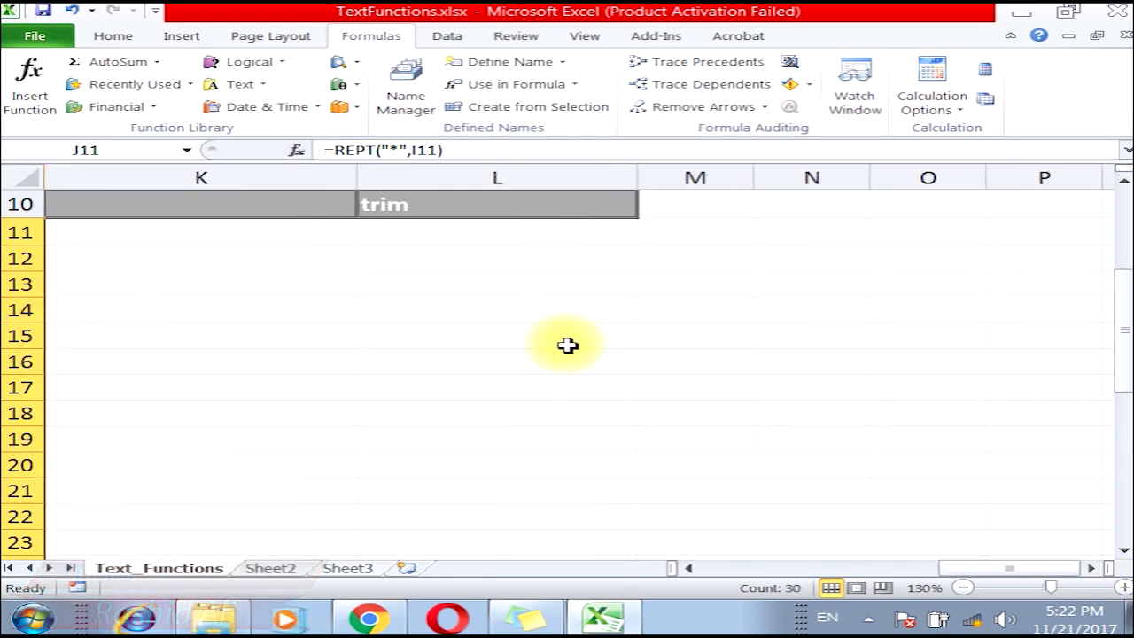
{"action": "left_click_drag", "start_coordinate": [983, 567], "coordinate": [953, 577]}
{"action": "left_click", "coordinate": [410, 237]}
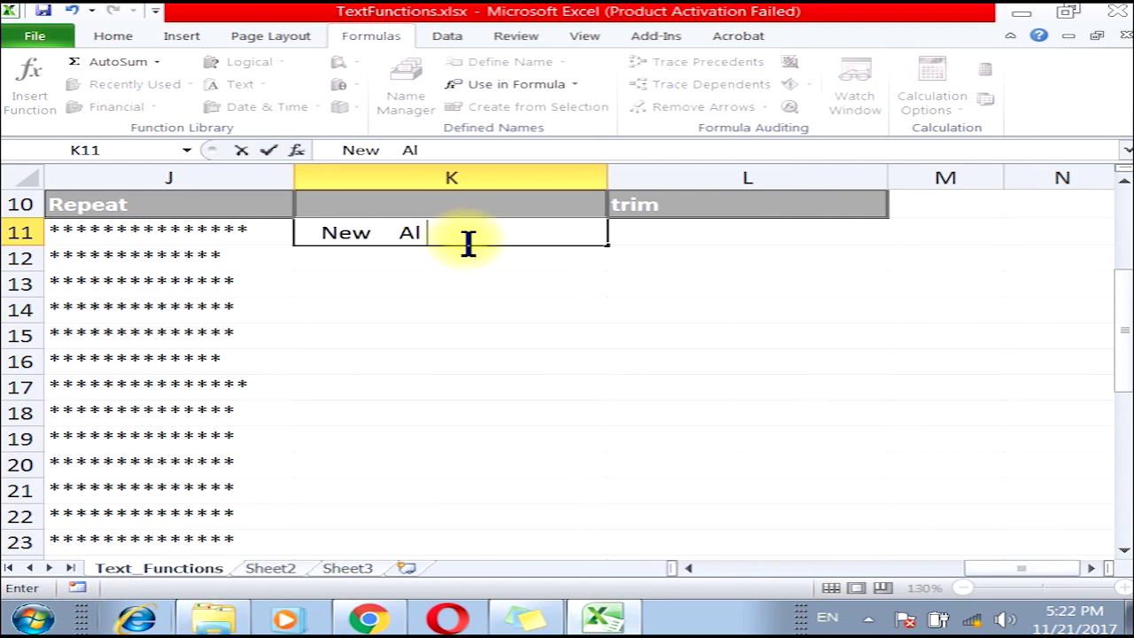
{"action": "key", "text": "Return"}
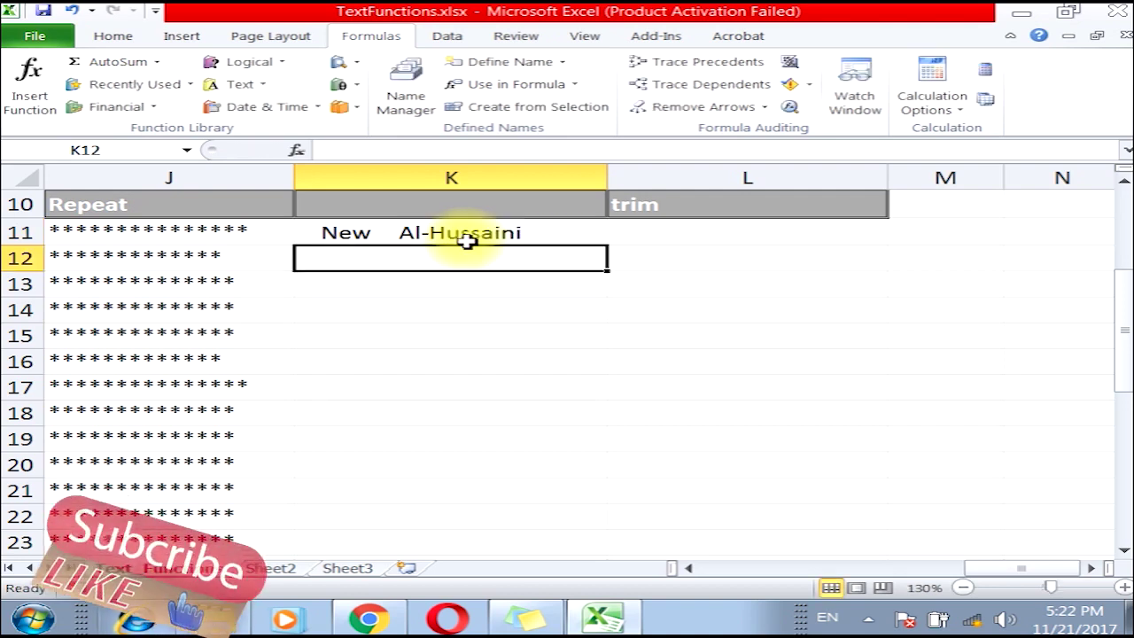
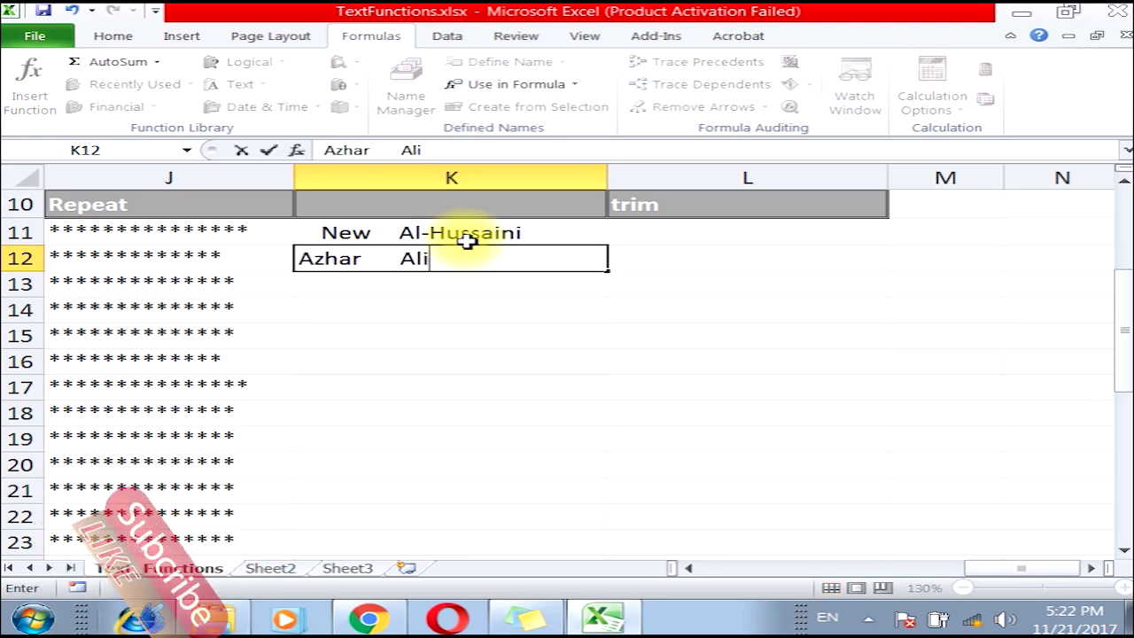
{"action": "key", "text": "Return"}
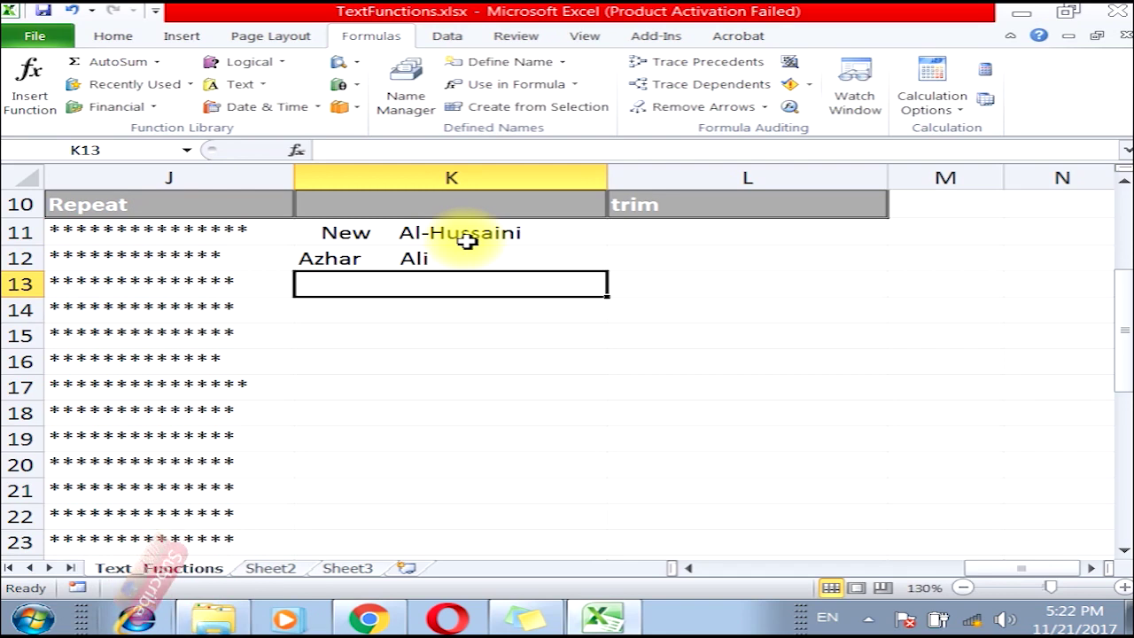
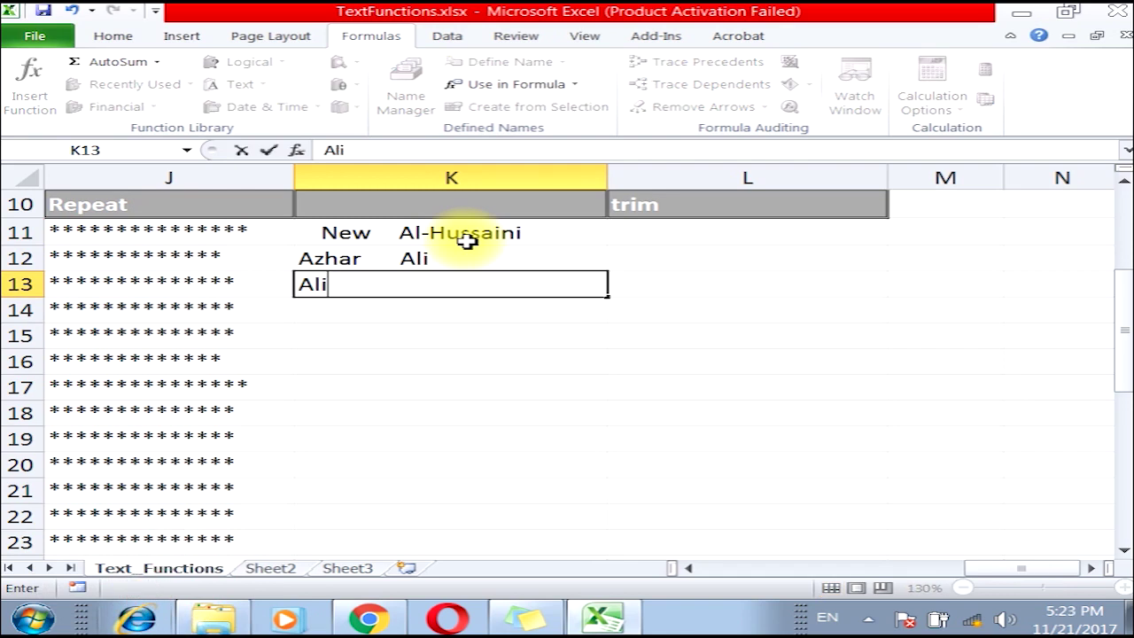
{"action": "key", "text": "Return"}
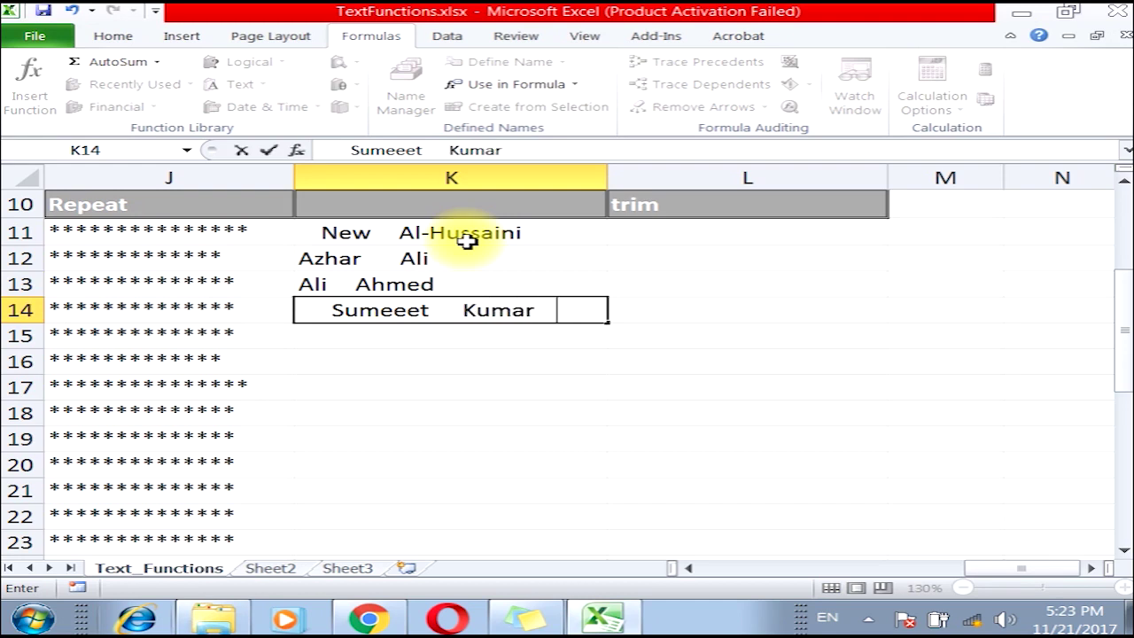
{"action": "key", "text": "Return"}
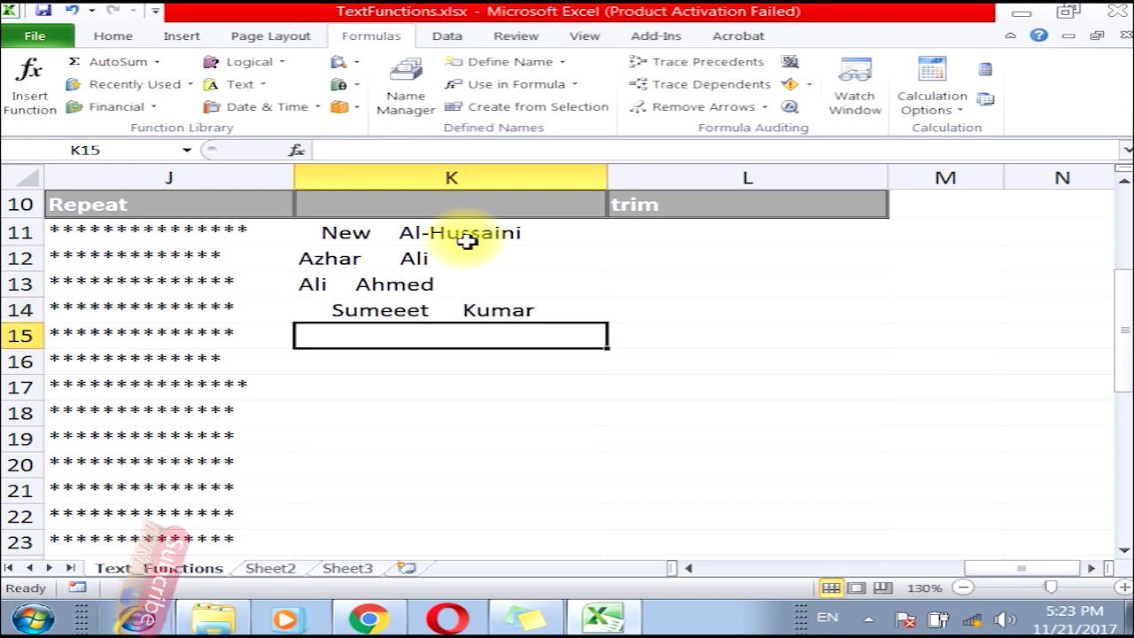
{"action": "left_click_drag", "start_coordinate": [467, 241], "coordinate": [466, 308]}
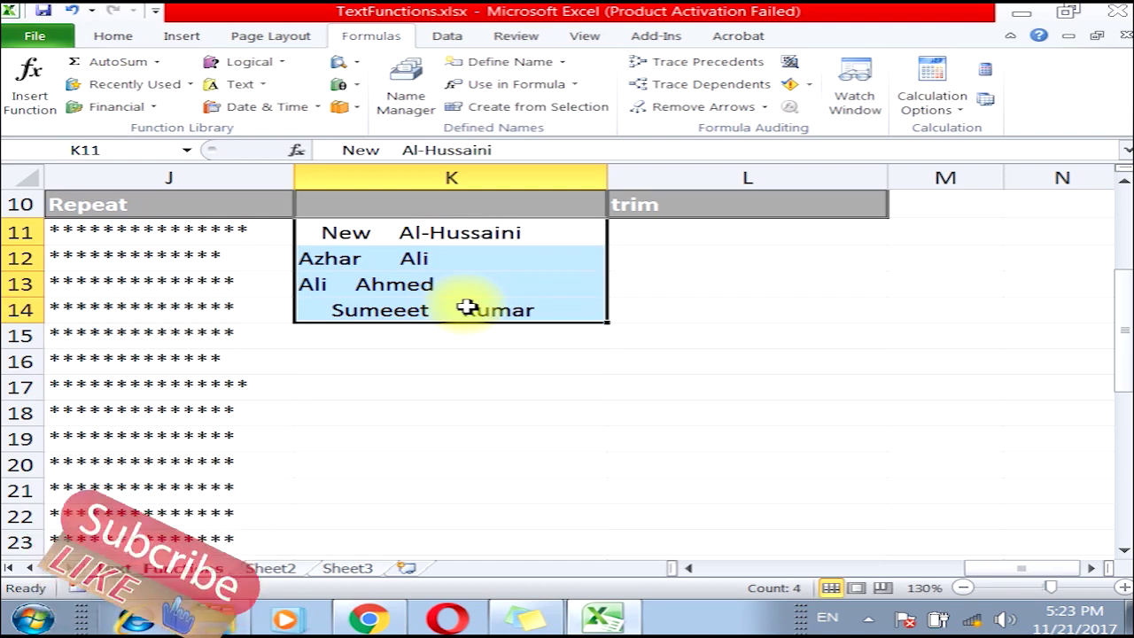
{"action": "left_click", "coordinate": [306, 234]}
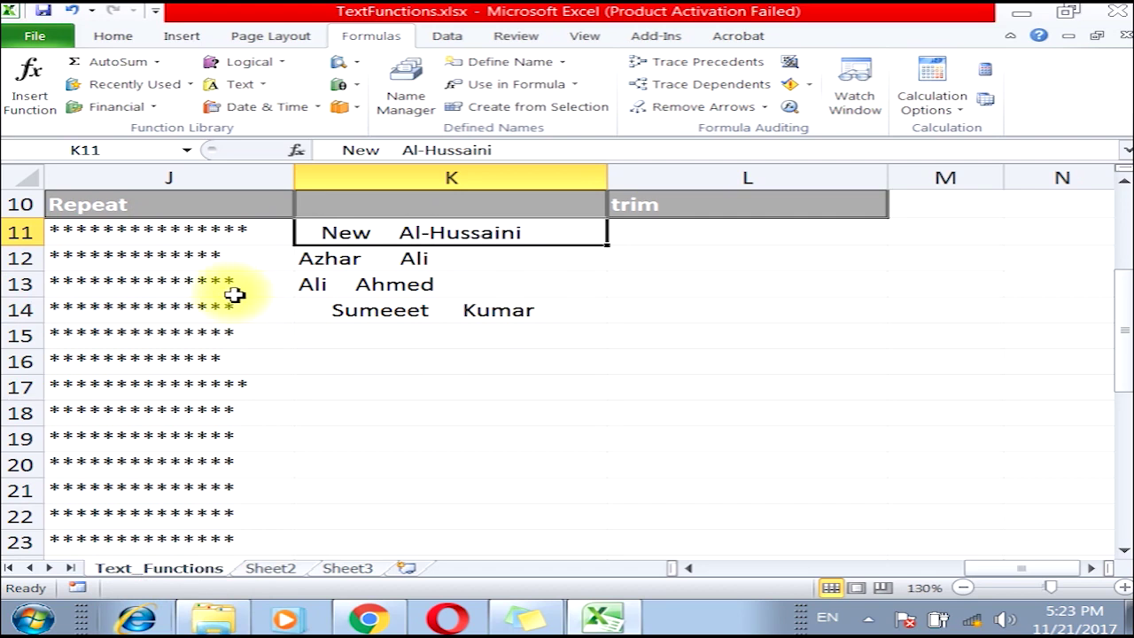
{"action": "left_click", "coordinate": [660, 229]}
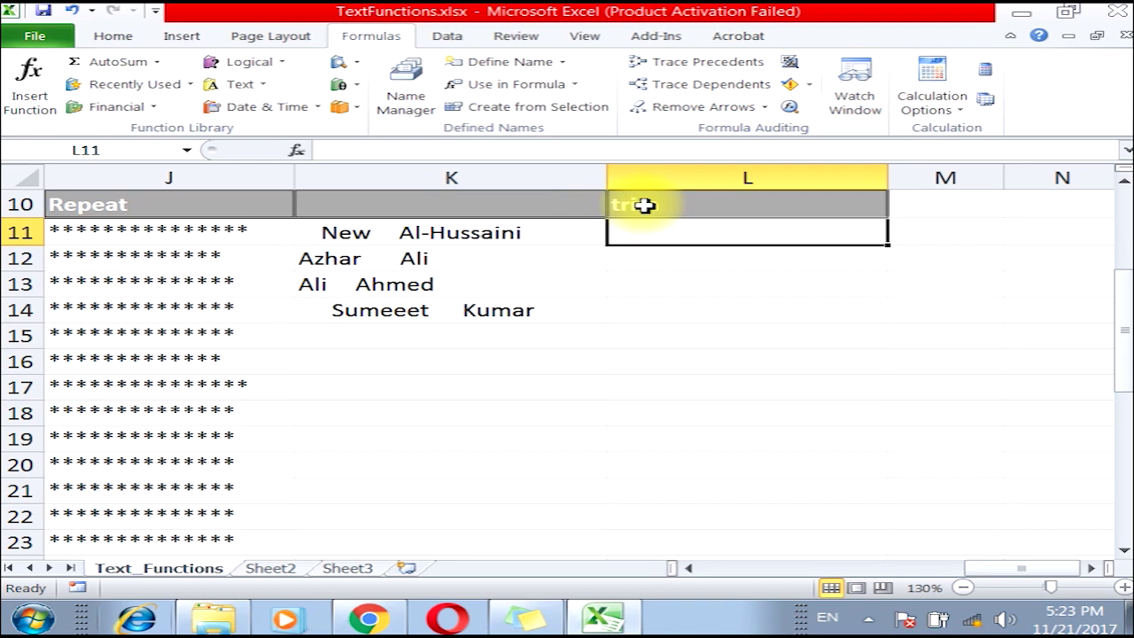
Enter =TRIM(K11) in L11 and fill it down column L.
{"action": "left_click", "coordinate": [253, 85]}
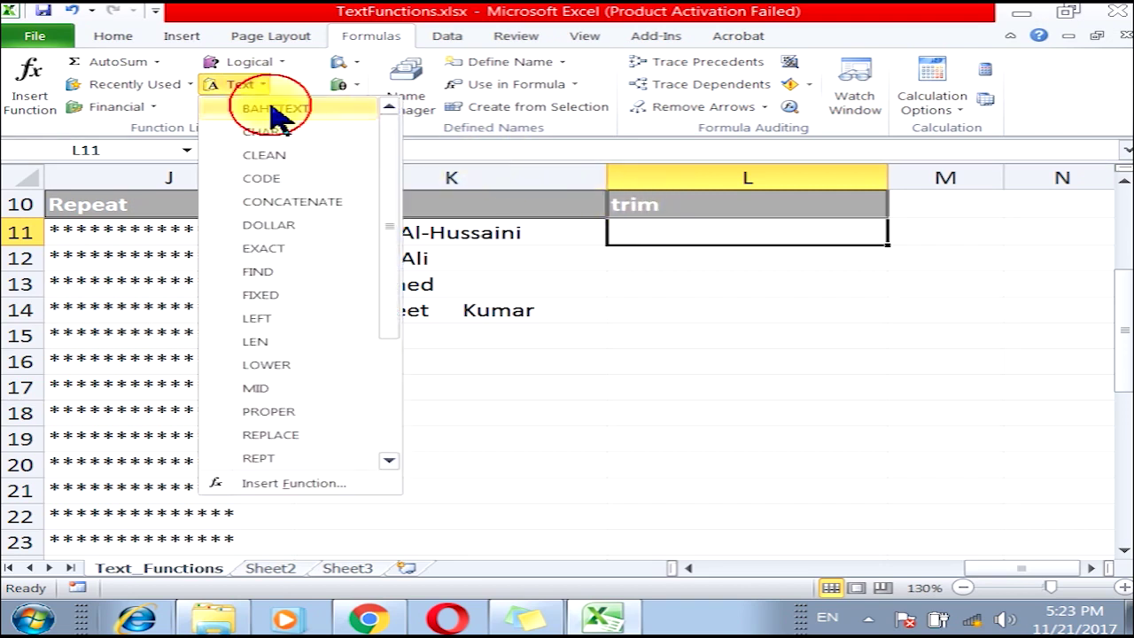
{"action": "scroll", "coordinate": [366, 434], "scroll_direction": "down", "scroll_amount": 3}
{"action": "left_click", "coordinate": [345, 410]}
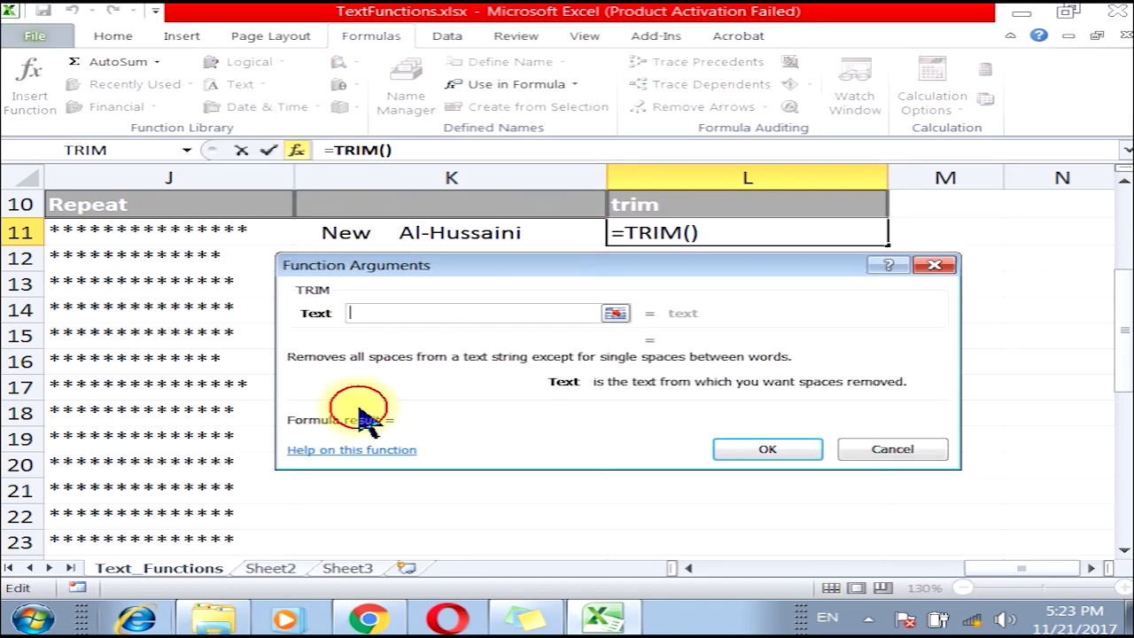
{"action": "left_click_drag", "start_coordinate": [558, 277], "coordinate": [609, 376]}
{"action": "left_click", "coordinate": [454, 240]}
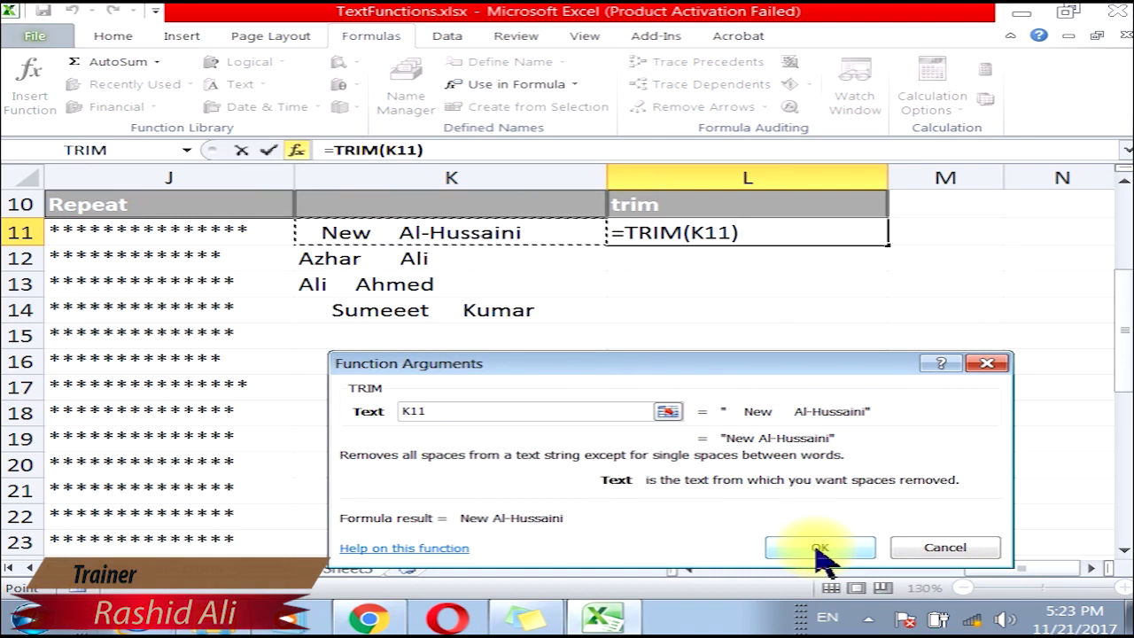
{"action": "left_click", "coordinate": [818, 554]}
{"action": "double_click", "coordinate": [886, 247]}
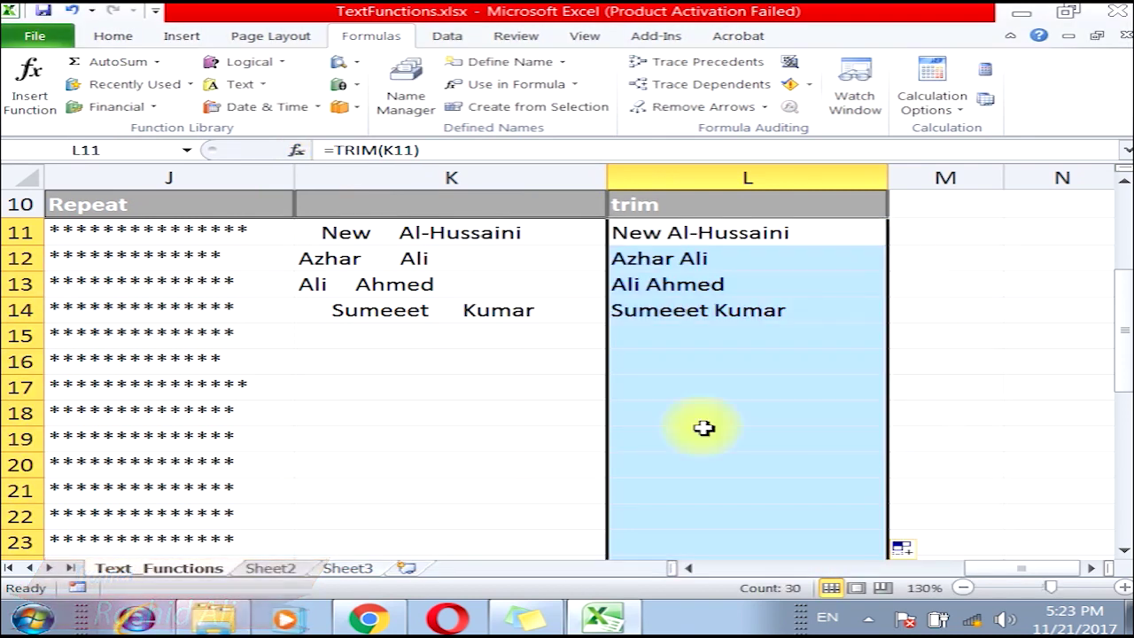
Add a spaced-out 'R A' test entry in K15 to check the trim result.
{"action": "left_click", "coordinate": [412, 340]}
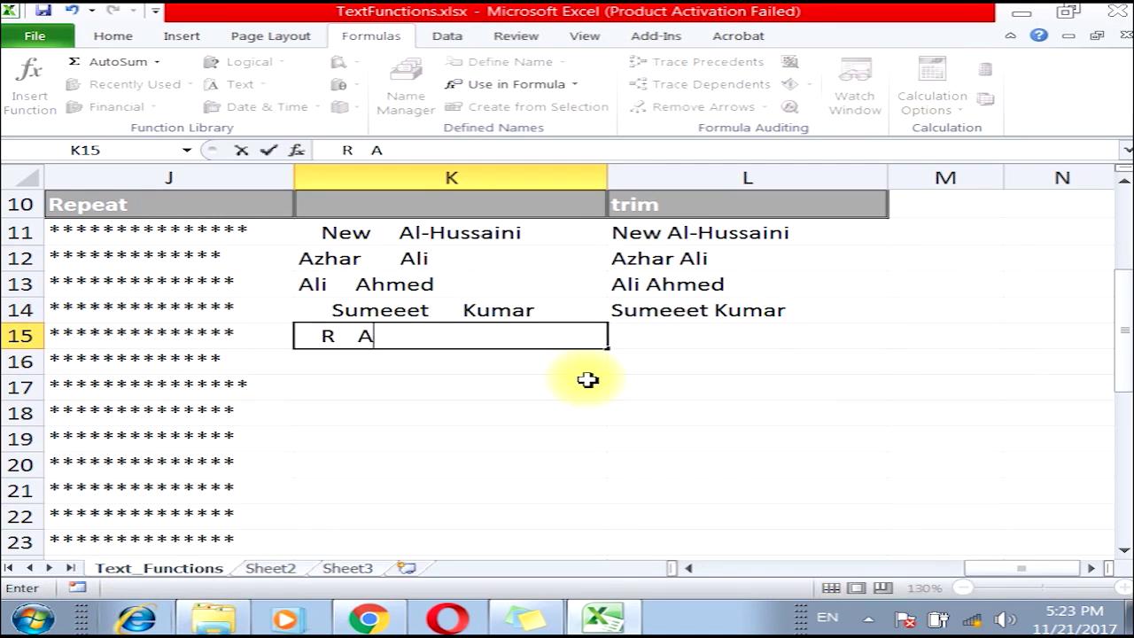
{"action": "type", "text": "R   A"}
{"action": "key", "text": "Return"}
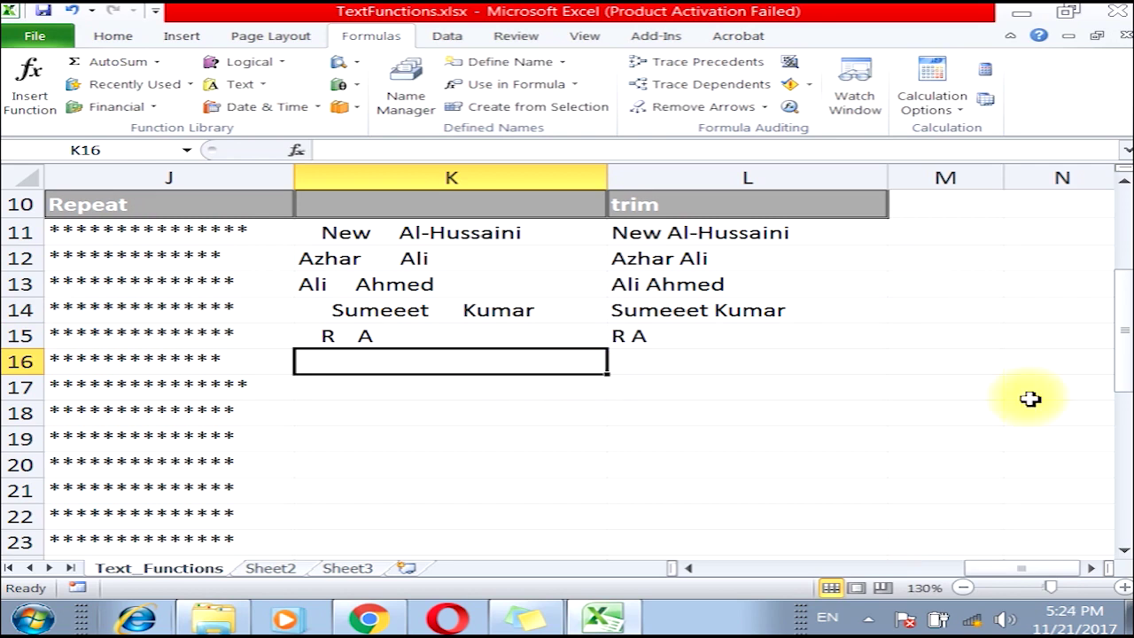
{"action": "left_click_drag", "start_coordinate": [1019, 568], "coordinate": [753, 567]}
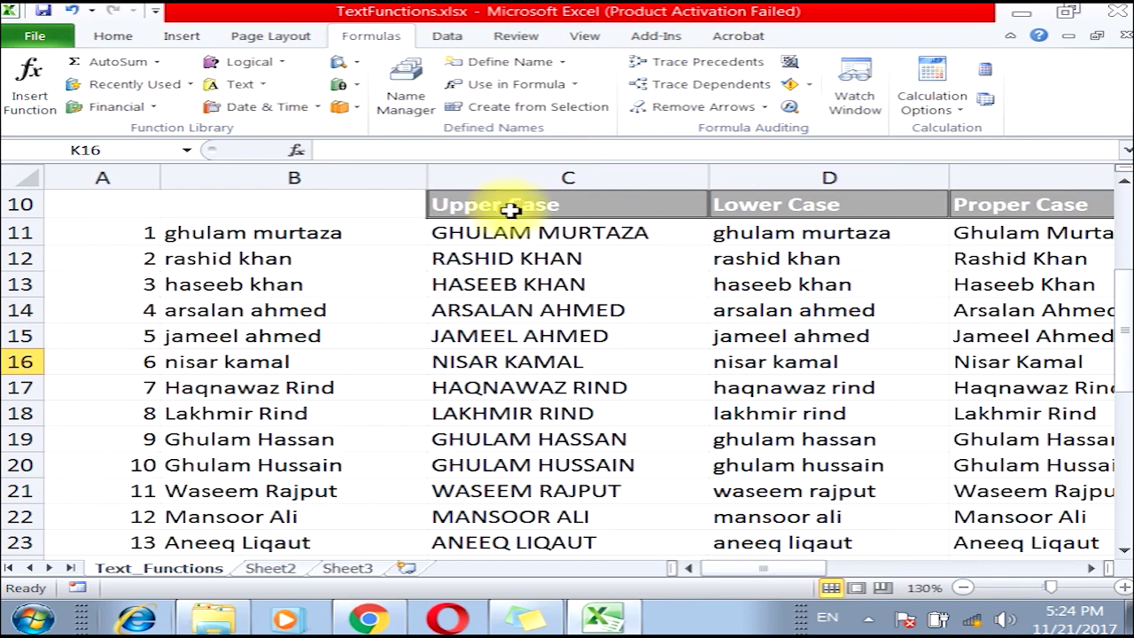